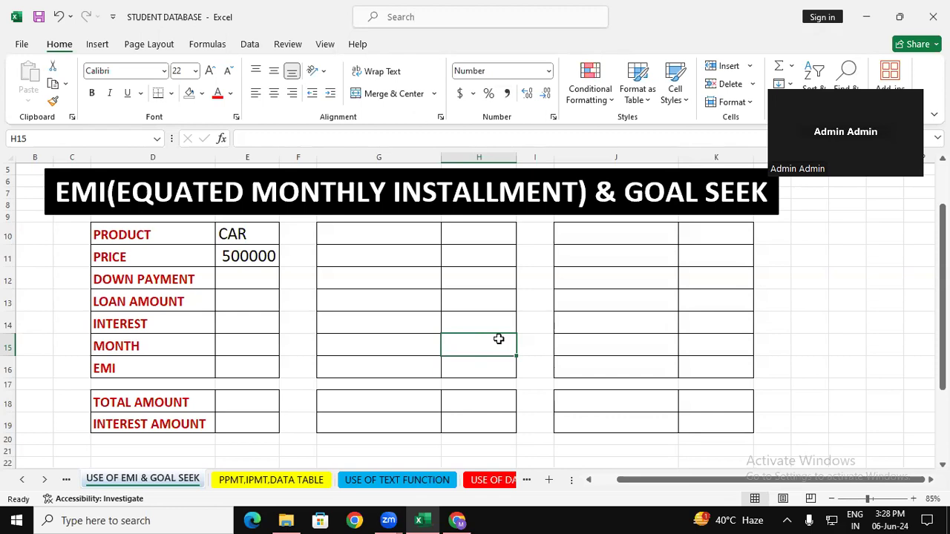
pyautogui.click(772, 280)
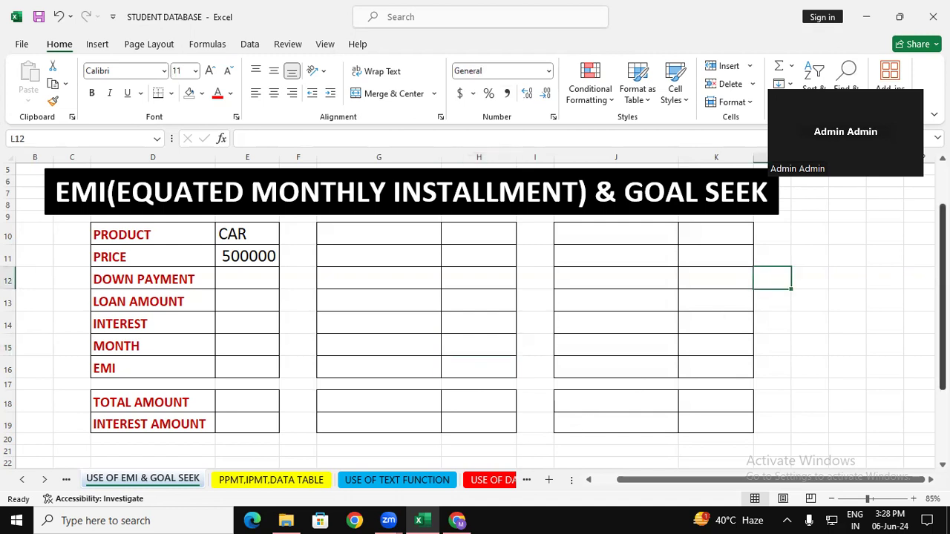
pyautogui.moveTo(941, 297); pyautogui.dragTo(941, 261)
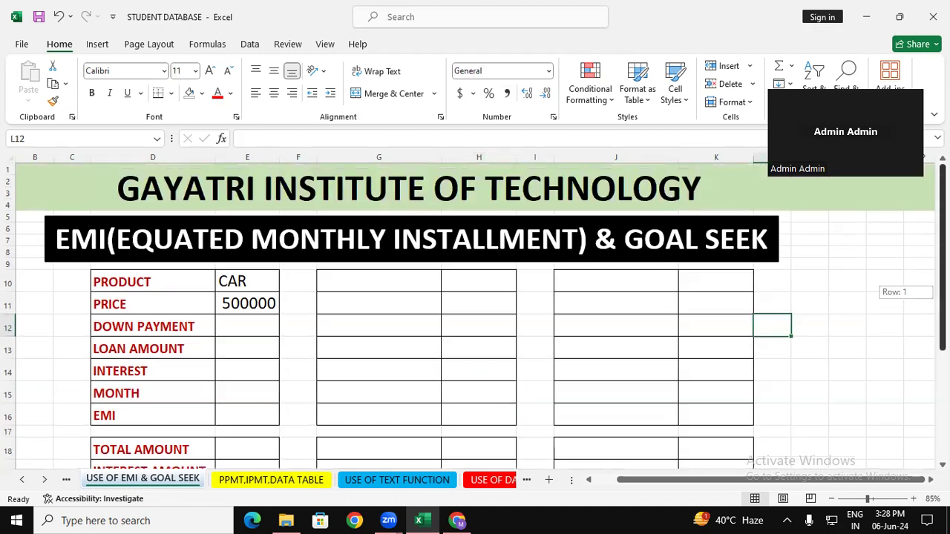
pyautogui.click(776, 303)
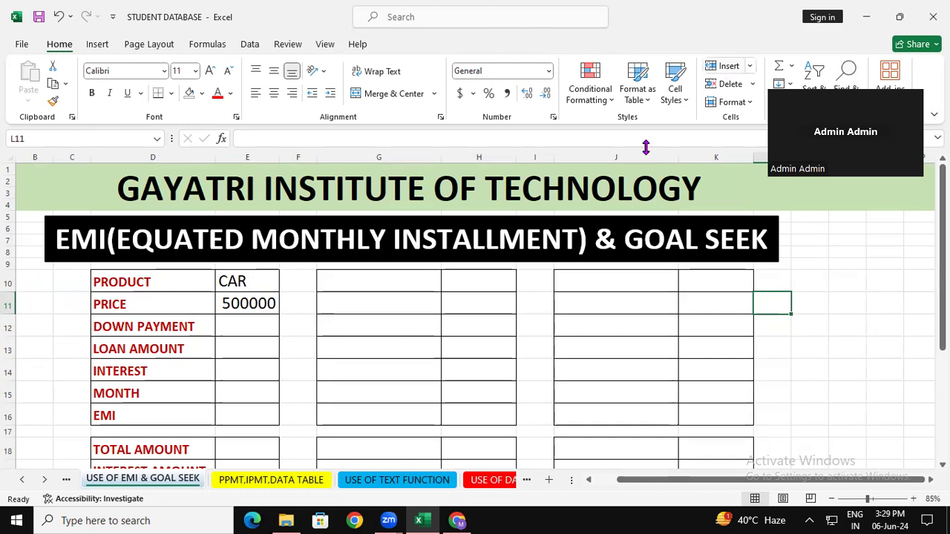
pyautogui.click(524, 324)
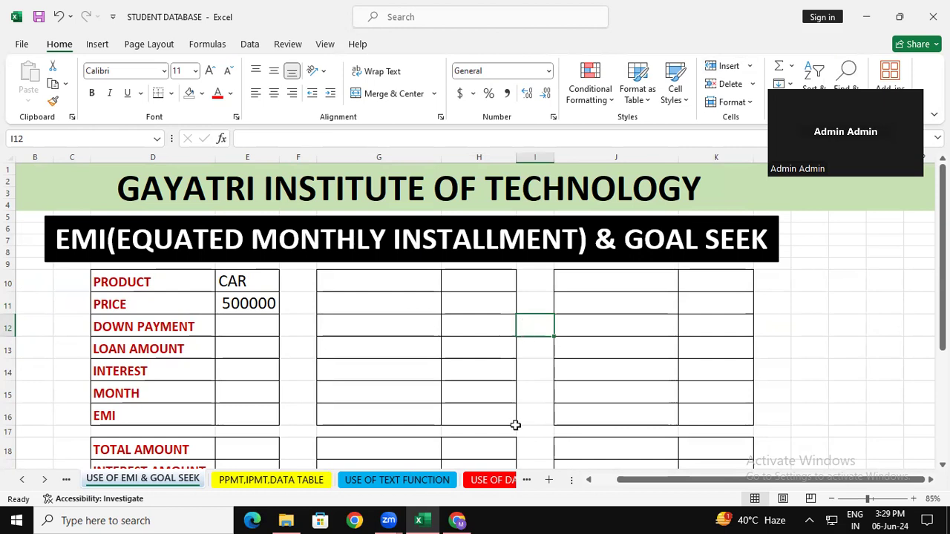
pyautogui.click(623, 356)
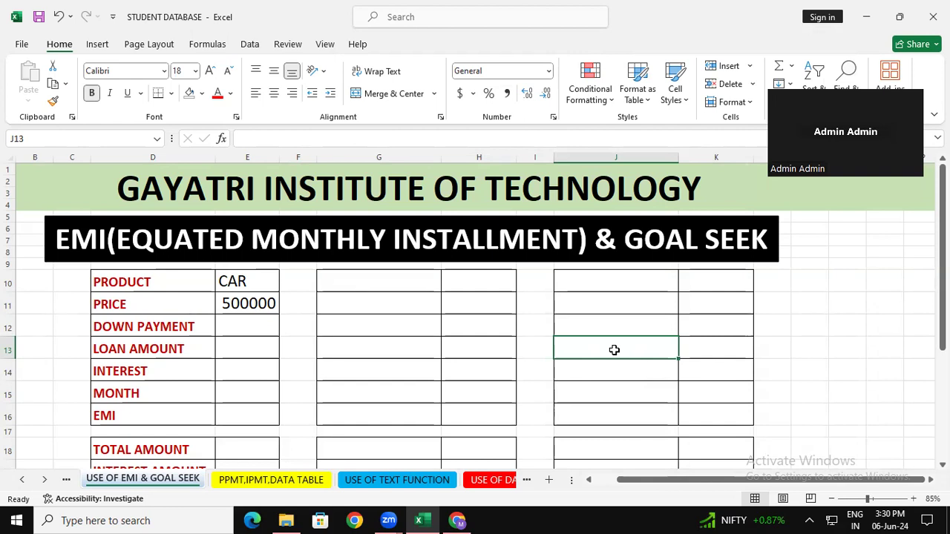
pyautogui.click(338, 349)
pyautogui.click(255, 288)
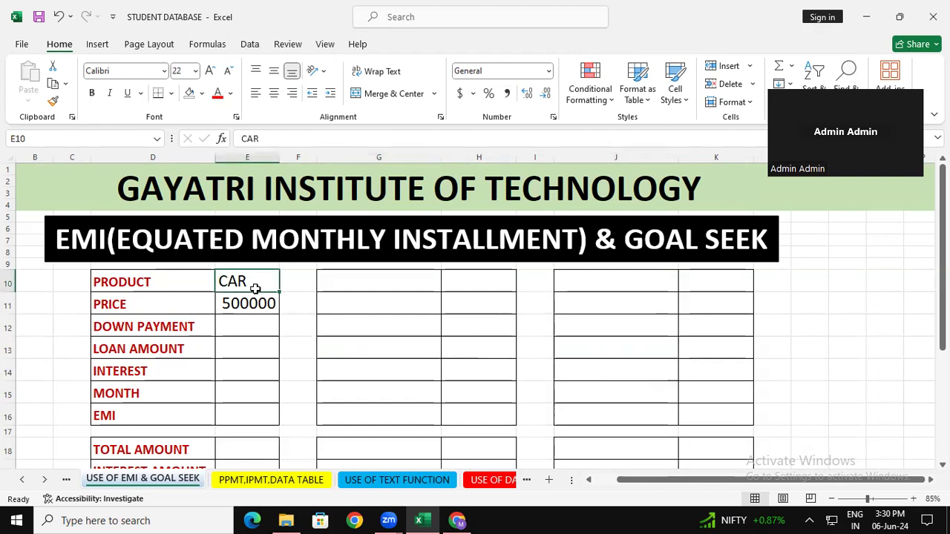
pyautogui.click(270, 304)
pyautogui.click(256, 325)
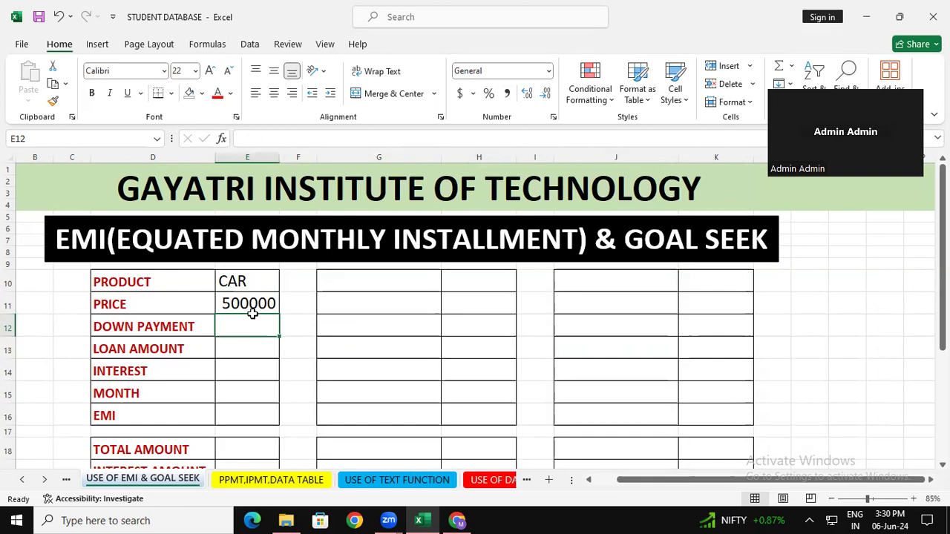
pyautogui.click(314, 354)
pyautogui.click(256, 297)
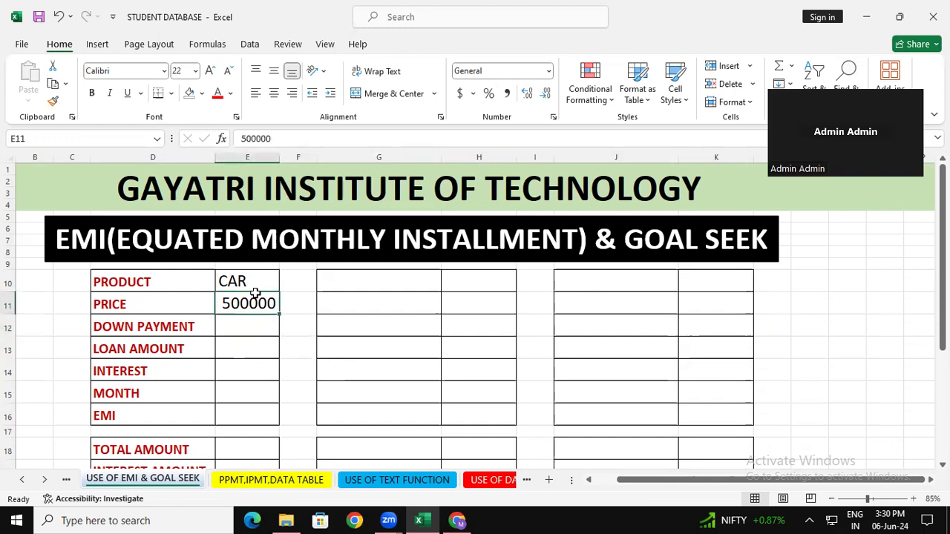
pyautogui.click(377, 360)
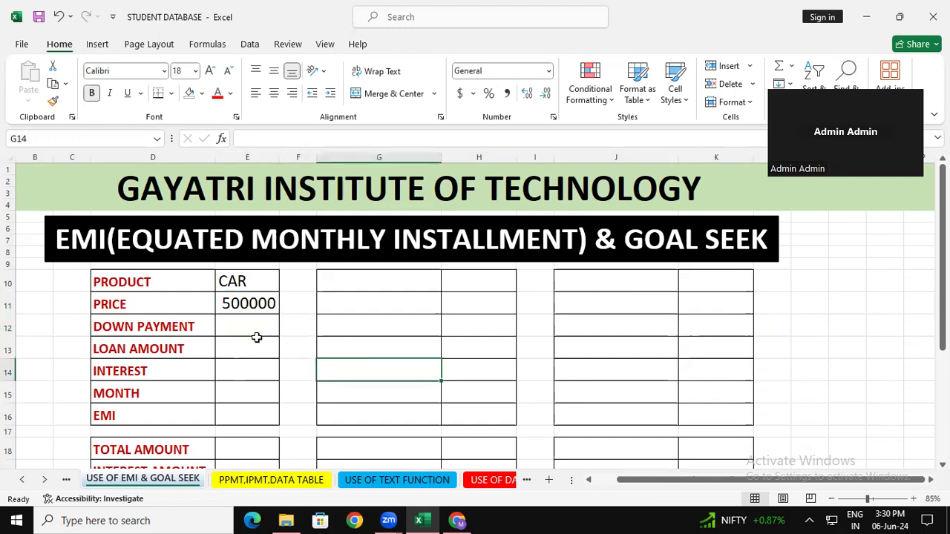
# Enter 300000 as the car's down payment in cell E12.
pyautogui.click(259, 328)
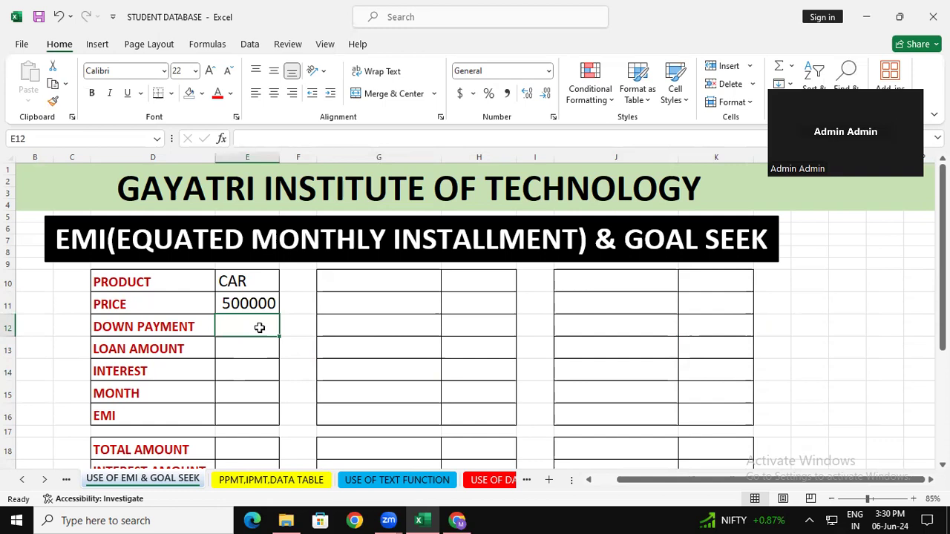
pyautogui.write('300000')
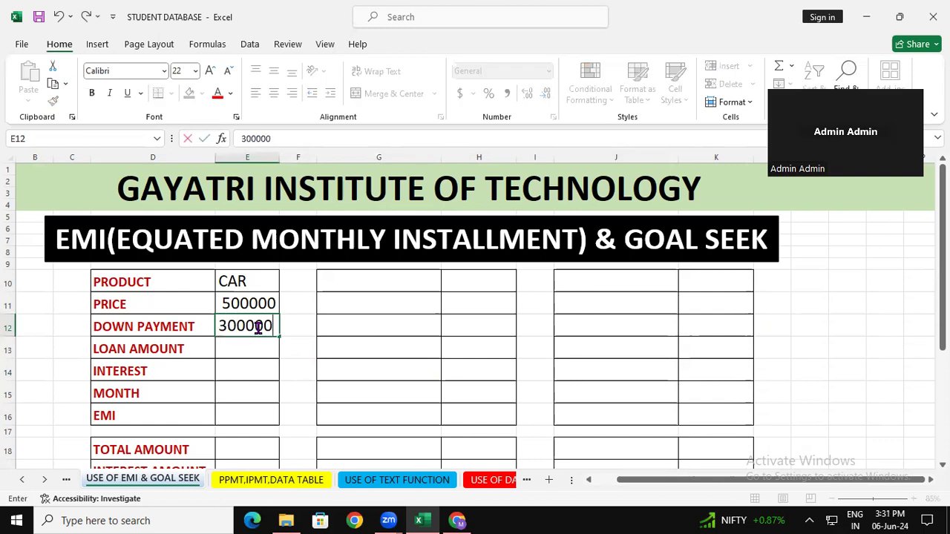
pyautogui.click(451, 346)
# Calculate the car's loan amount in cell E13 as price minus down payment with the formula =E11-E12.
pyautogui.click(245, 342)
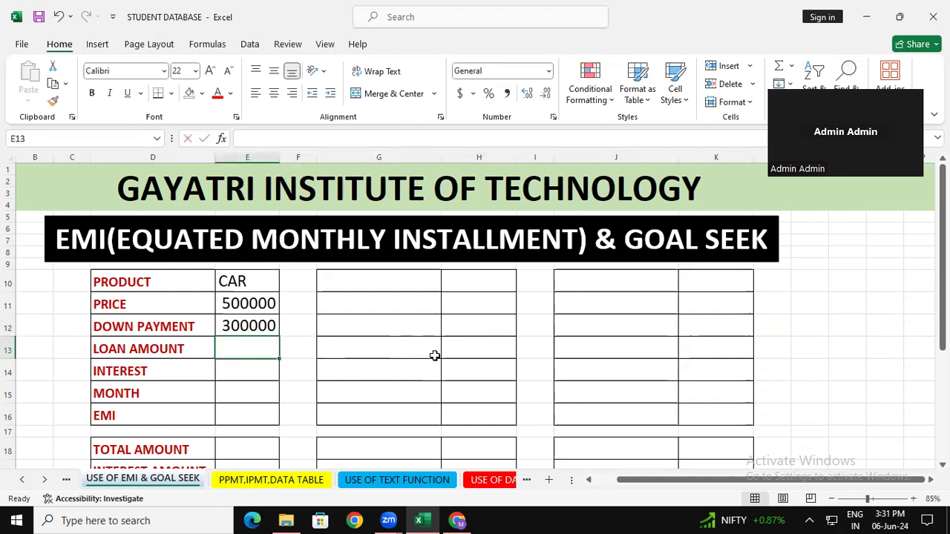
pyautogui.write('=')
pyautogui.click(246, 305)
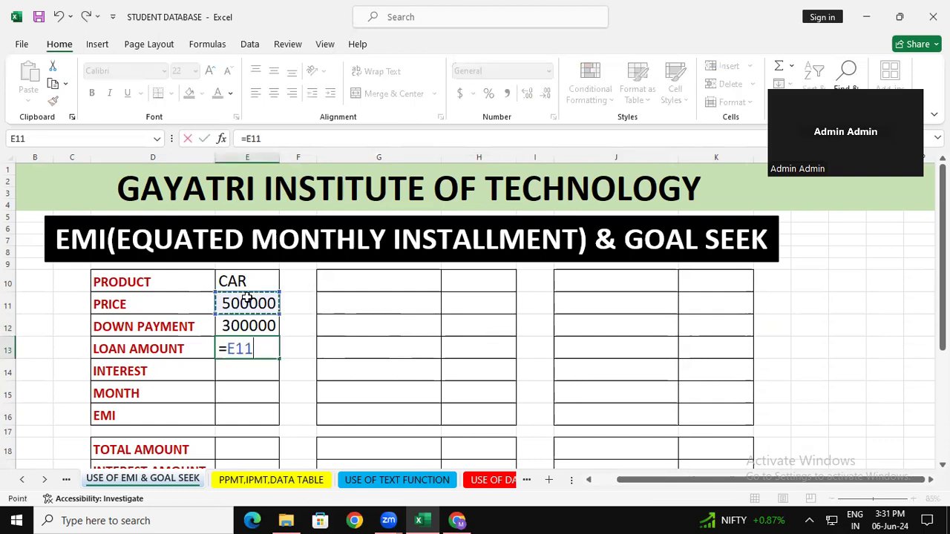
pyautogui.write('-')
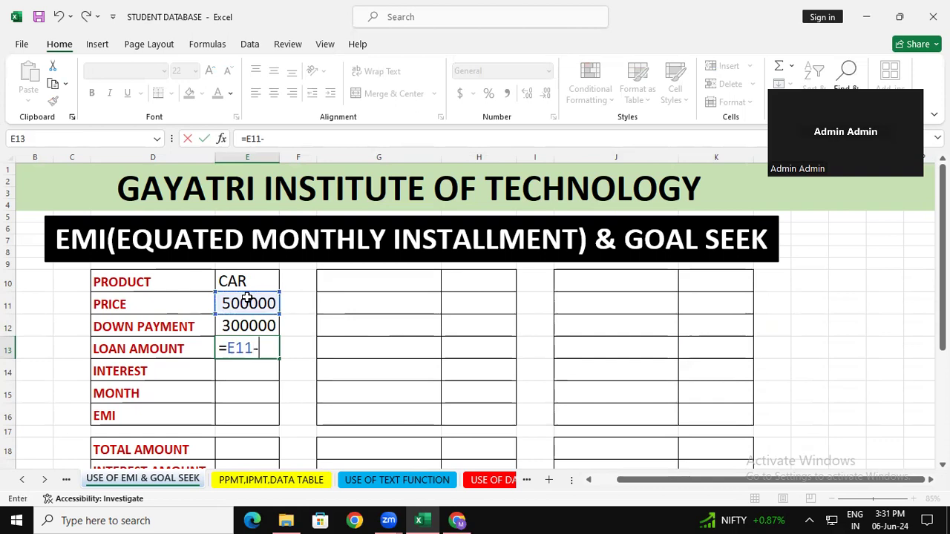
pyautogui.click(262, 325)
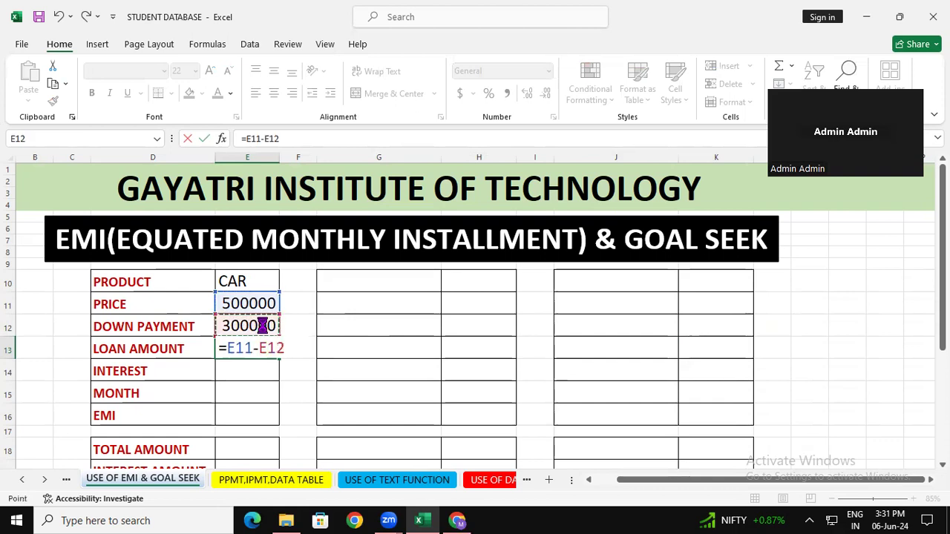
pyautogui.press('Return')
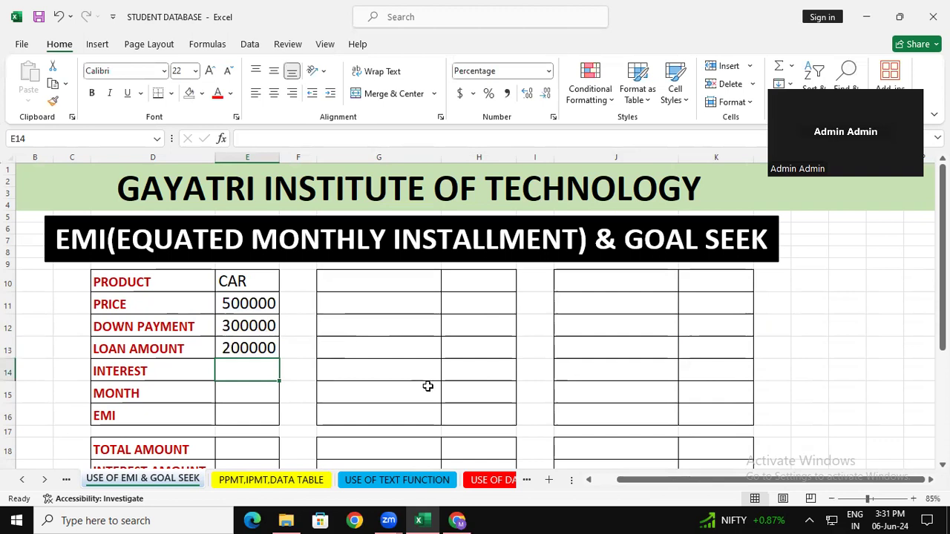
pyautogui.click(456, 356)
pyautogui.click(251, 303)
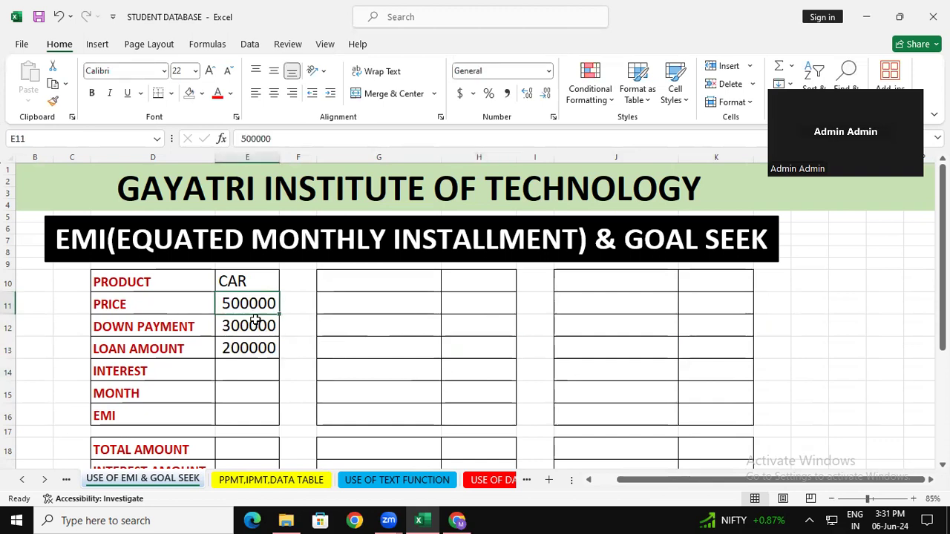
pyautogui.click(257, 324)
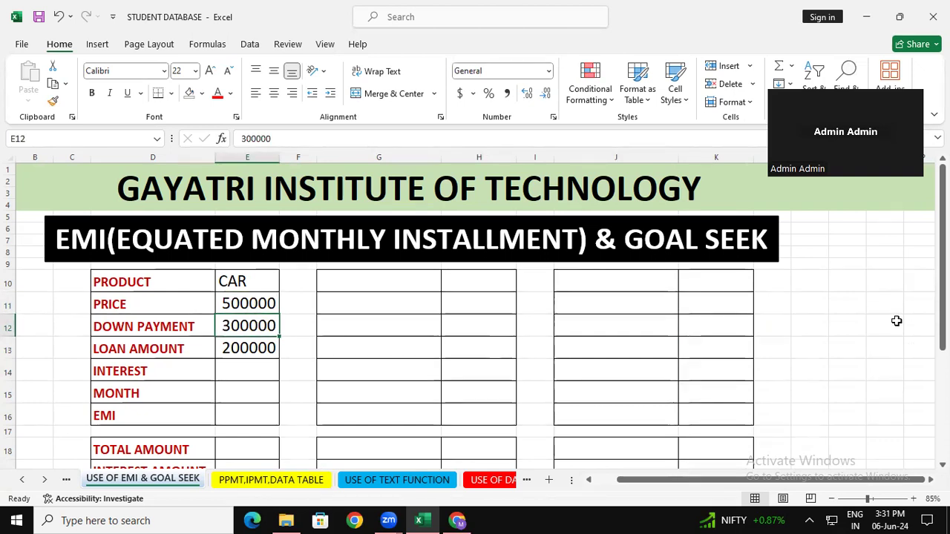
pyautogui.click(731, 352)
pyautogui.click(274, 348)
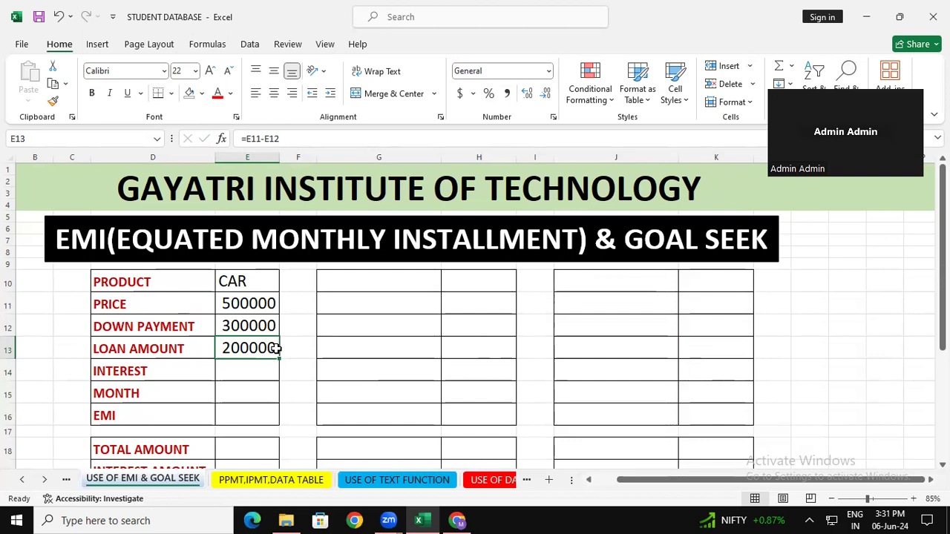
pyautogui.click(394, 357)
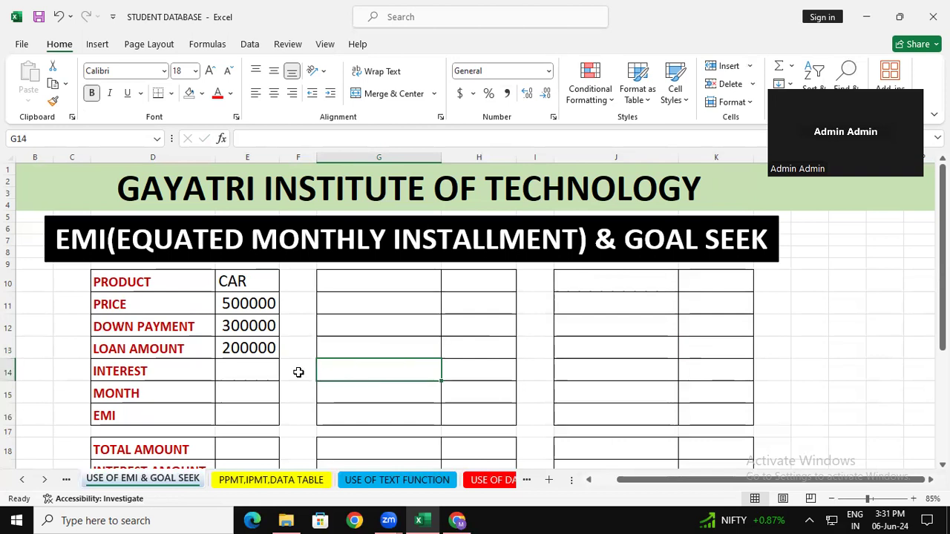
# Enter an interest rate of 7% for the car loan in cell E14.
pyautogui.click(249, 365)
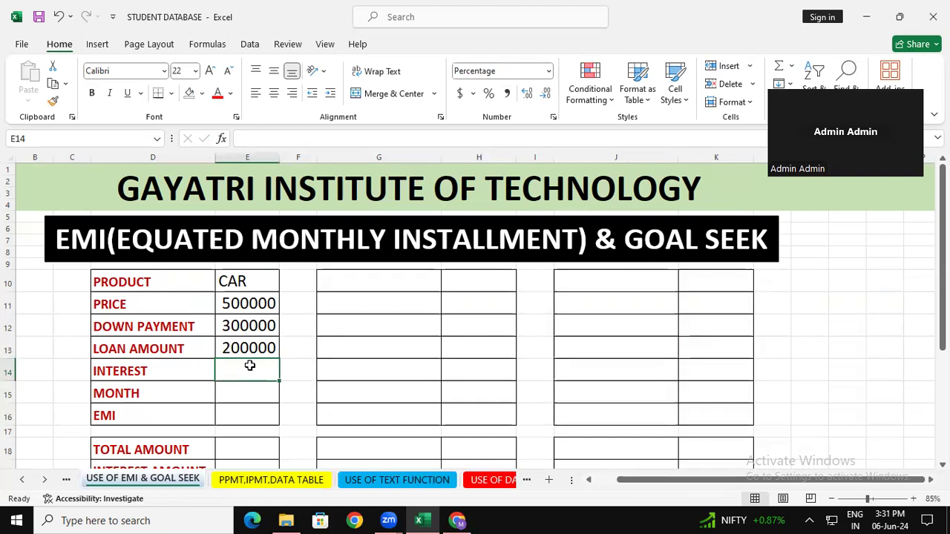
pyautogui.write('7%')
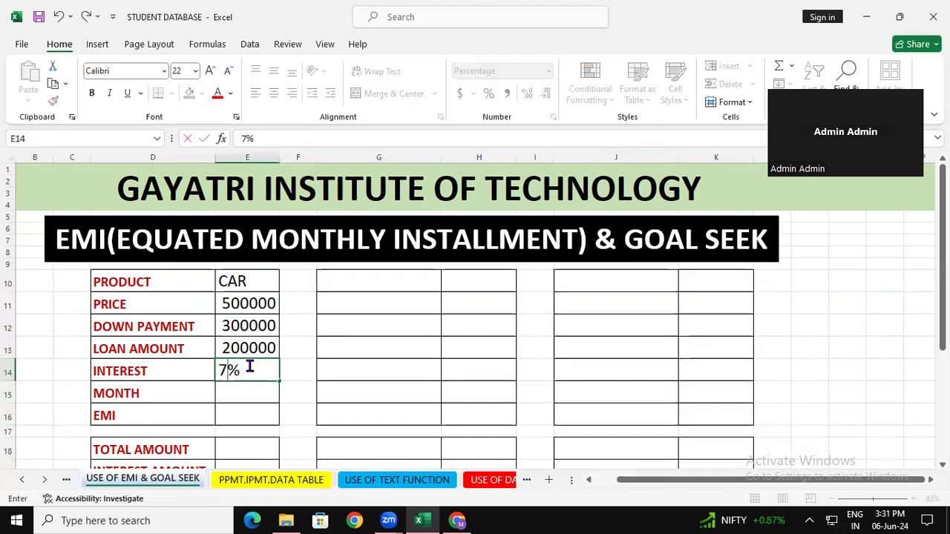
pyautogui.click(421, 420)
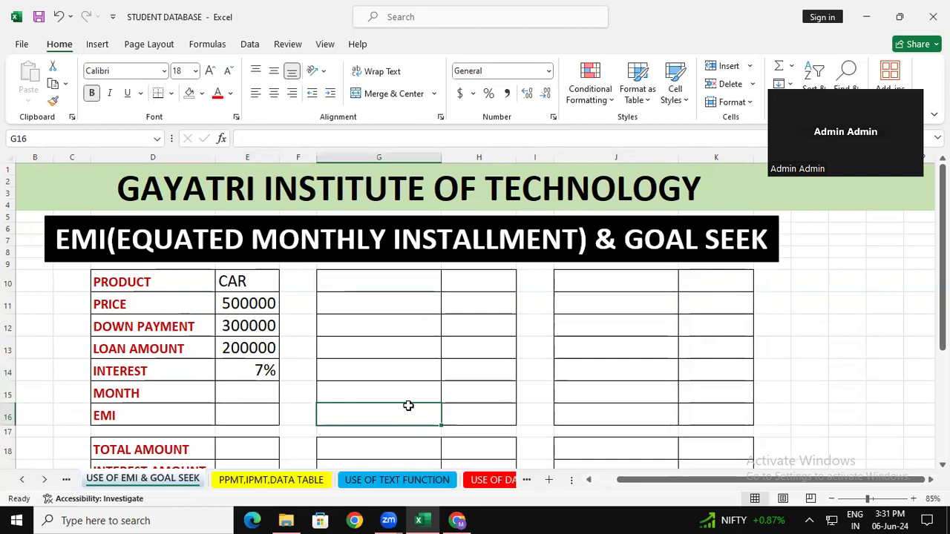
pyautogui.click(241, 347)
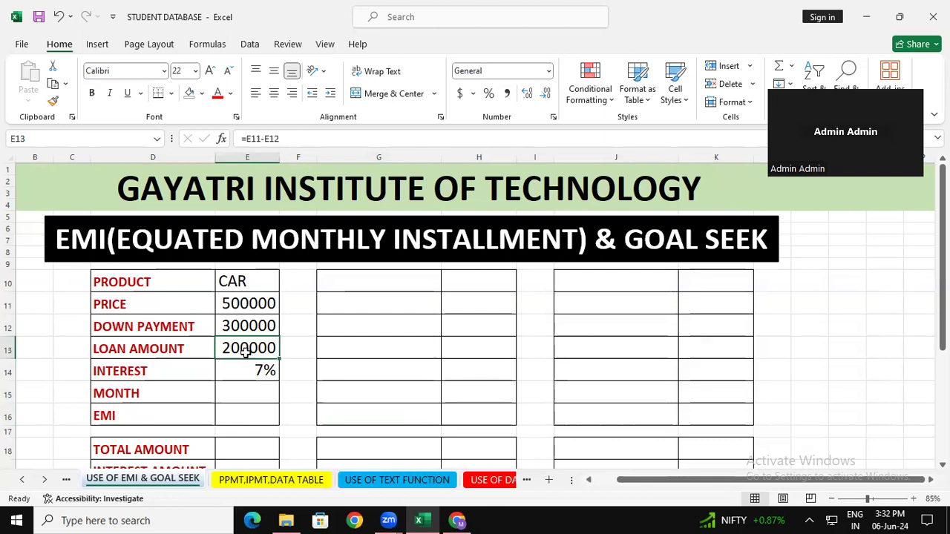
pyautogui.click(254, 370)
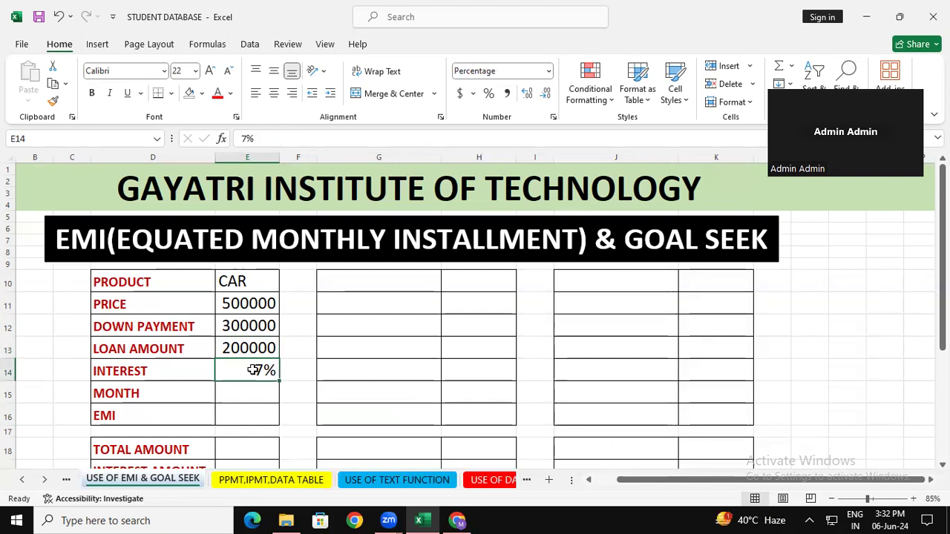
pyautogui.click(340, 367)
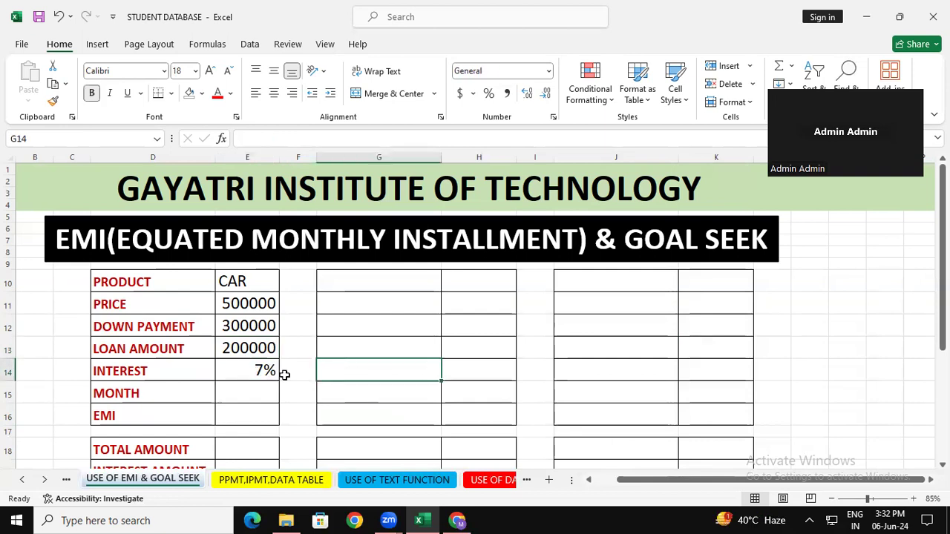
pyautogui.click(259, 377)
pyautogui.click(393, 392)
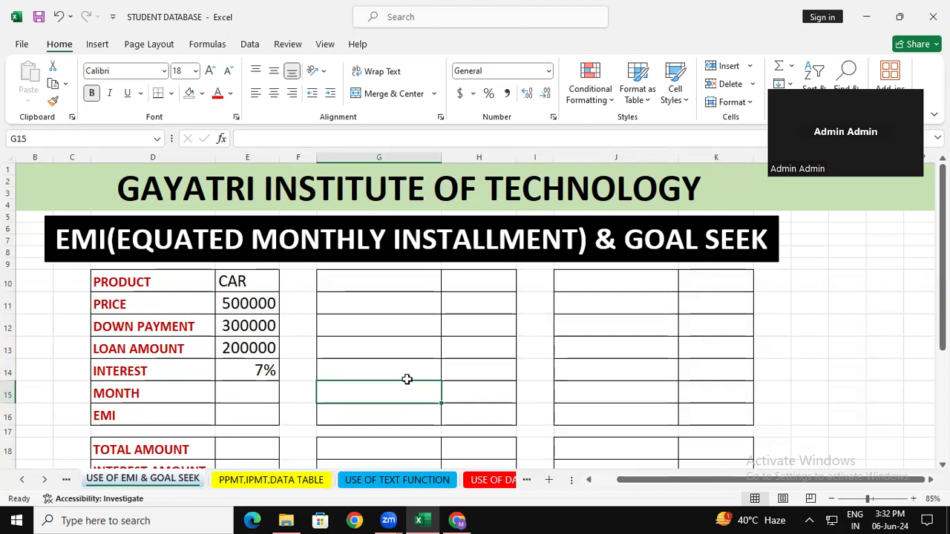
# Enter 60 as the car loan's number of months in cell E15.
pyautogui.click(274, 390)
pyautogui.write('60')
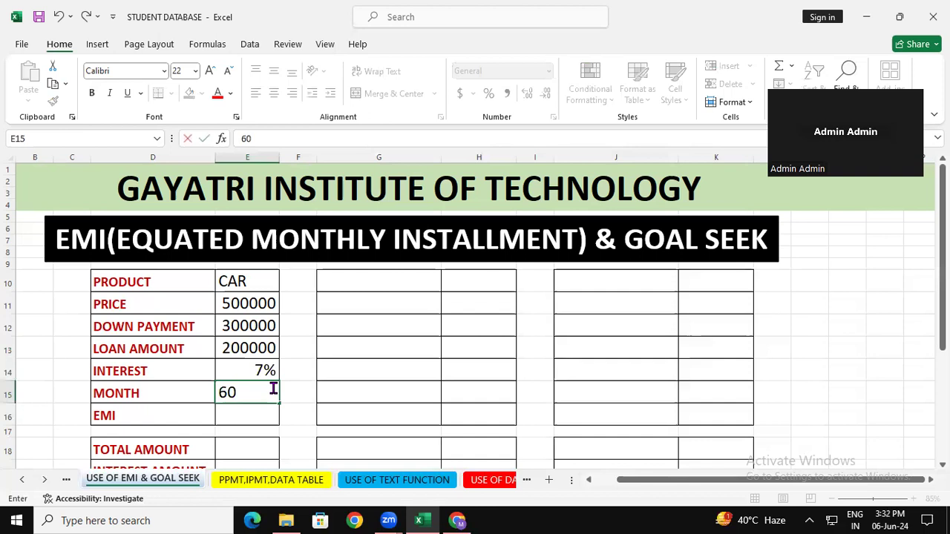
pyautogui.click(476, 360)
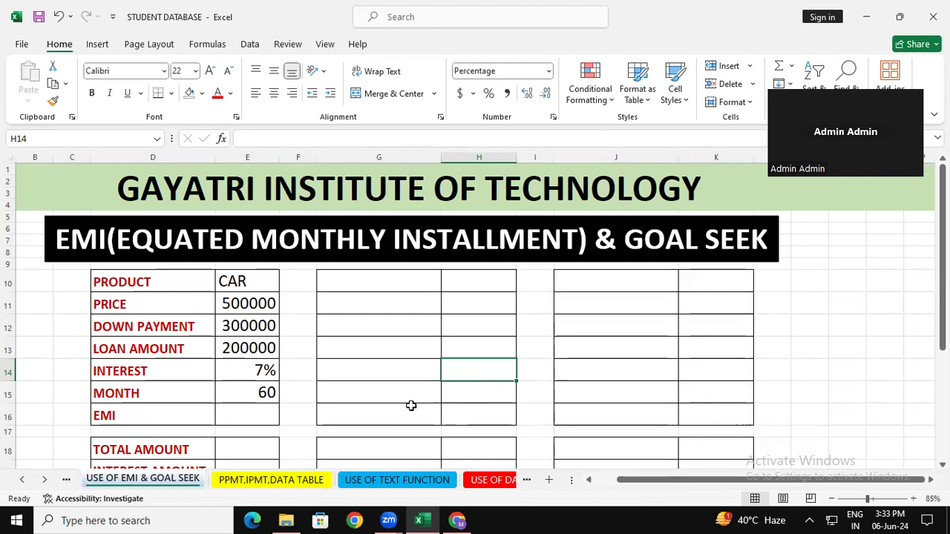
# Review the product, loan amount, interest and month entries in the car loan table.
pyautogui.click(258, 389)
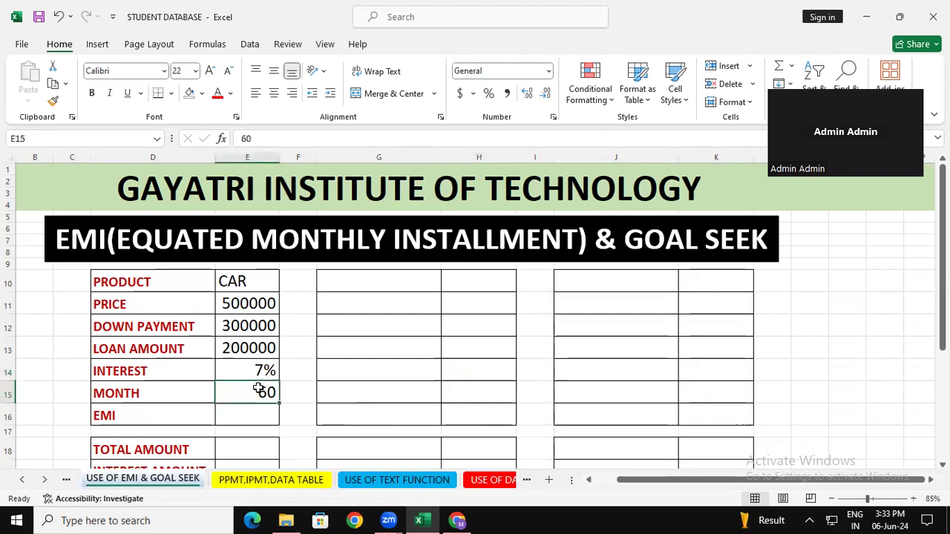
pyautogui.click(435, 393)
pyautogui.click(247, 282)
pyautogui.click(259, 347)
pyautogui.click(321, 348)
pyautogui.click(274, 348)
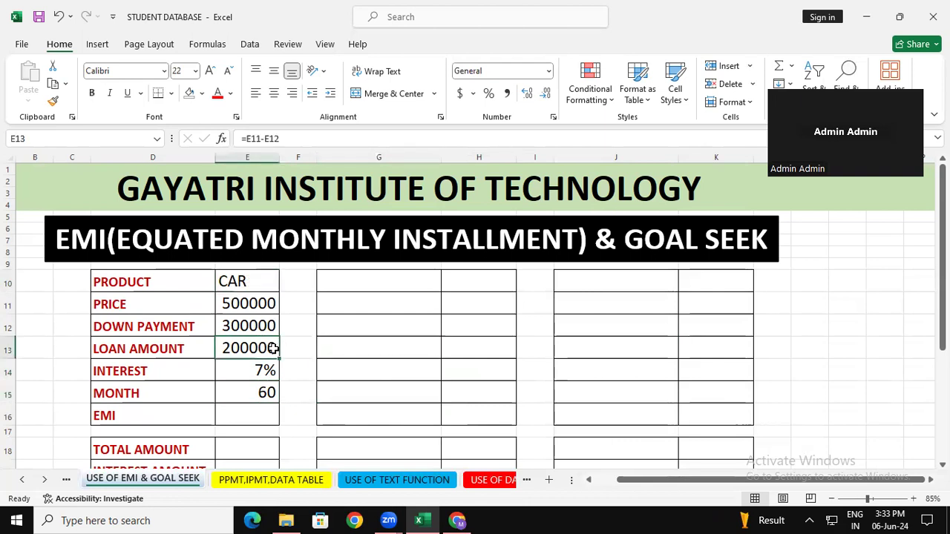
pyautogui.click(396, 393)
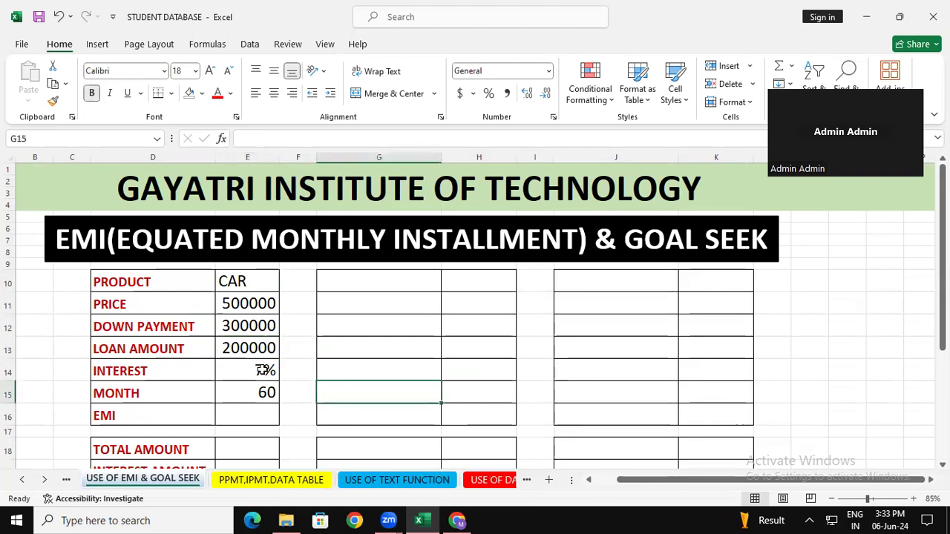
pyautogui.click(262, 370)
pyautogui.click(261, 393)
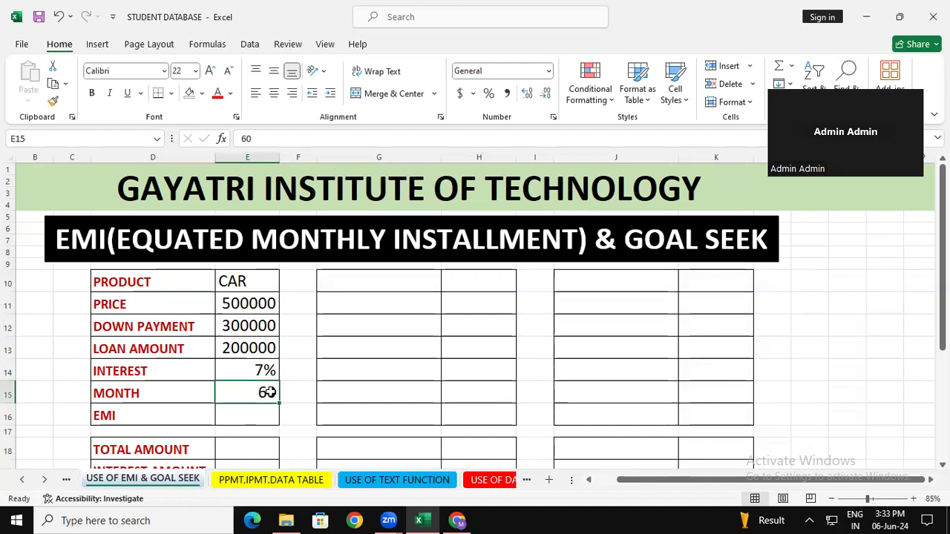
pyautogui.click(400, 382)
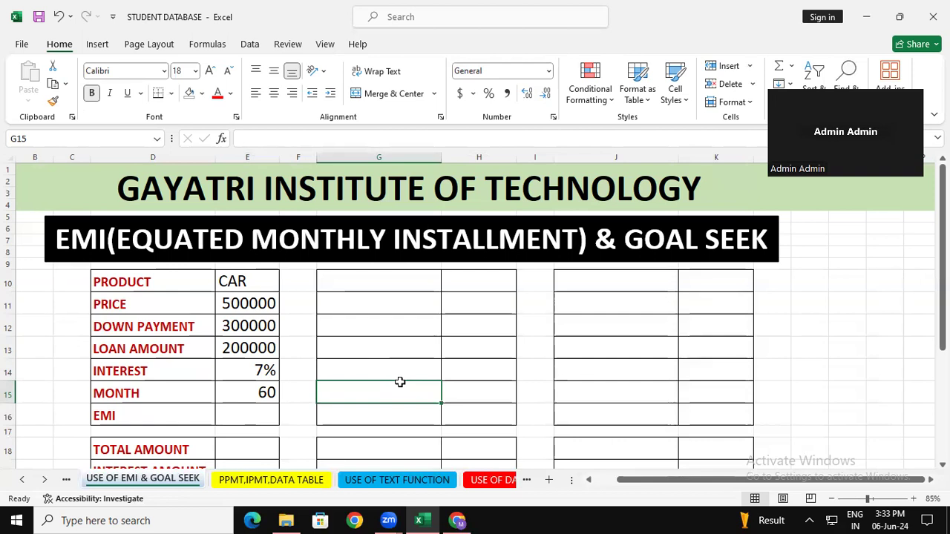
pyautogui.click(248, 416)
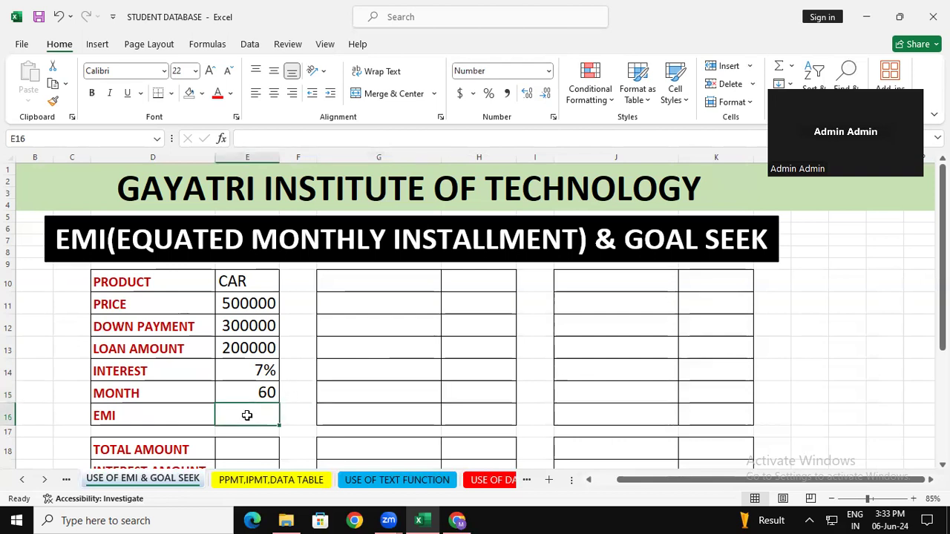
pyautogui.click(442, 386)
pyautogui.click(242, 418)
pyautogui.click(397, 398)
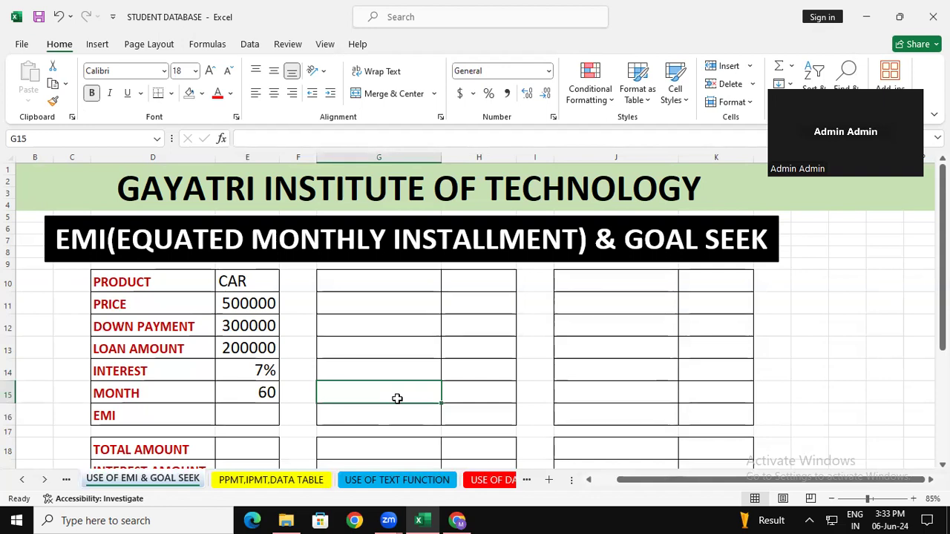
pyautogui.click(249, 411)
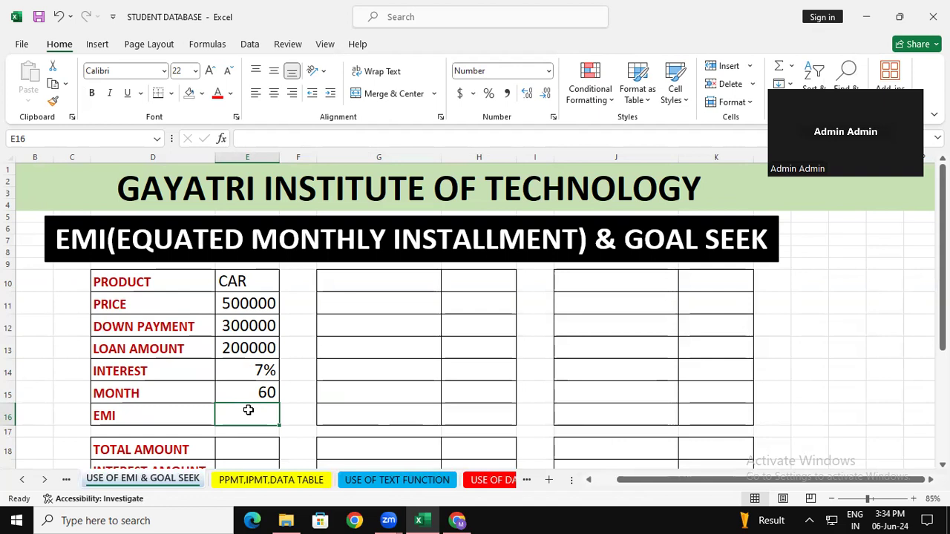
pyautogui.click(668, 410)
pyautogui.click(238, 415)
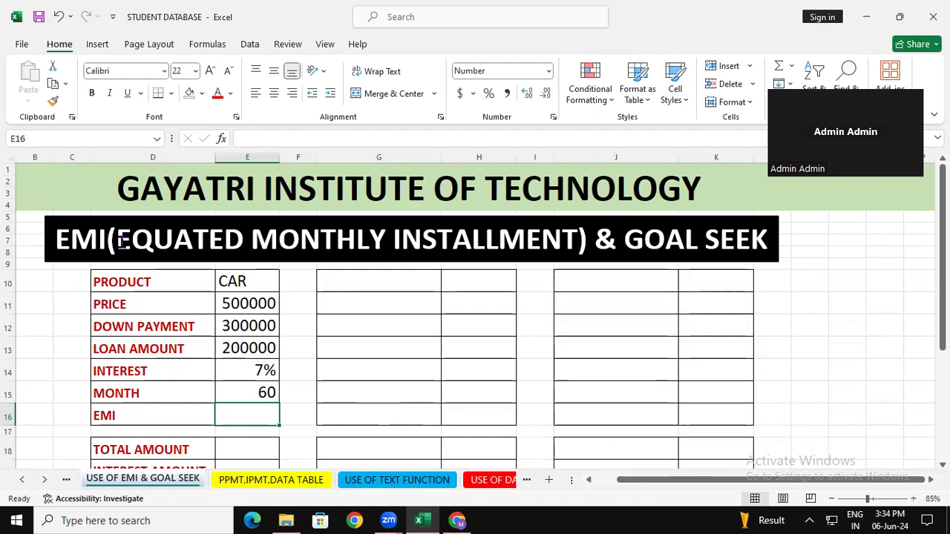
pyautogui.moveTo(118, 239); pyautogui.dragTo(175, 243)
pyautogui.click(377, 325)
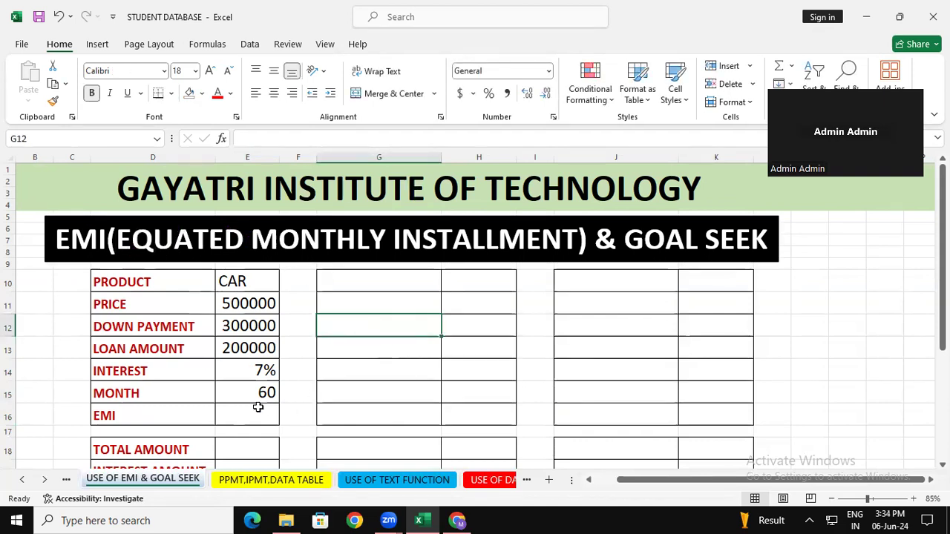
# Review the car loan table's product, price, down payment, loan amount, interest and month entries in cells E10 to E15.
pyautogui.moveTo(263, 286); pyautogui.dragTo(281, 381)
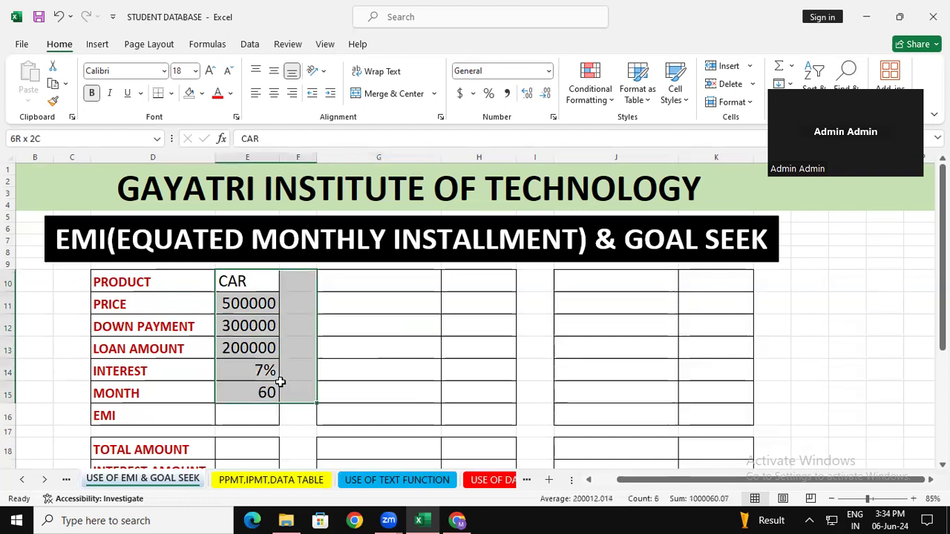
pyautogui.click(540, 366)
pyautogui.click(261, 284)
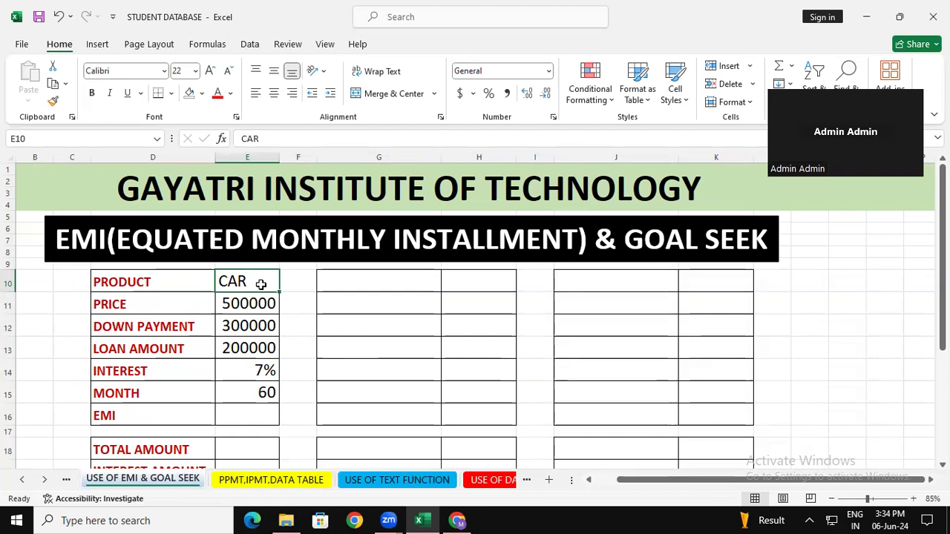
pyautogui.click(254, 304)
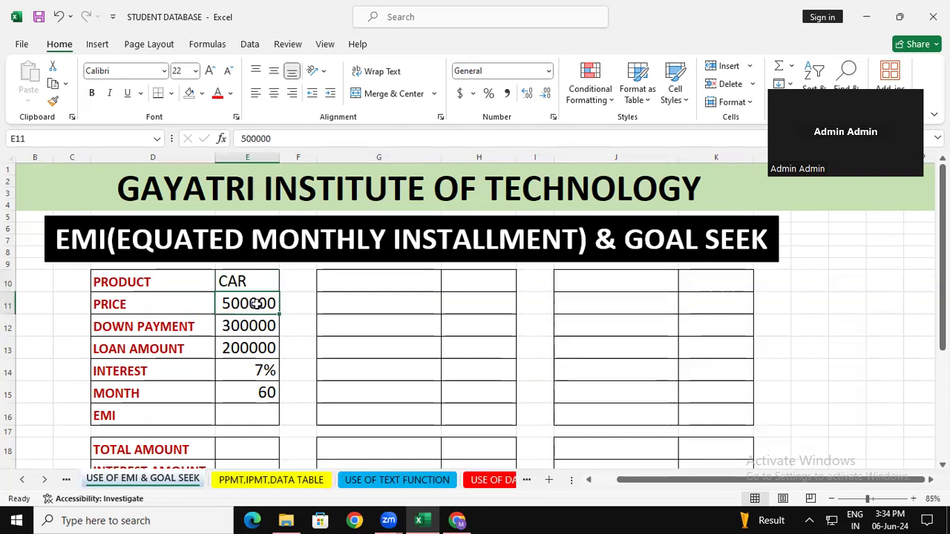
pyautogui.click(259, 324)
pyautogui.click(255, 348)
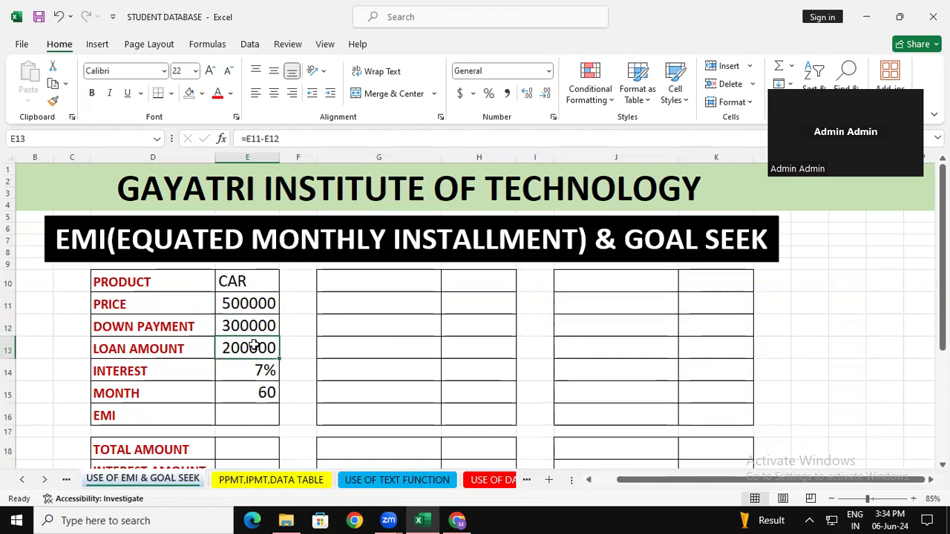
pyautogui.click(257, 372)
pyautogui.click(261, 394)
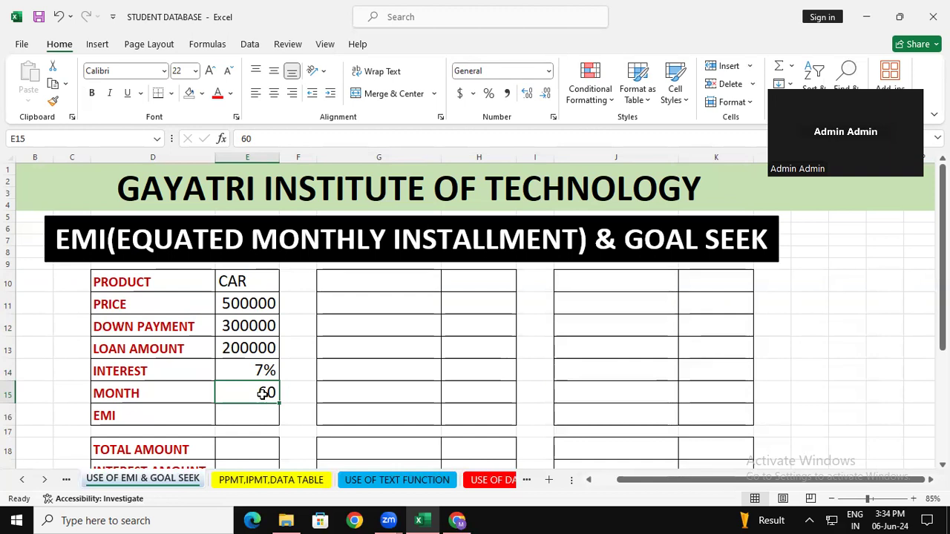
pyautogui.click(420, 411)
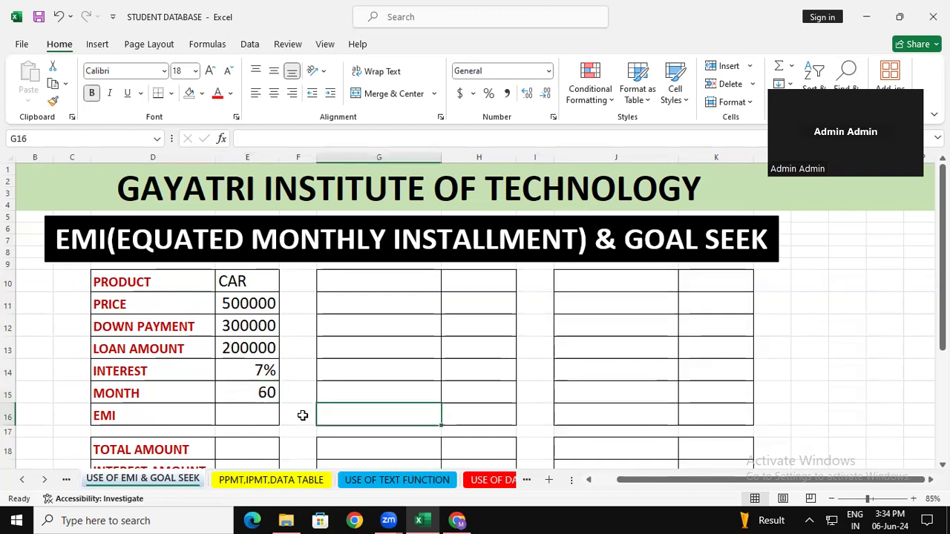
# Calculate the car loan's monthly installment in cell E16 with the formula =PMT(E14/12,E15,E13,1).
pyautogui.click(251, 418)
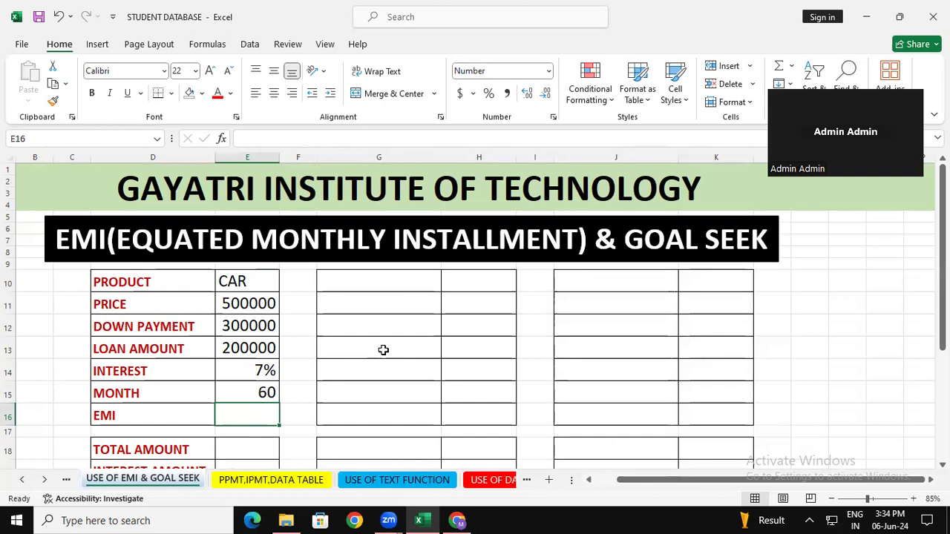
pyautogui.write('=')
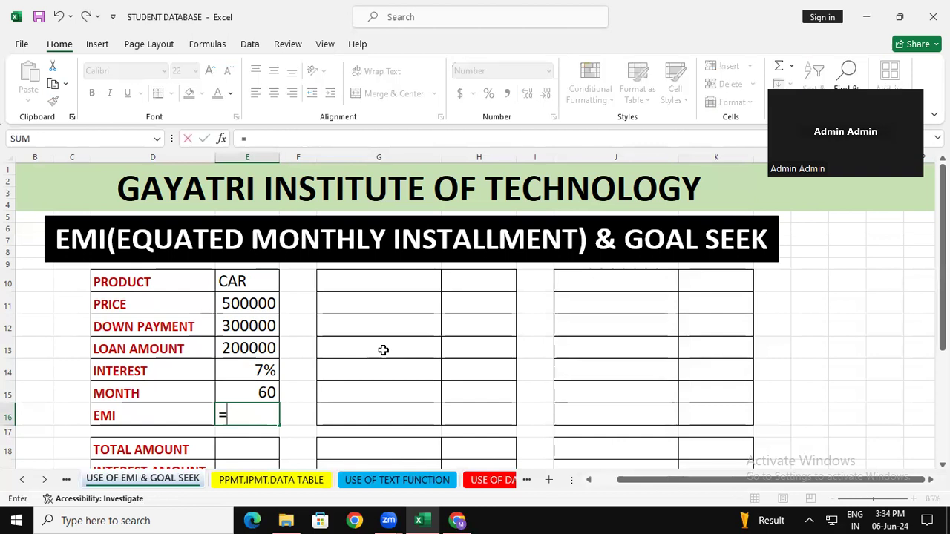
pyautogui.write('pmt')
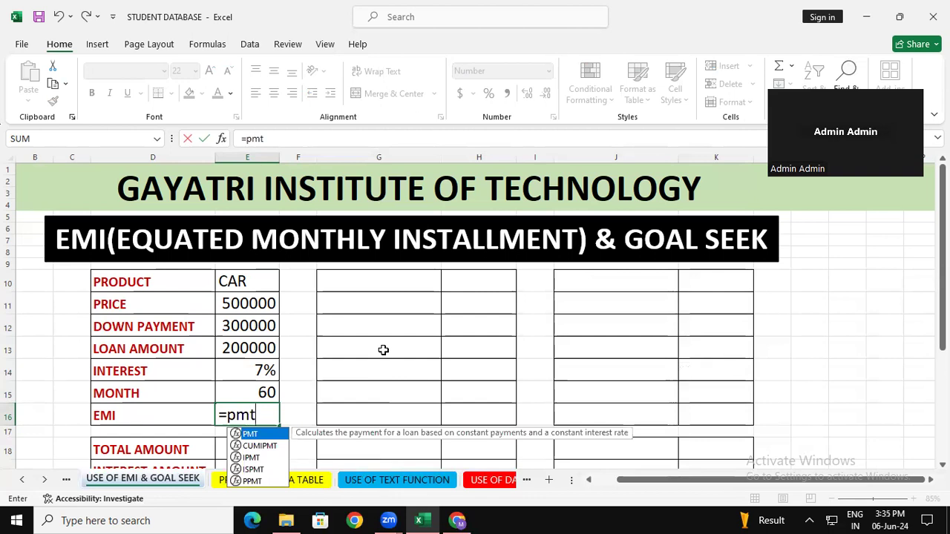
pyautogui.write('(')
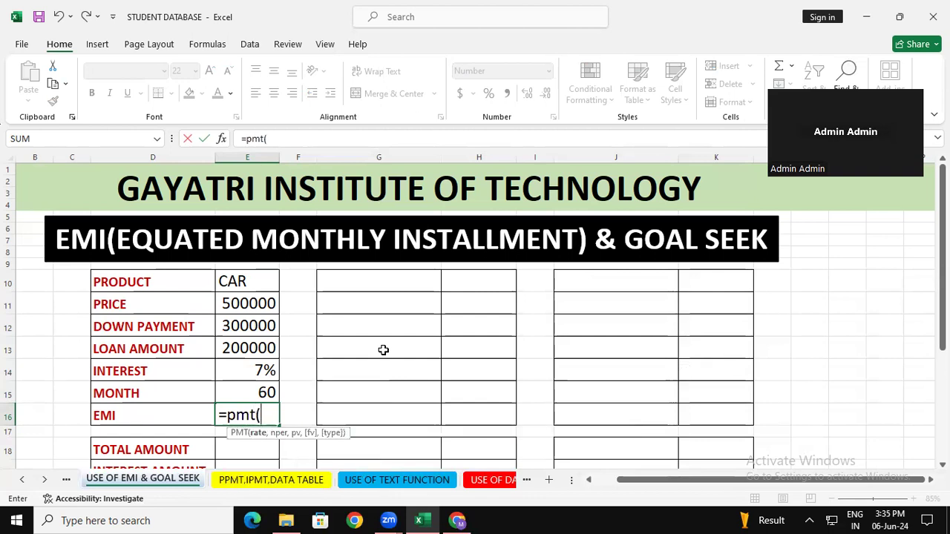
pyautogui.click(252, 372)
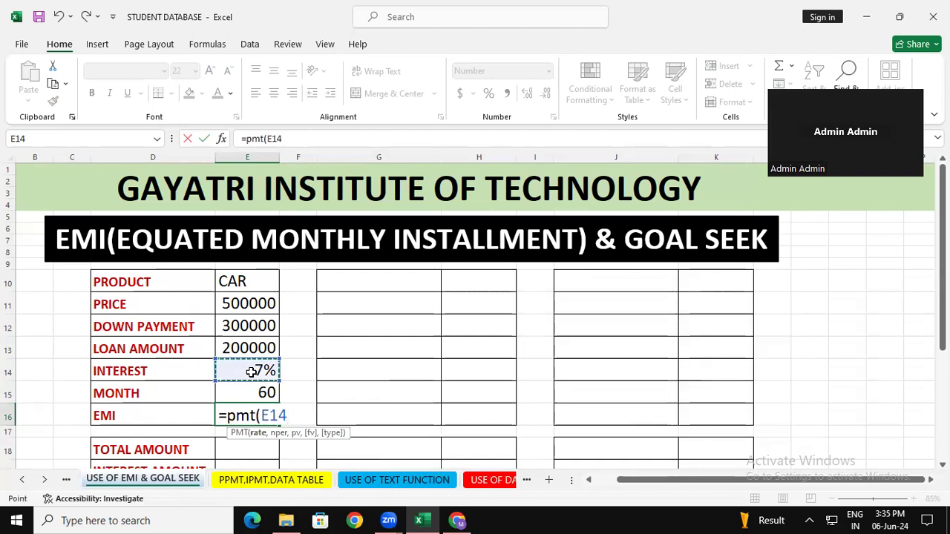
pyautogui.write('/12')
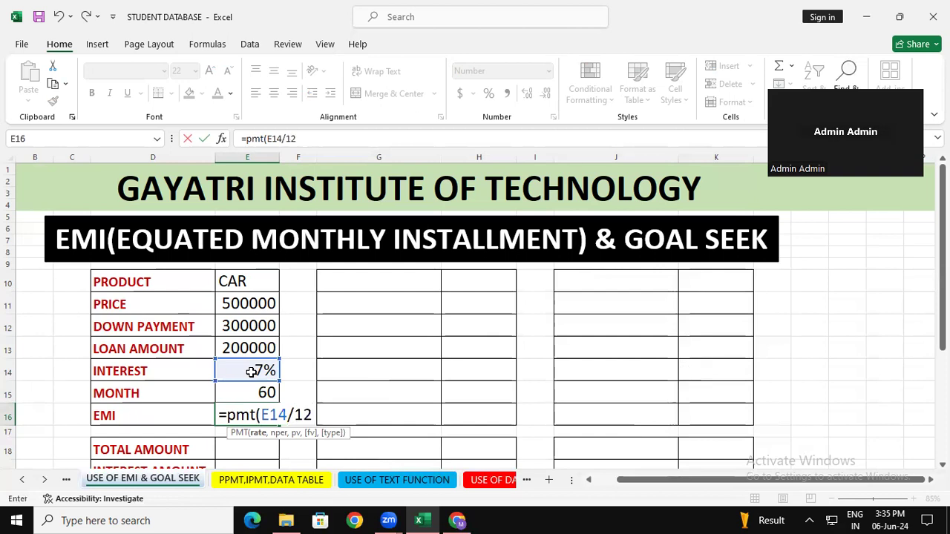
pyautogui.write(',')
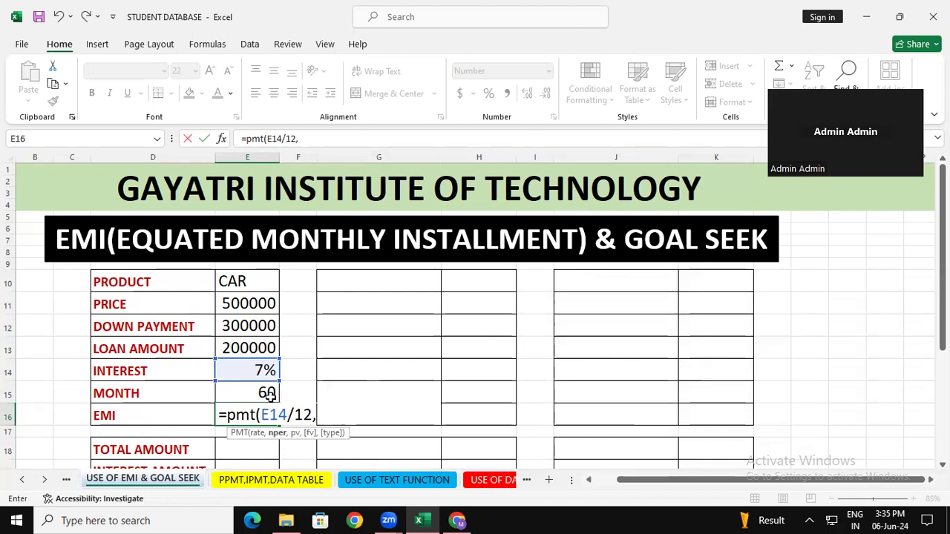
pyautogui.click(262, 397)
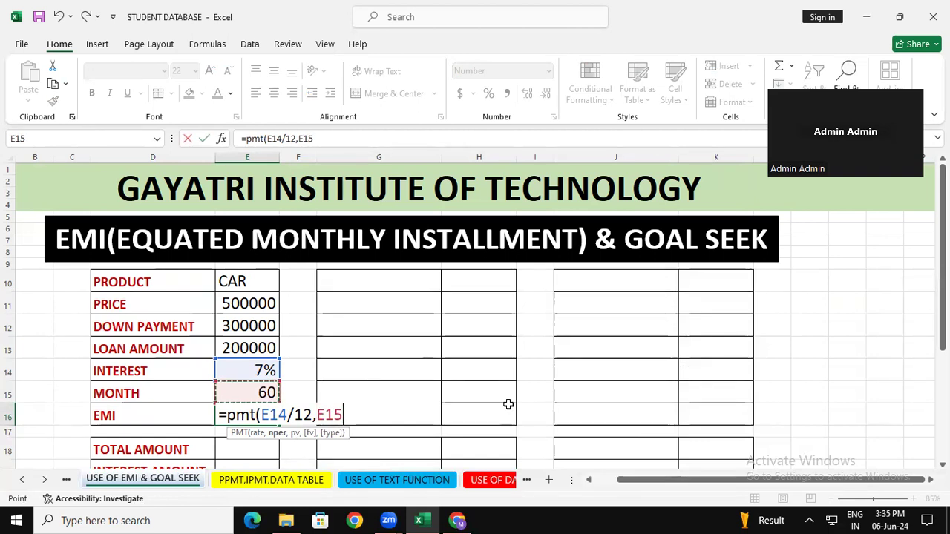
pyautogui.write(',')
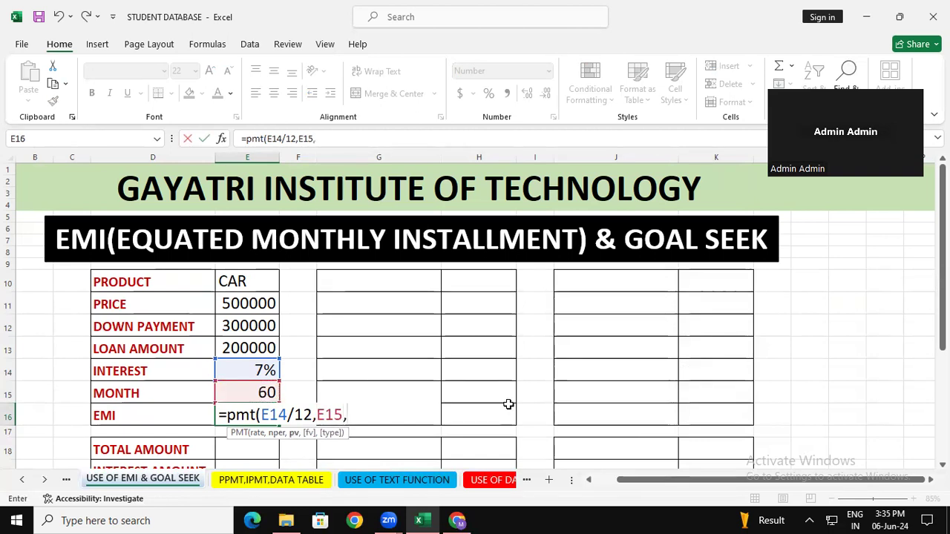
pyautogui.click(250, 347)
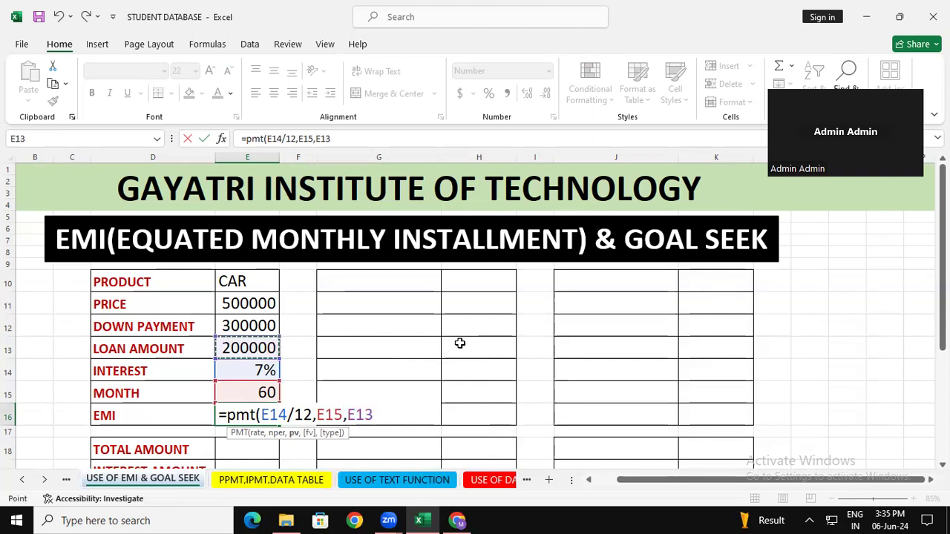
pyautogui.write(',')
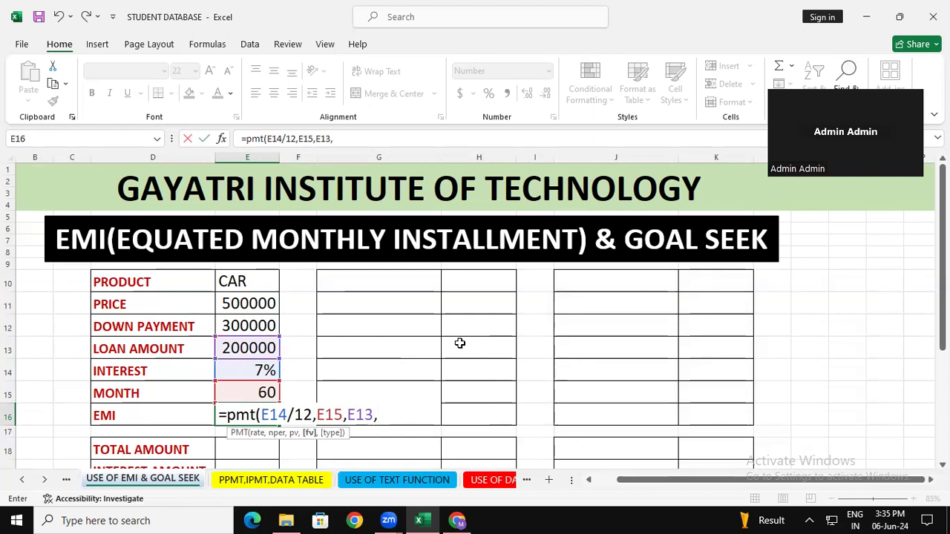
pyautogui.write('1)')
pyautogui.press('Return')
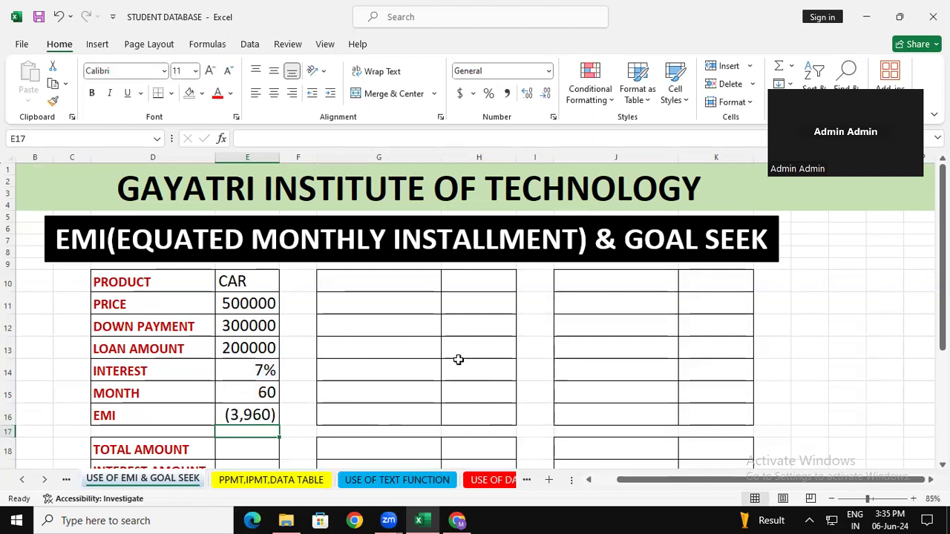
# Clear the EMI formula from cell E16.
pyautogui.click(247, 410)
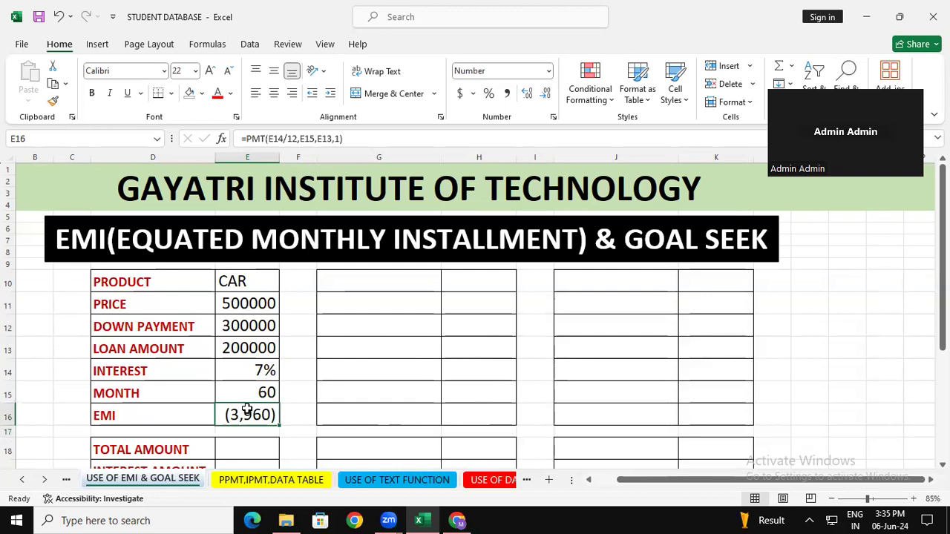
pyautogui.press('Delete')
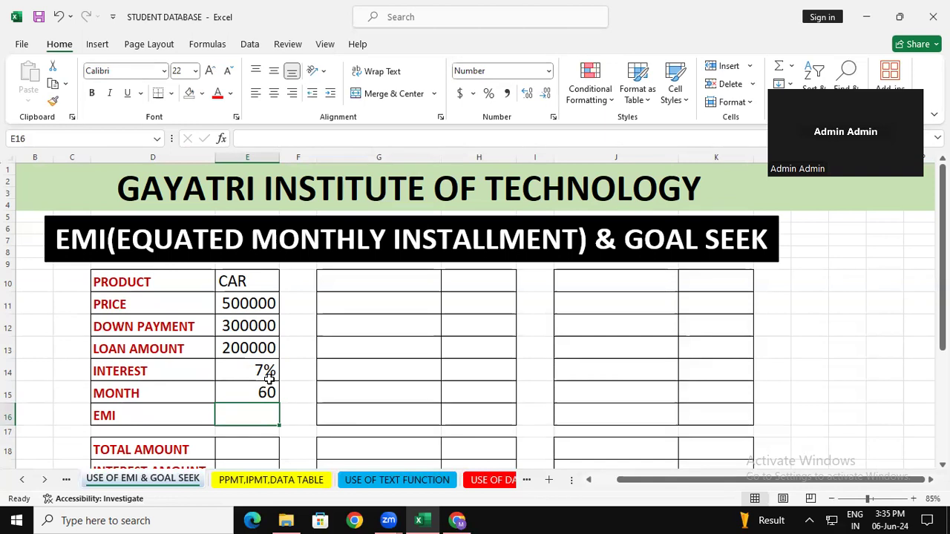
pyautogui.click(360, 404)
# Calculate the car loan's EMI in cell E16 with =PMT(E14/12,E15,E13,1) and inspect the entered formula.
pyautogui.click(267, 409)
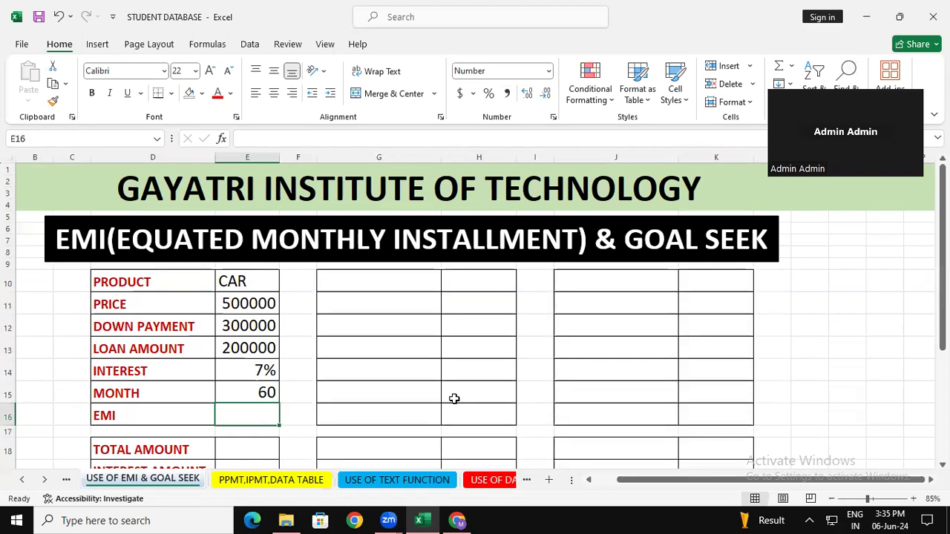
pyautogui.write('=')
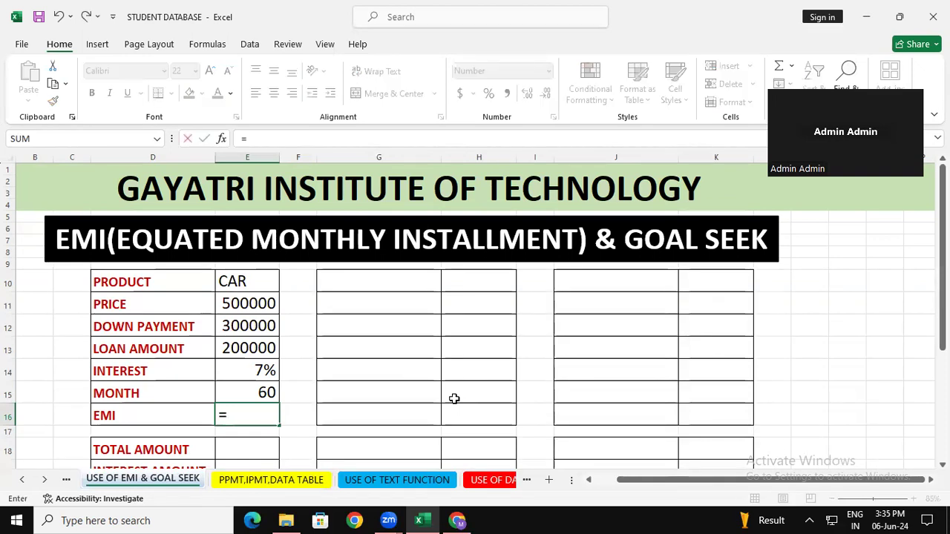
pyautogui.write('pmt')
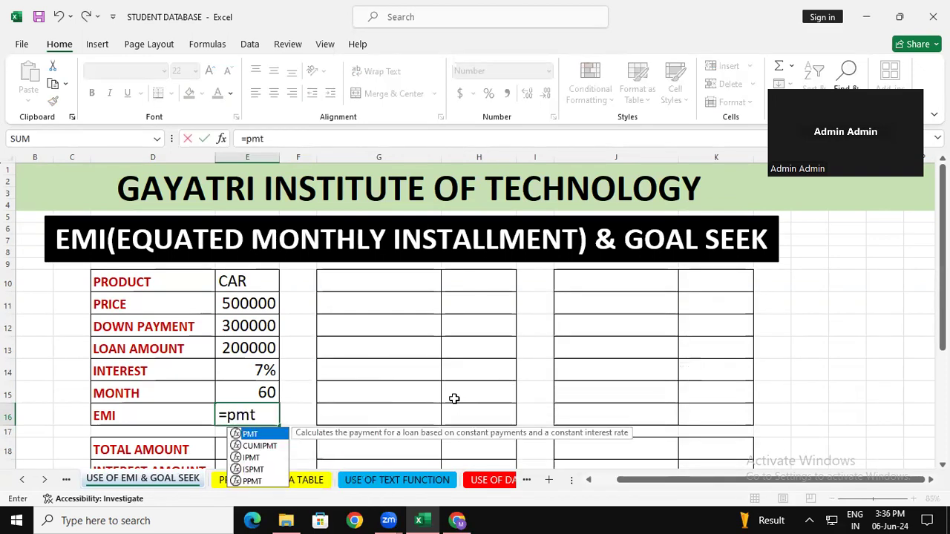
pyautogui.write('(')
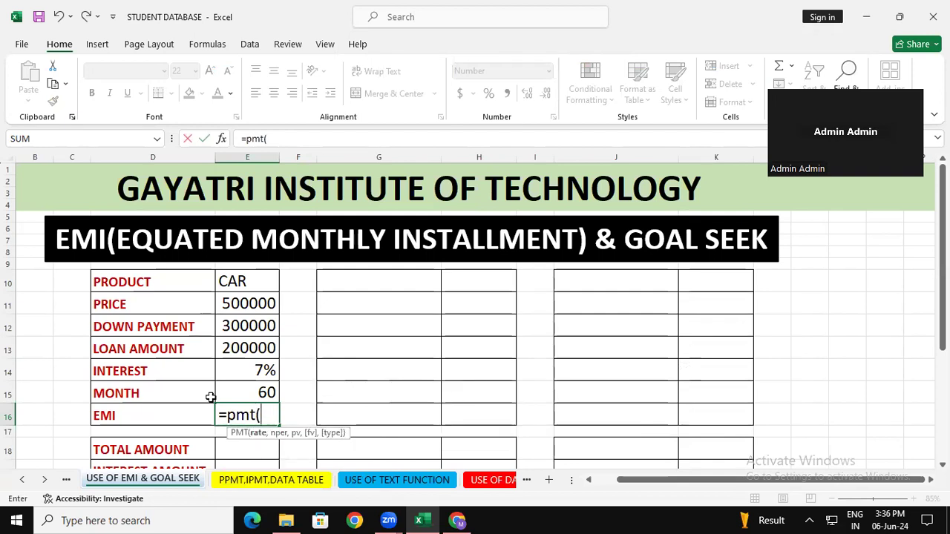
pyautogui.click(242, 374)
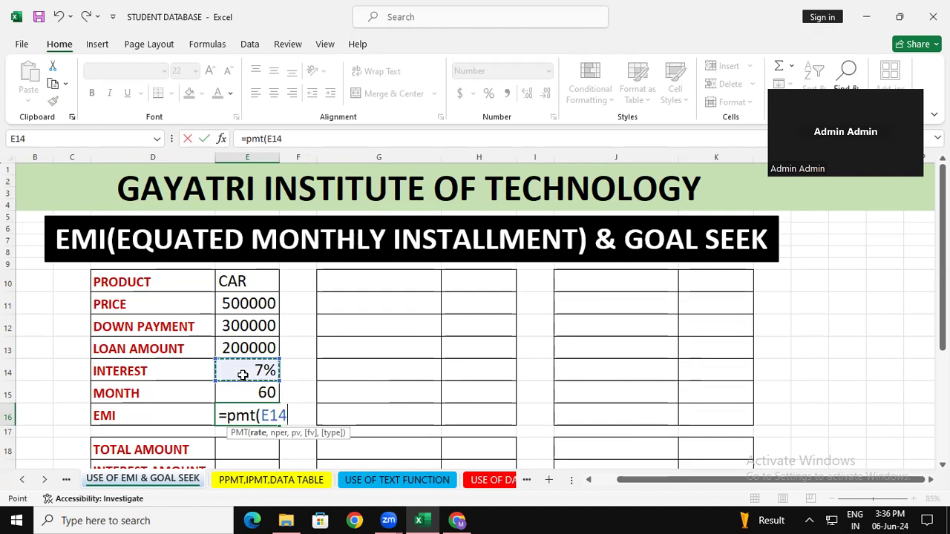
pyautogui.write('/12')
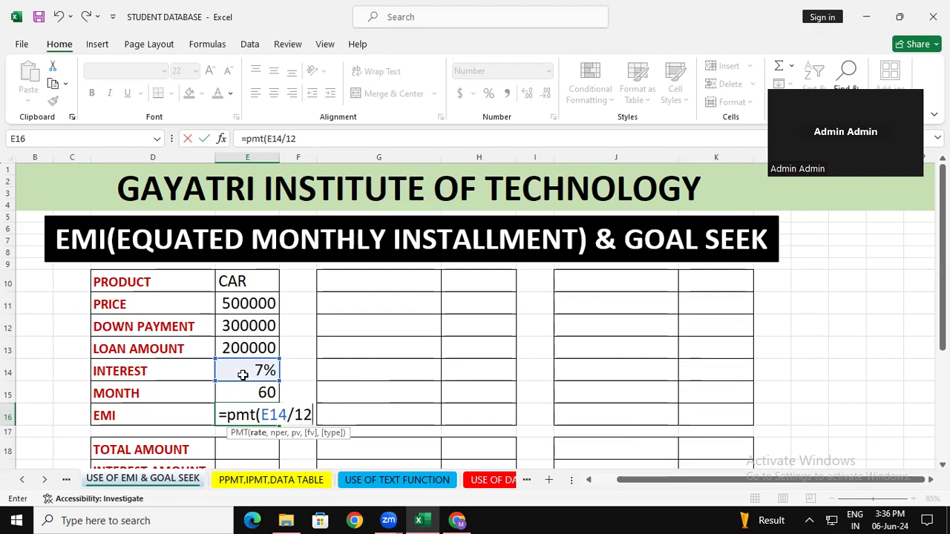
pyautogui.write(',')
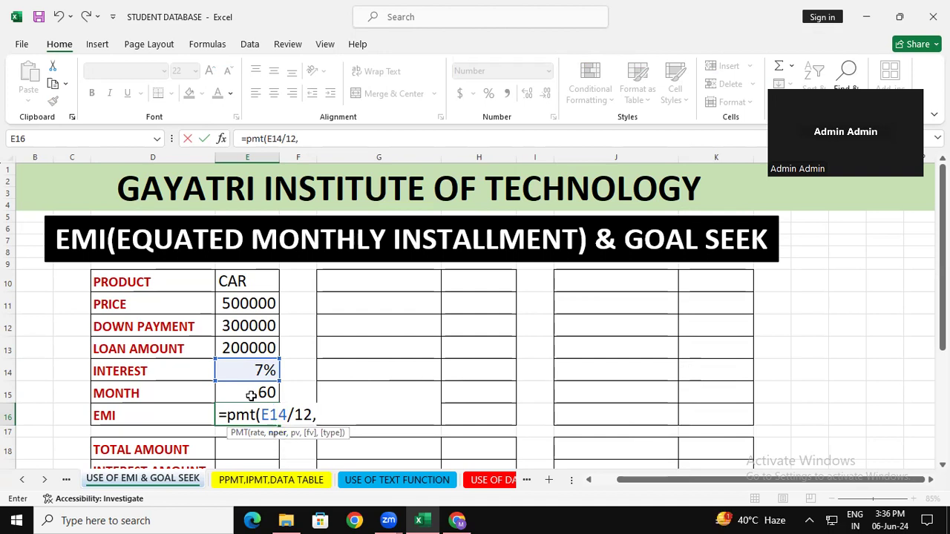
pyautogui.click(245, 393)
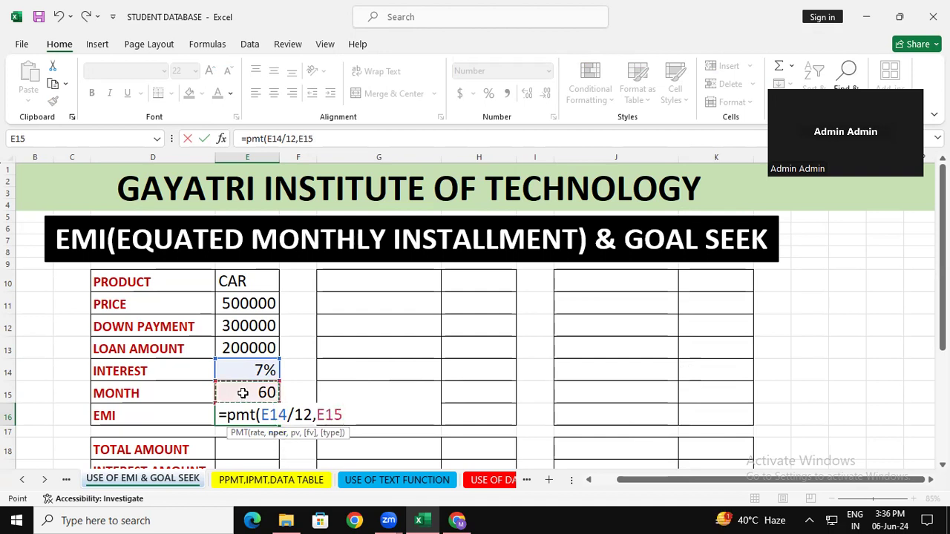
pyautogui.write(',')
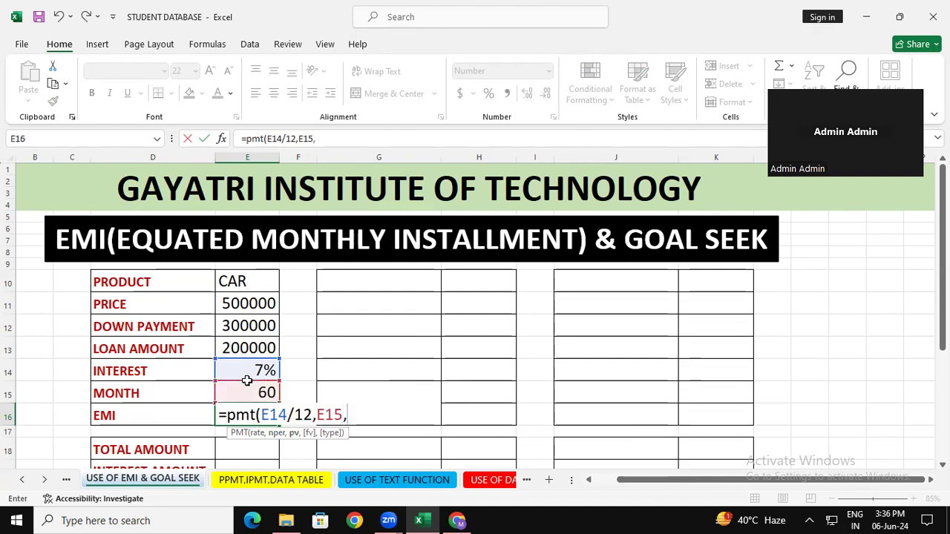
pyautogui.click(266, 348)
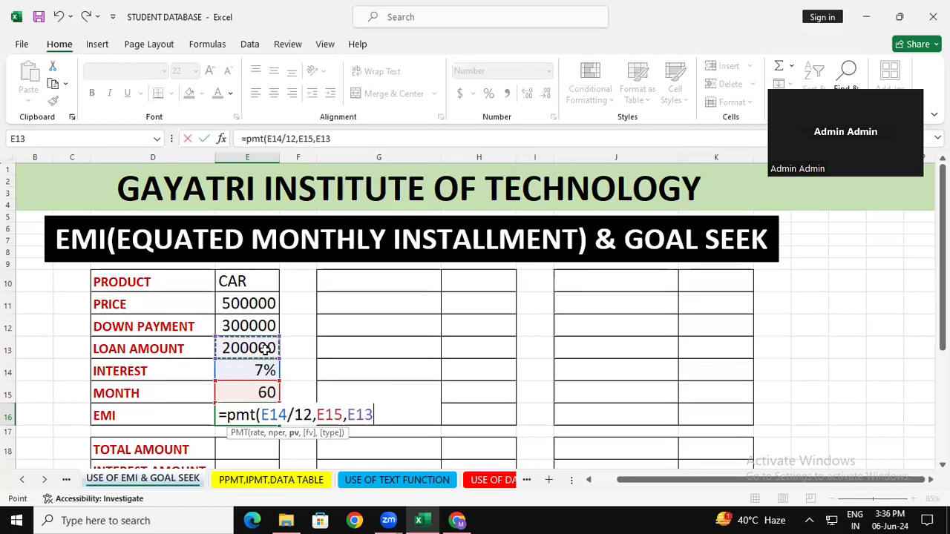
pyautogui.write(',')
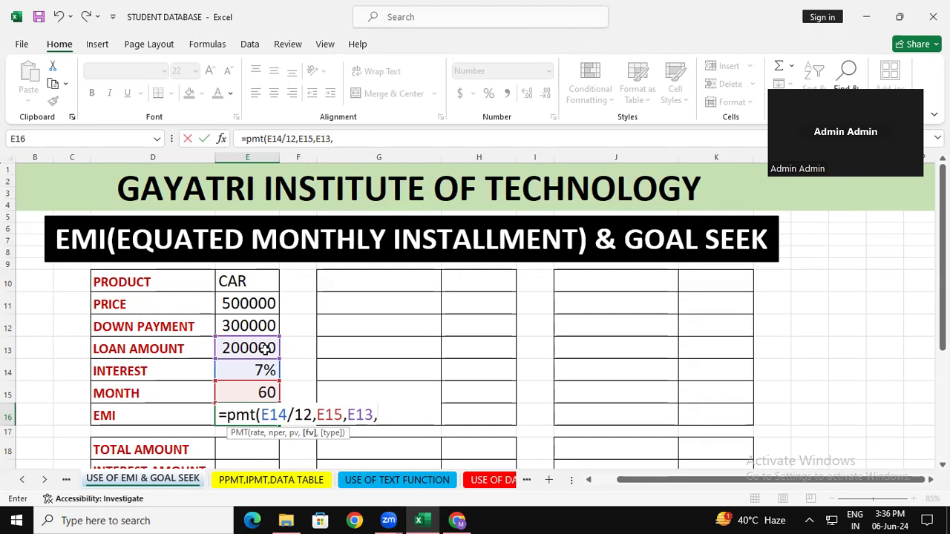
pyautogui.write('1)')
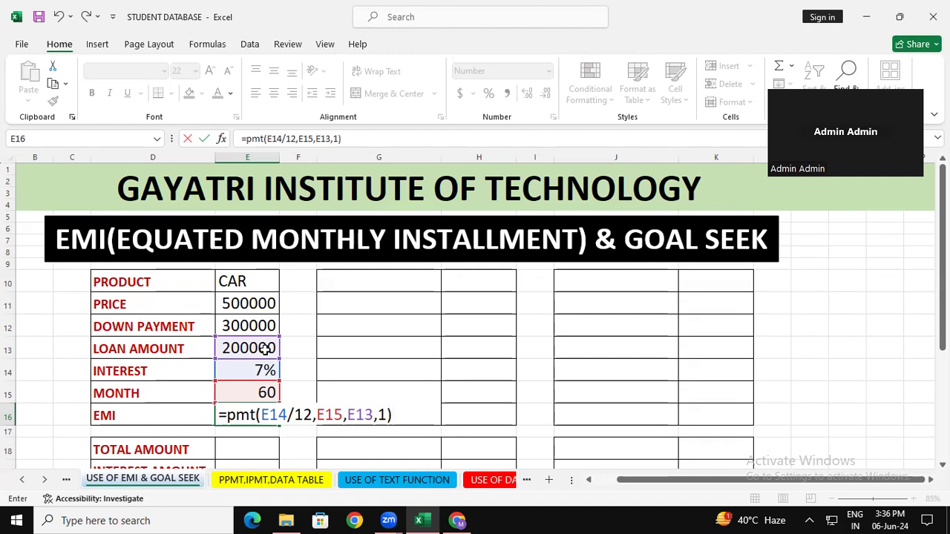
pyautogui.press('Return')
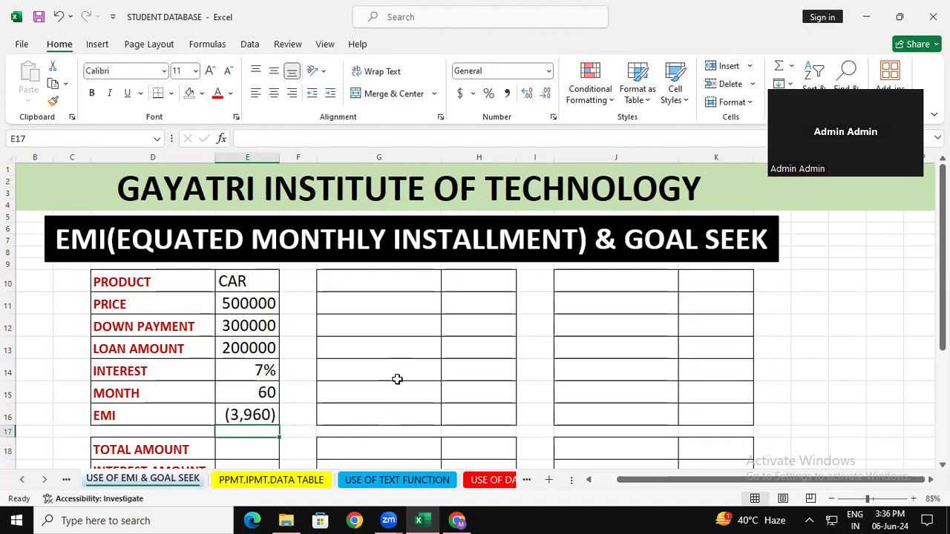
pyautogui.click(273, 419)
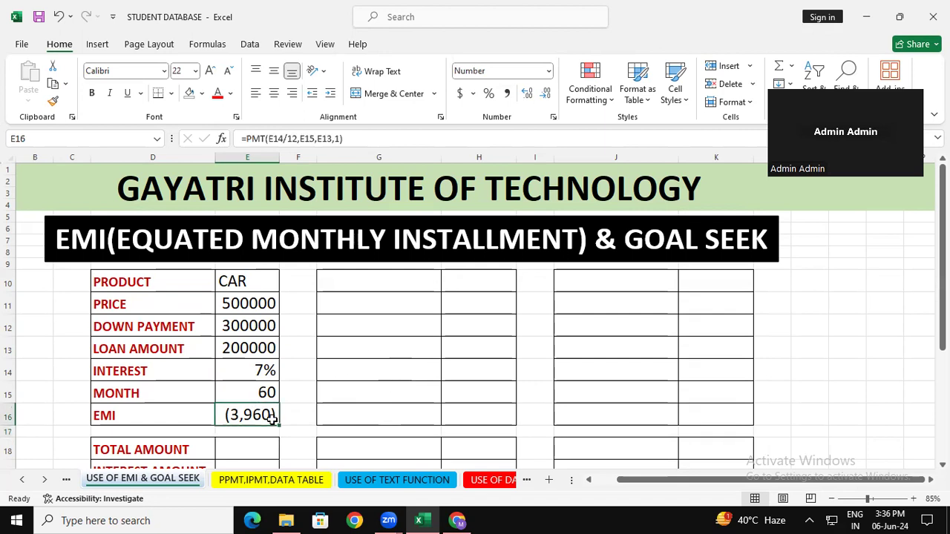
pyautogui.click(476, 418)
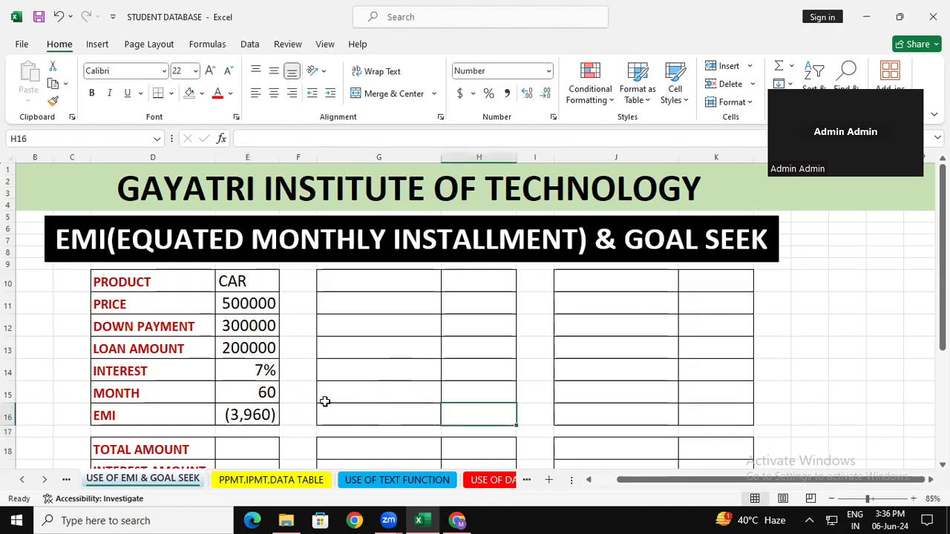
# Undo the earlier edits step by step to bring back the three filled-in car loan tables.
pyautogui.click(471, 393)
pyautogui.press('Left')
pyautogui.press('Left')
pyautogui.press('Left')
pyautogui.press('Down')
pyautogui.press('Delete')
pyautogui.press('Up')
pyautogui.press('Delete')
pyautogui.press('Up')
pyautogui.press('Delete')
pyautogui.press('Up')
pyautogui.press('Delete')
pyautogui.press('Up')
pyautogui.press('Delete')
pyautogui.hotkey('ctrl', 'z')
pyautogui.hotkey('ctrl', 'z')
pyautogui.hotkey('ctrl', 'z')
pyautogui.hotkey('ctrl', 'z')
pyautogui.hotkey('ctrl', 'z')
pyautogui.hotkey('ctrl', 'z')
pyautogui.hotkey('ctrl', 'z')
pyautogui.hotkey('ctrl', 'z')
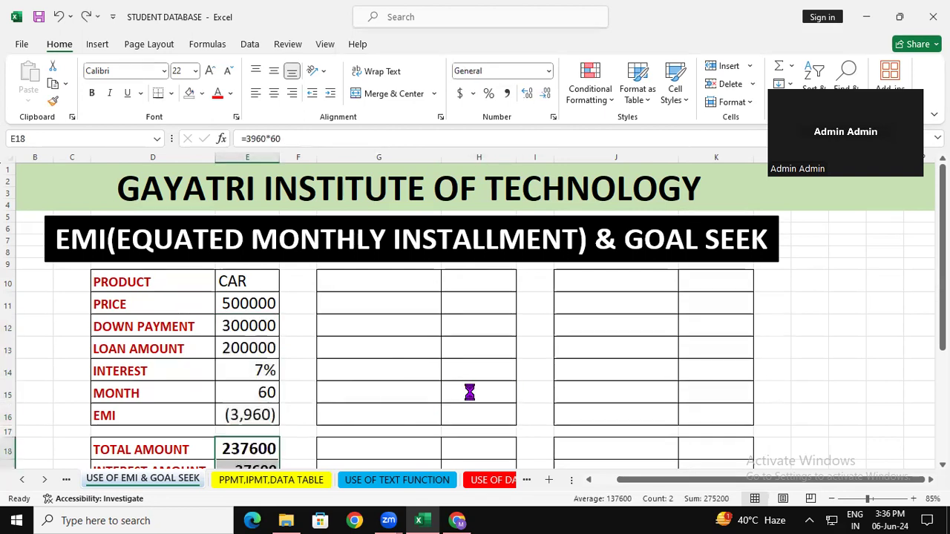
# Examine the EMI formulas in cells H16 and E16 of the filled-in loan tables.
pyautogui.click(475, 414)
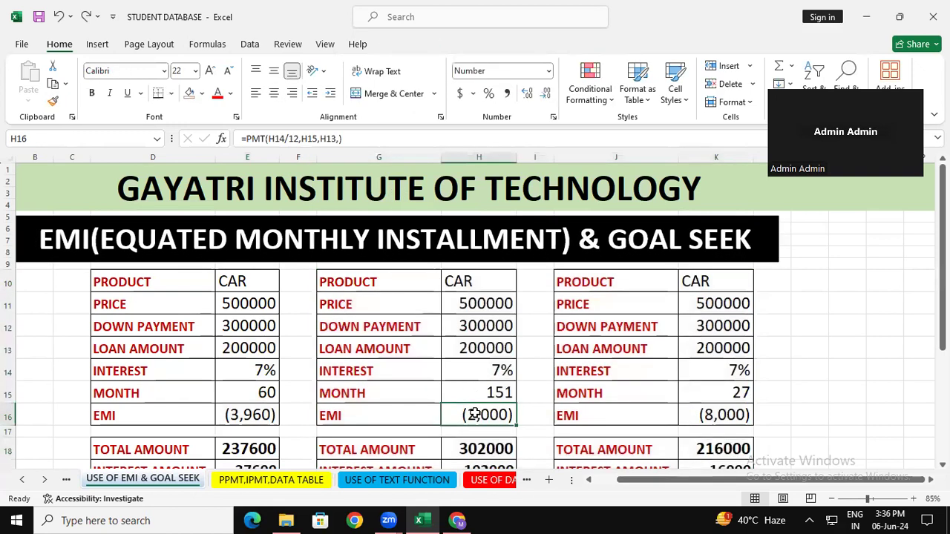
pyautogui.click(242, 417)
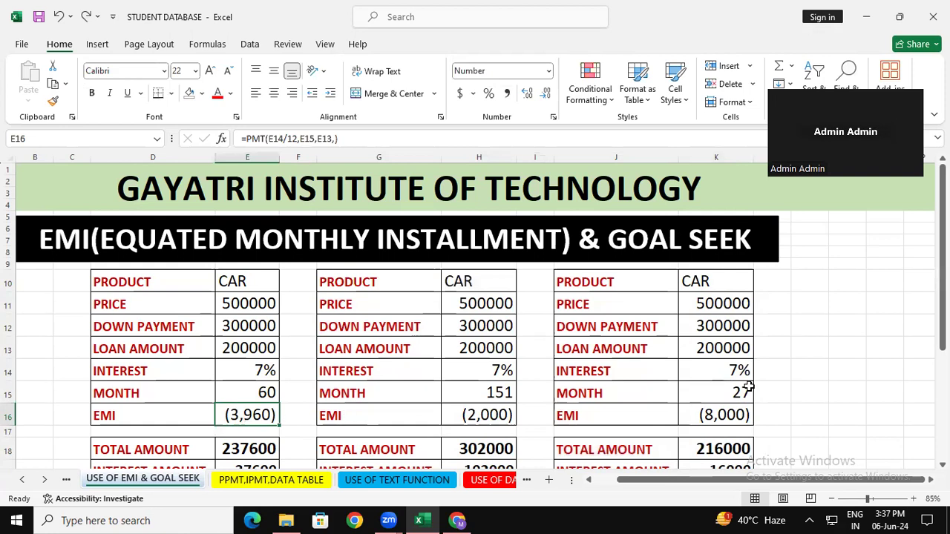
pyautogui.click(779, 384)
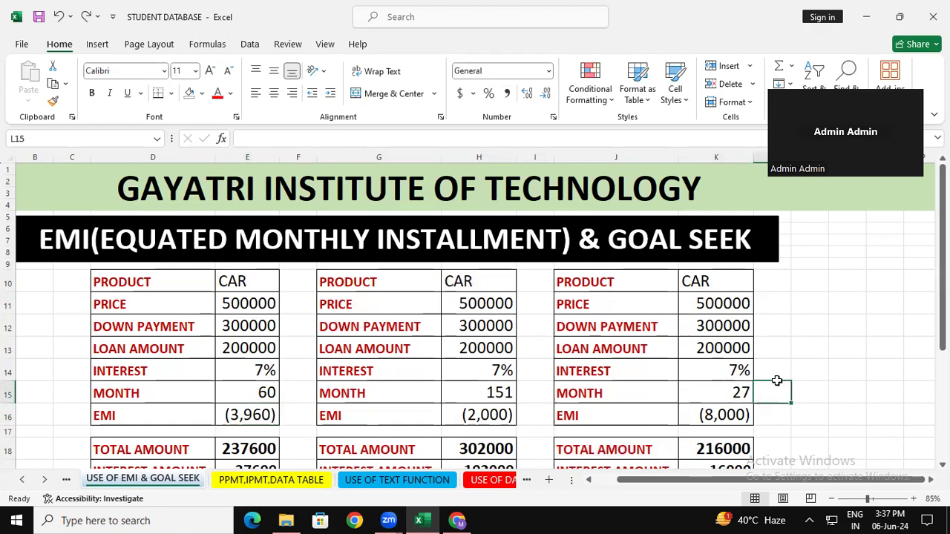
# Step through the undo and redo history to return to the single car loan table with its PMT formula in E16.
pyautogui.hotkey('ctrl', 'z')
pyautogui.hotkey('ctrl', 'z')
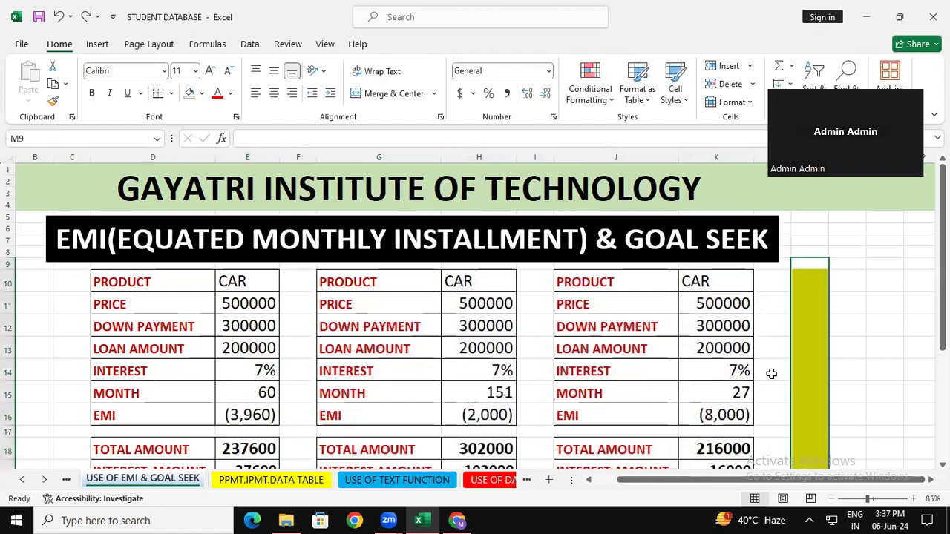
pyautogui.hotkey('ctrl', 'z')
pyautogui.hotkey('ctrl', 'z')
pyautogui.hotkey('ctrl', 'z')
pyautogui.hotkey('ctrl', 'z')
pyautogui.hotkey('ctrl', 'z')
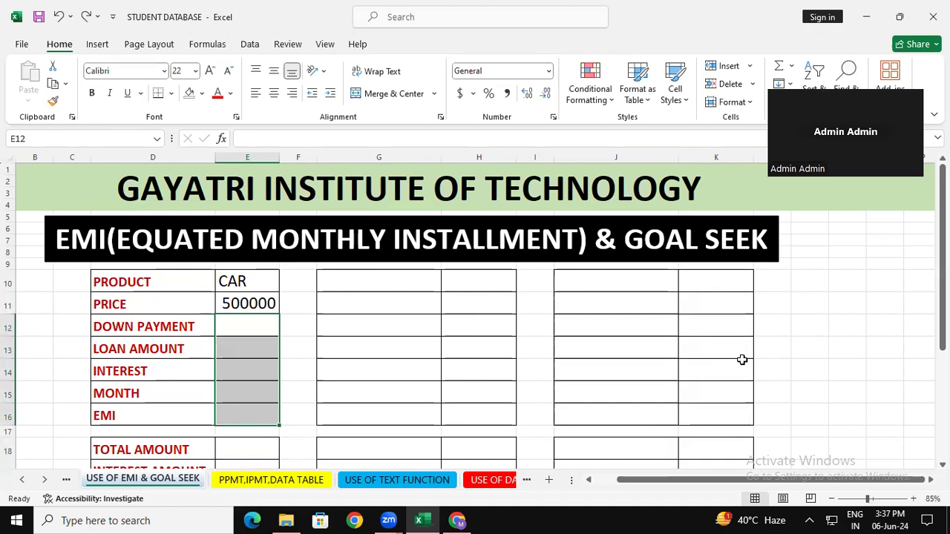
pyautogui.hotkey('ctrl', 'z')
pyautogui.hotkey('ctrl', 'y')
pyautogui.hotkey('ctrl', 'y')
pyautogui.hotkey('ctrl', 'y')
pyautogui.hotkey('ctrl', 'y')
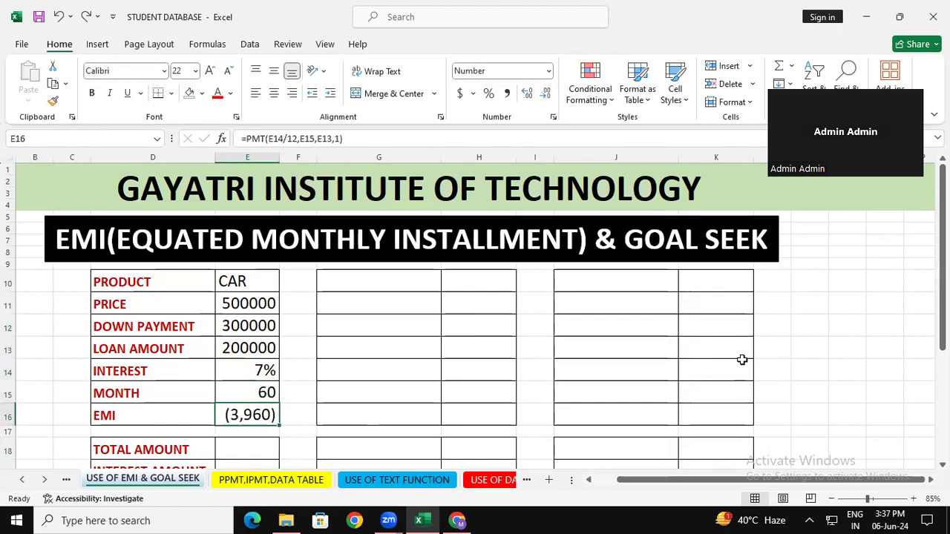
pyautogui.click(451, 379)
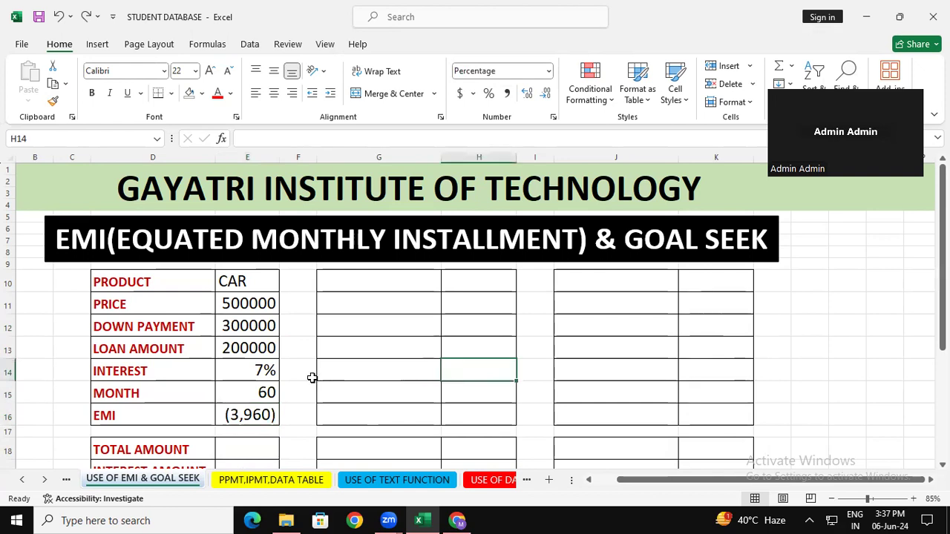
# Calculate the car loan's total amount in cell E18 by multiplying the EMI by the months with =3960*60.
pyautogui.click(269, 394)
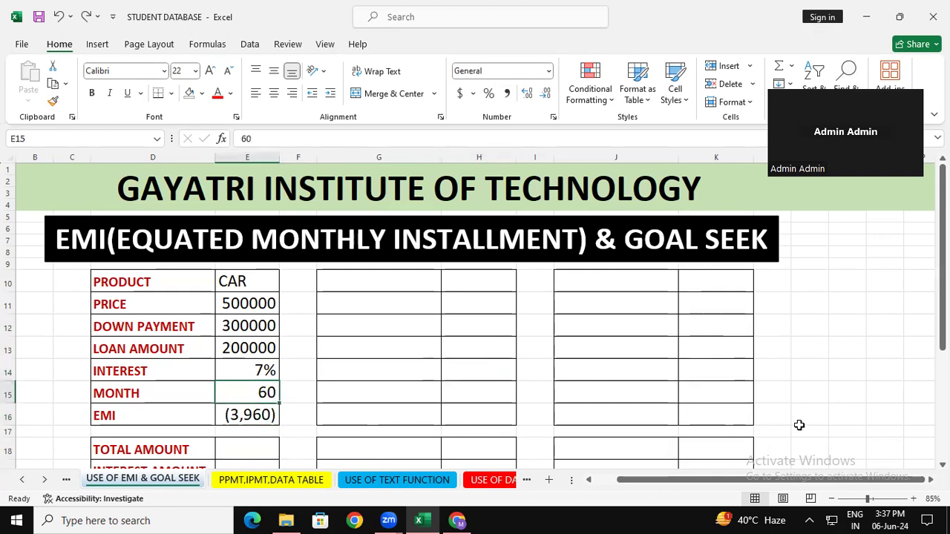
pyautogui.scroll(-1, 800, 426)
pyautogui.scroll(-1, 927, 443)
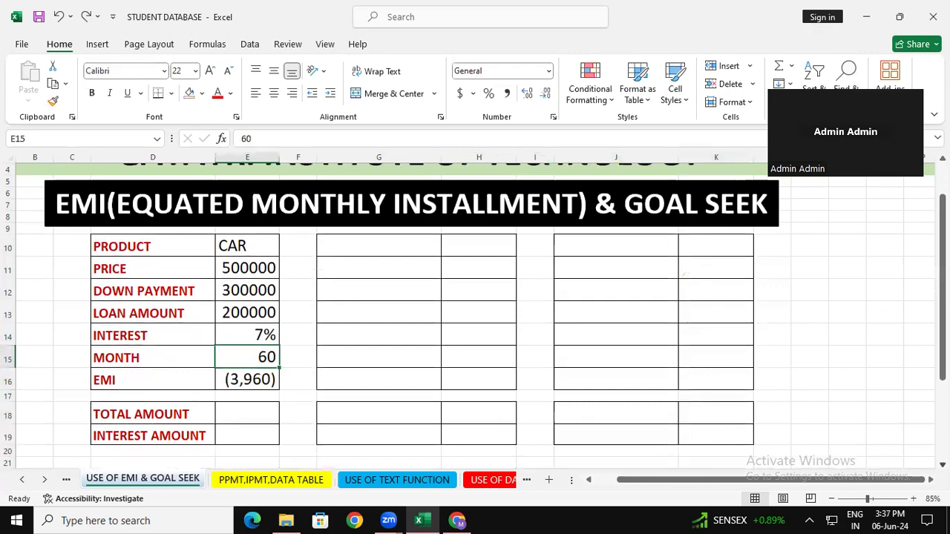
pyautogui.click(249, 394)
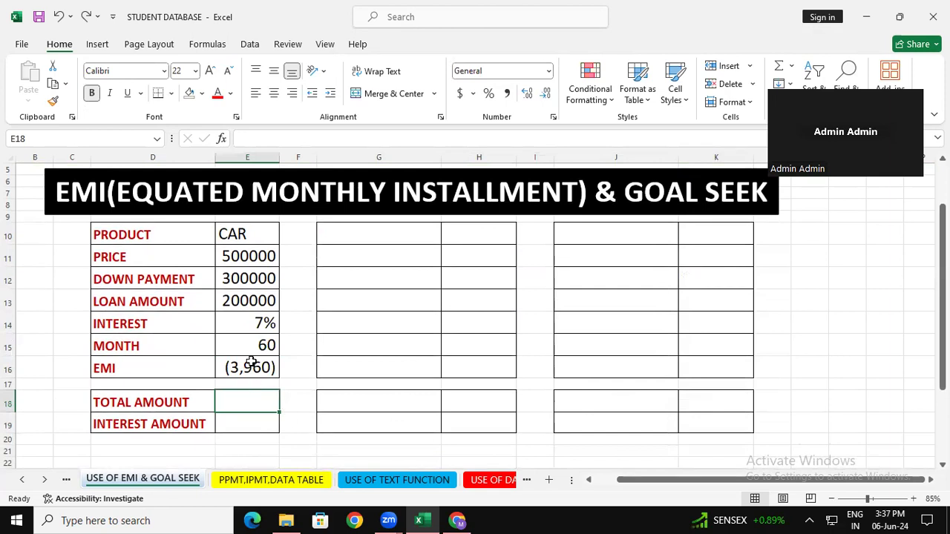
pyautogui.click(258, 371)
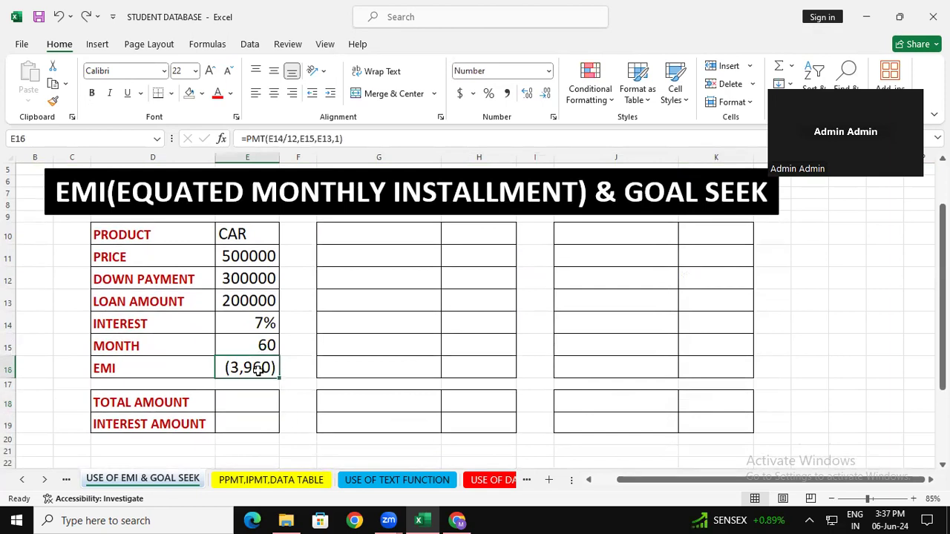
pyautogui.click(251, 344)
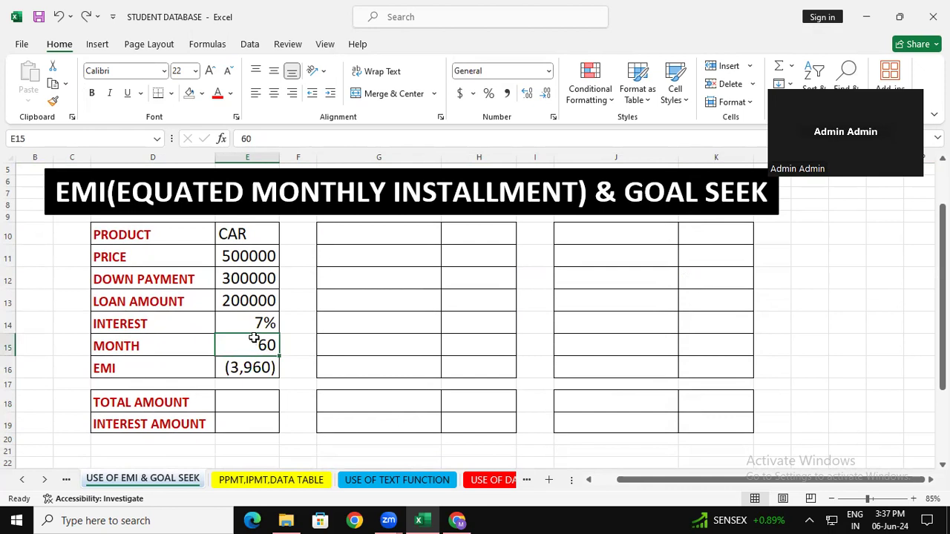
pyautogui.click(243, 400)
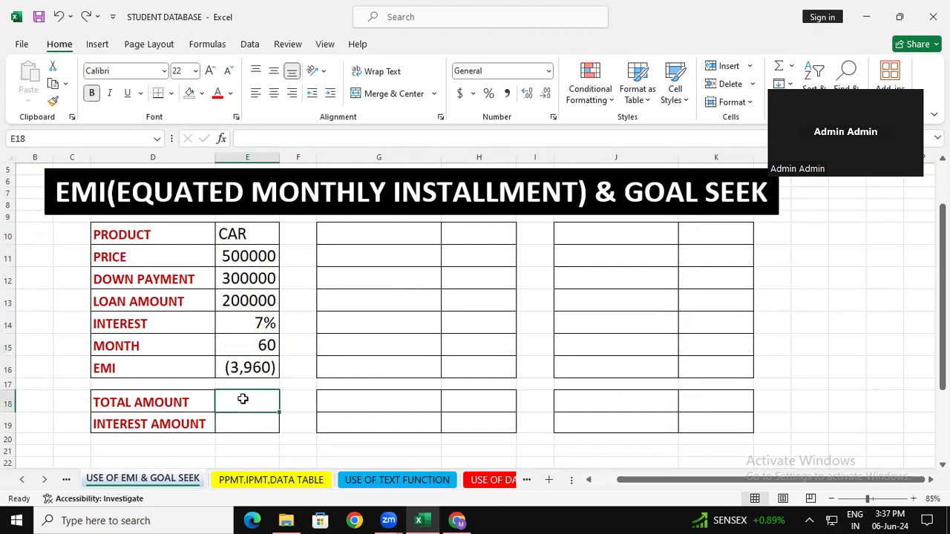
pyautogui.write('=')
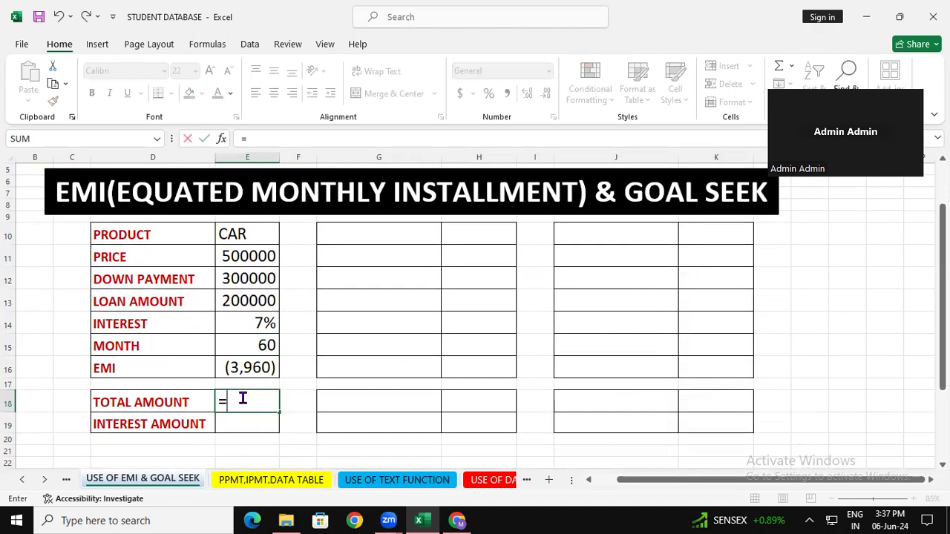
pyautogui.write('3960')
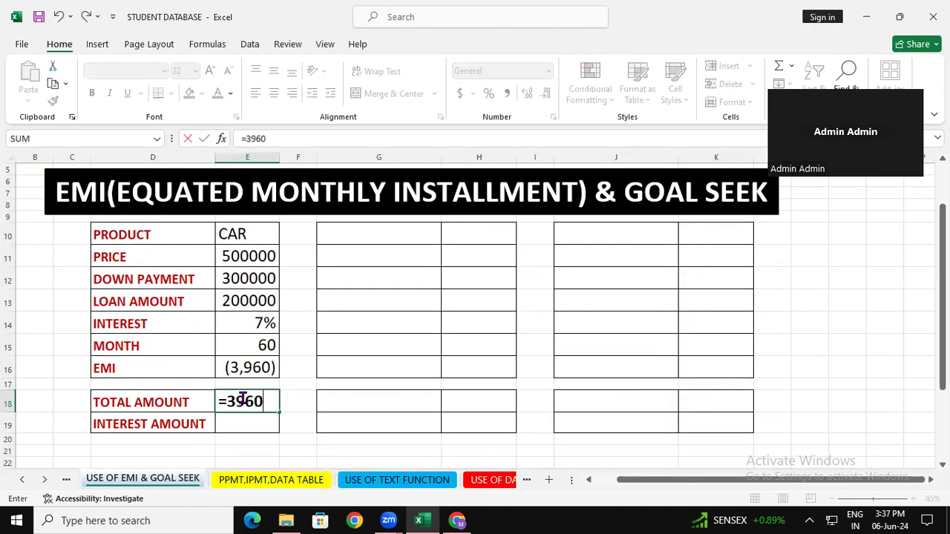
pyautogui.write('*60')
pyautogui.press('Return')
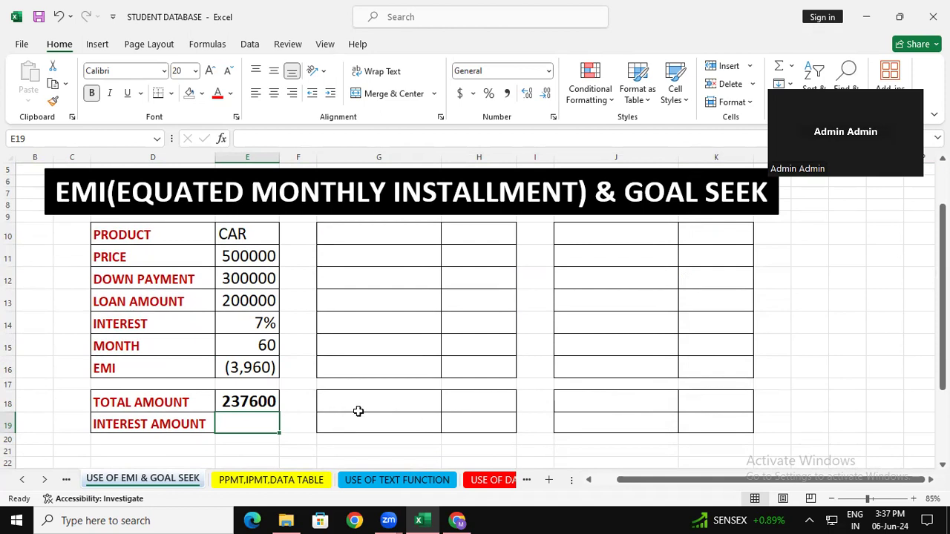
# Compare the loan amount in cell E13 with the total amount in cell E18.
pyautogui.click(265, 301)
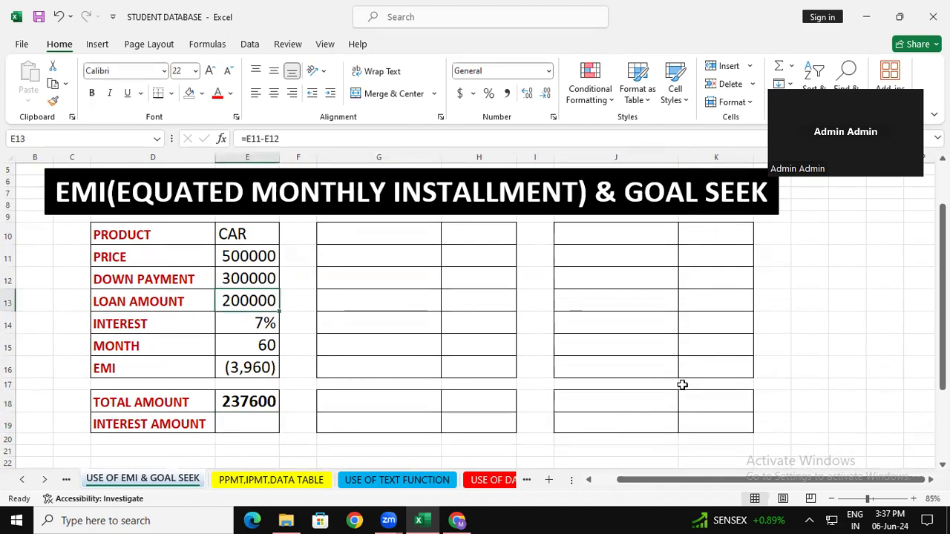
pyautogui.click(236, 401)
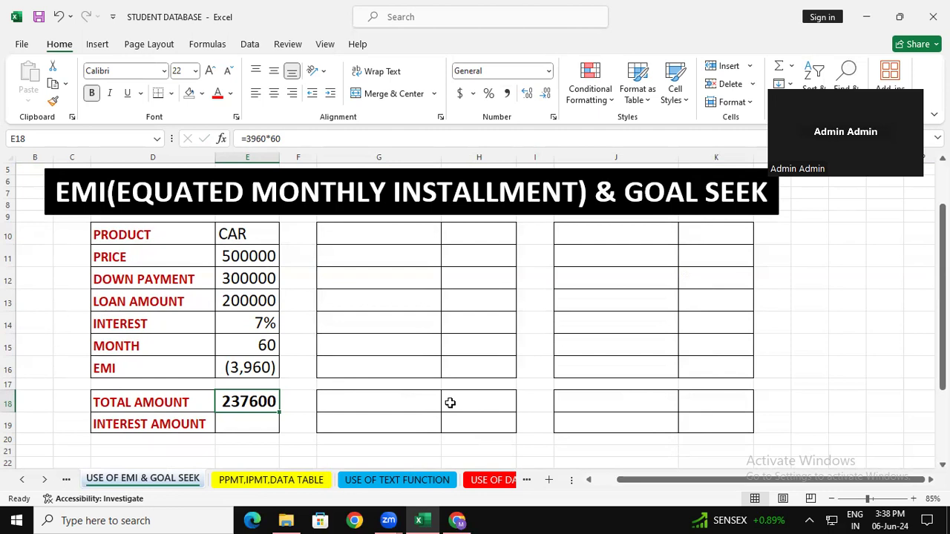
pyautogui.click(349, 394)
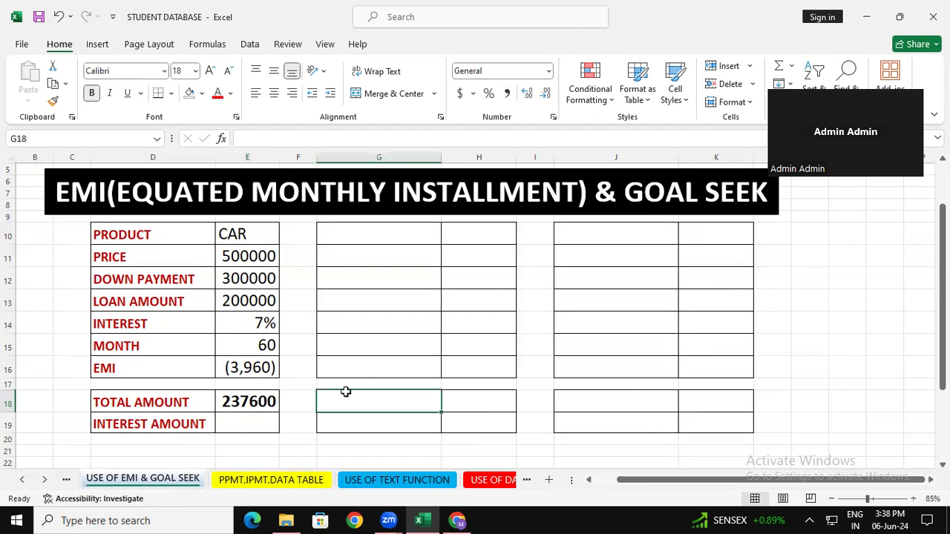
# Clear the total amount in cell E18 and recalculate it from the EMI and months with =3960*60.
pyautogui.click(259, 327)
pyautogui.click(250, 341)
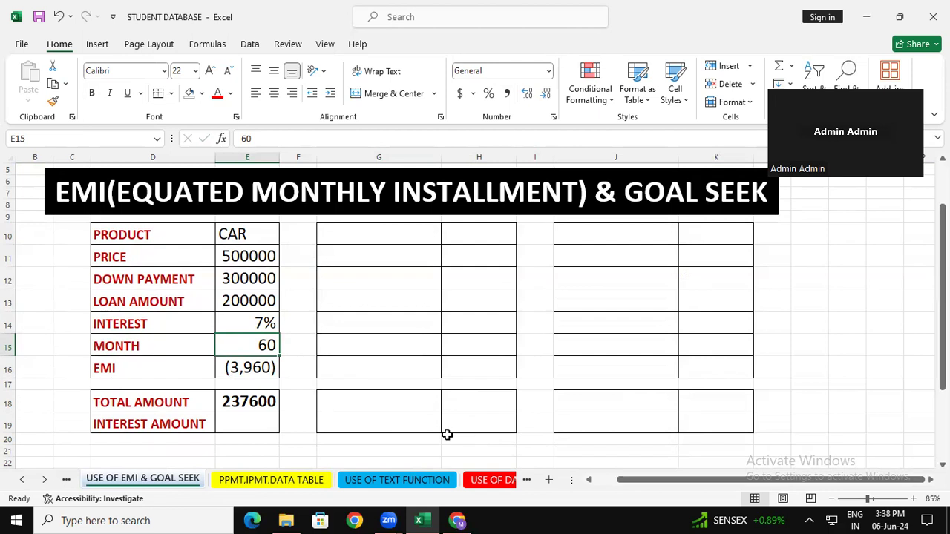
pyautogui.click(272, 405)
pyautogui.press('Delete')
pyautogui.click(432, 420)
pyautogui.click(244, 400)
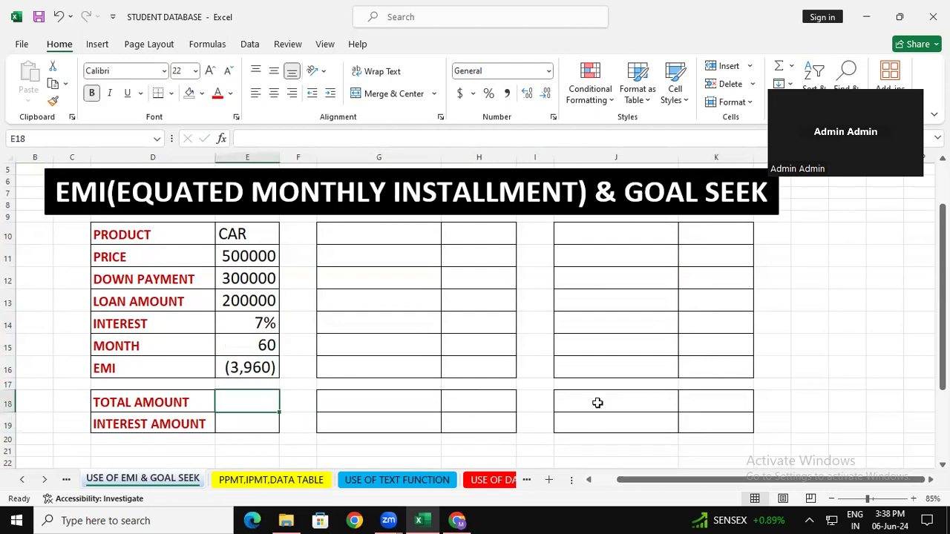
pyautogui.write('=')
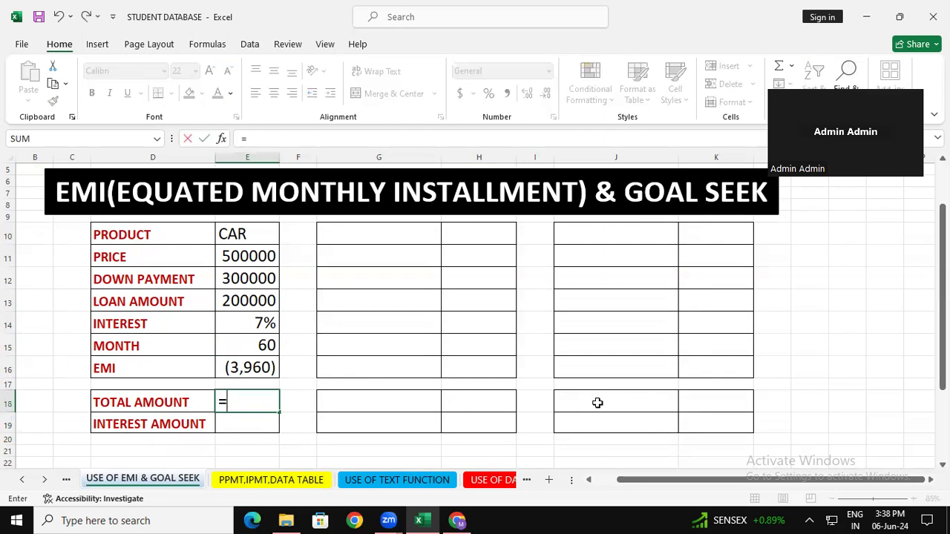
pyautogui.write('3960')
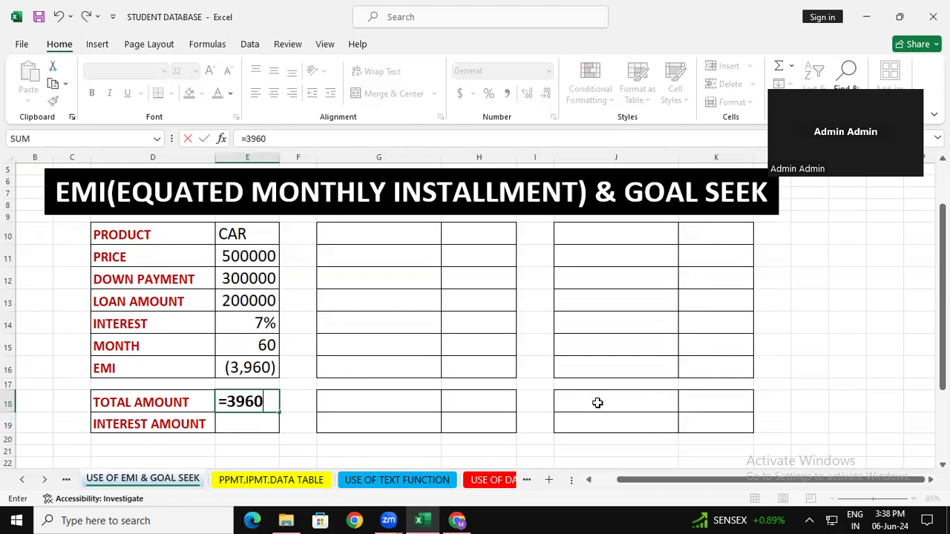
pyautogui.write('*60')
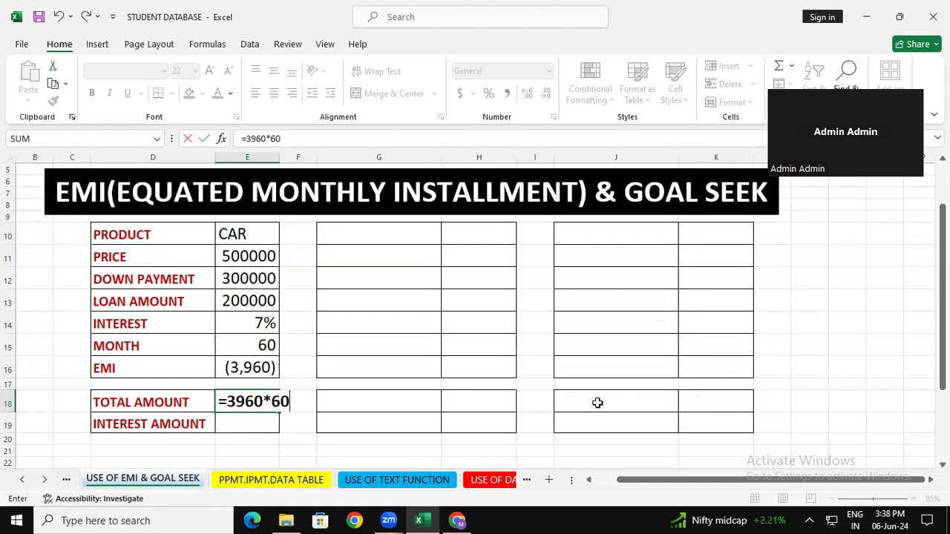
pyautogui.press('Return')
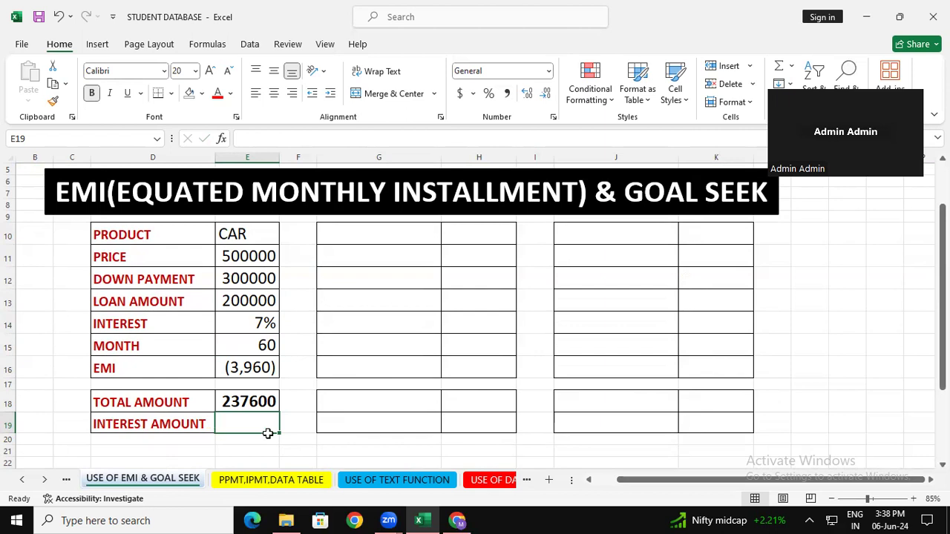
# Enter 37600 as the car loan's interest amount in cell E19.
pyautogui.write('37600')
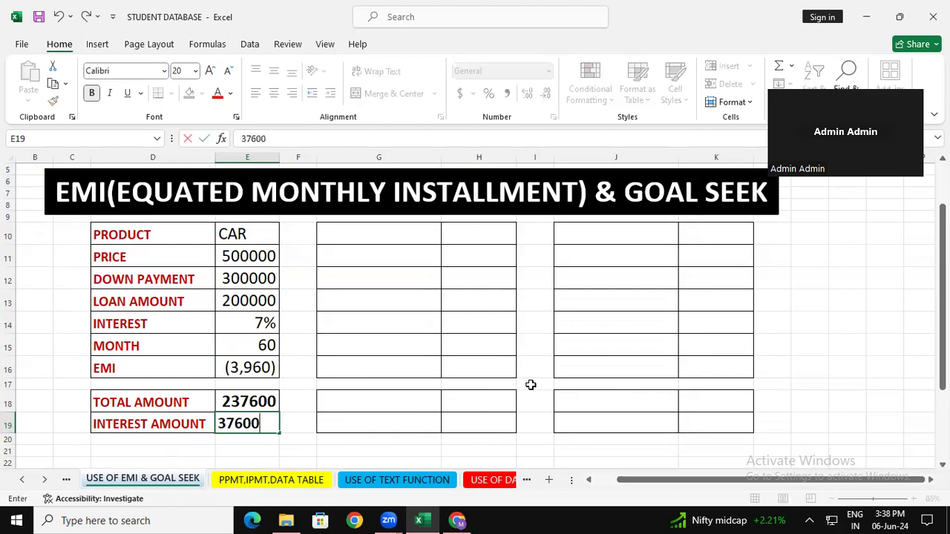
pyautogui.click(531, 384)
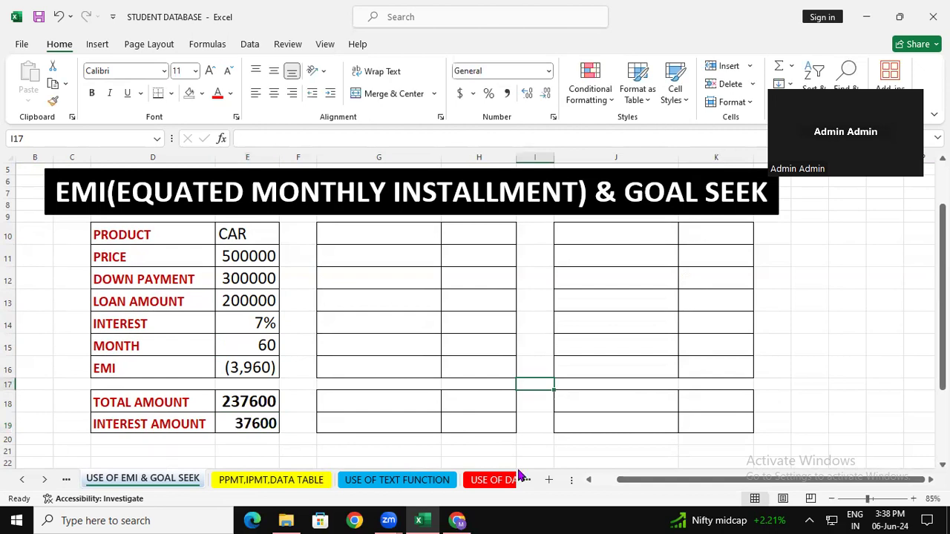
pyautogui.moveTo(529, 330); pyautogui.dragTo(529, 346)
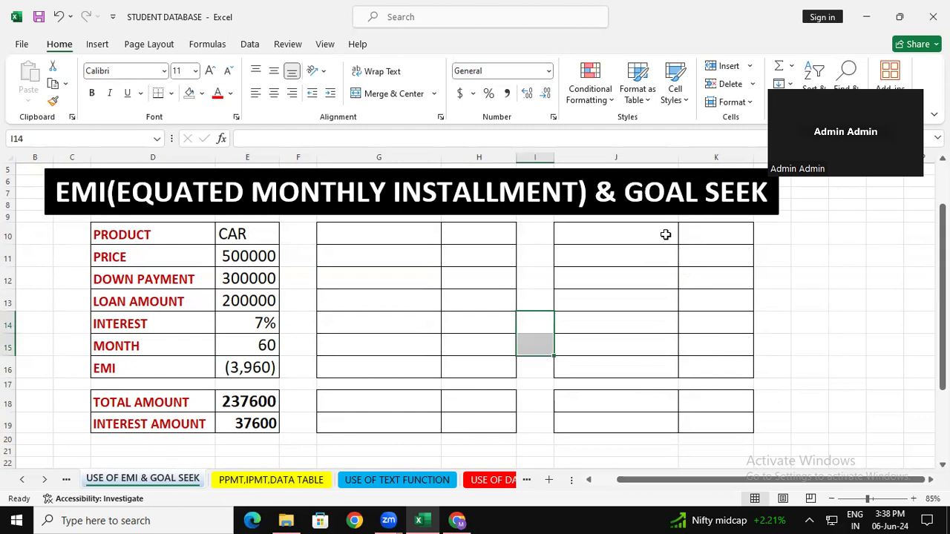
# Examine the car loan's EMI formula in cell E16 and its interest amount in cell E19.
pyautogui.click(418, 329)
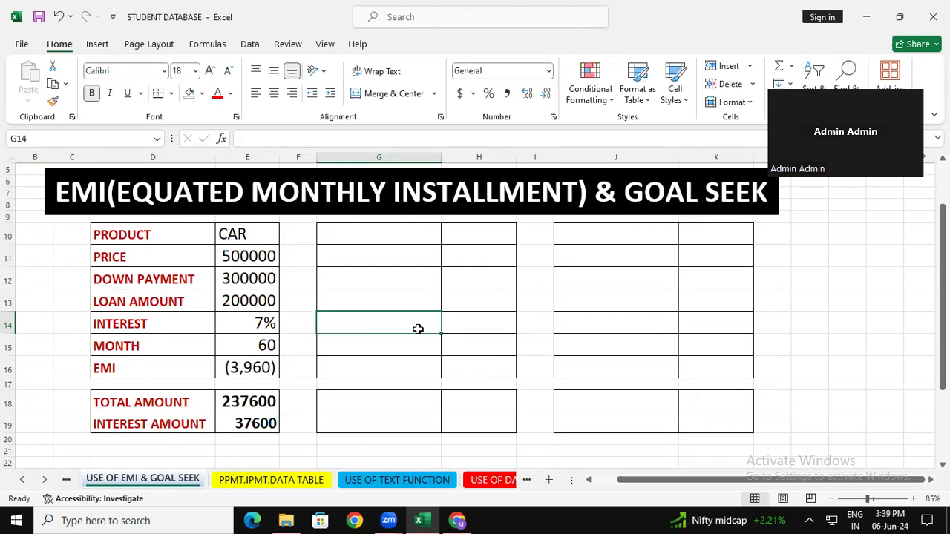
pyautogui.click(403, 363)
pyautogui.click(241, 367)
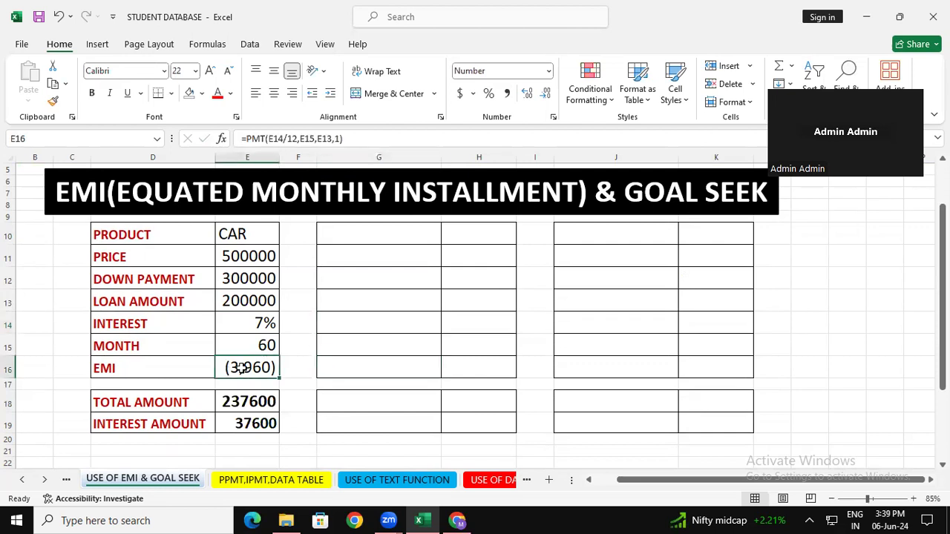
pyautogui.click(495, 343)
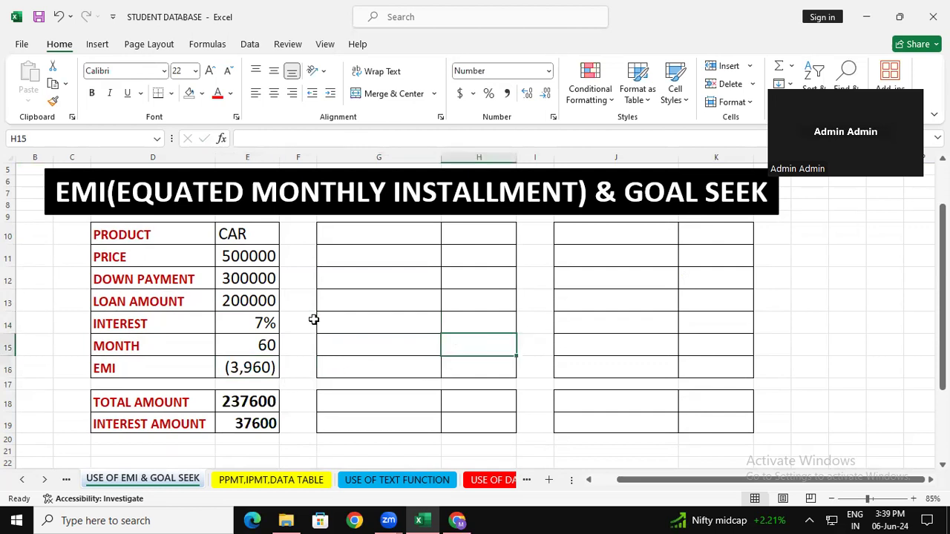
pyautogui.click(456, 327)
pyautogui.click(250, 416)
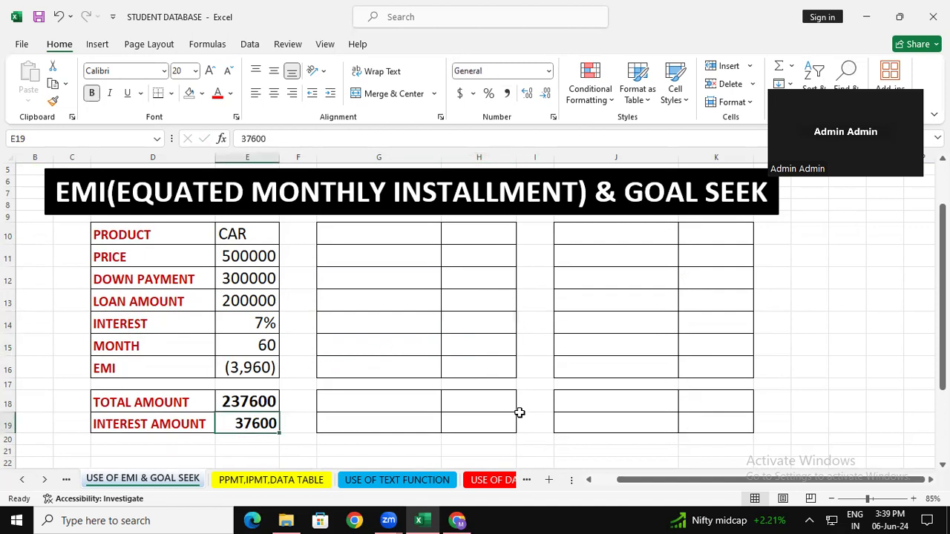
pyautogui.click(645, 378)
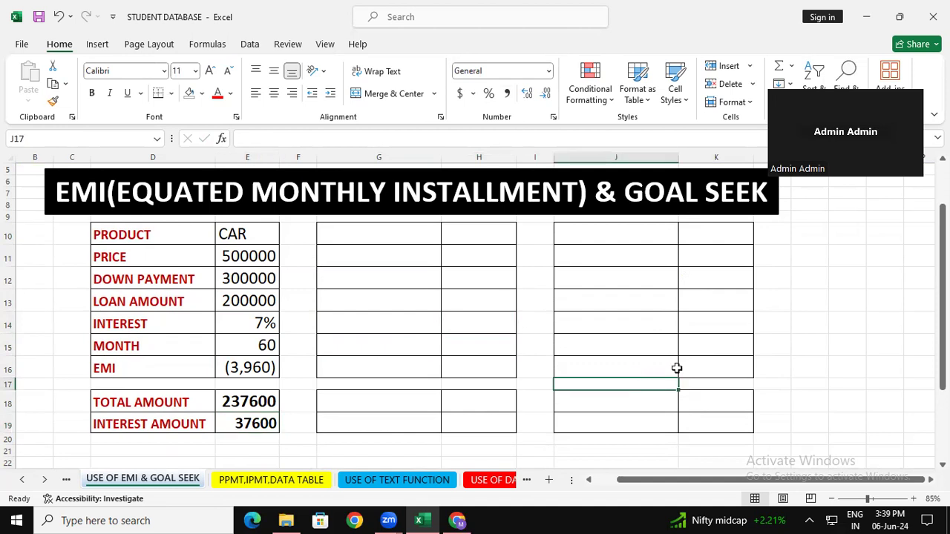
pyautogui.click(507, 336)
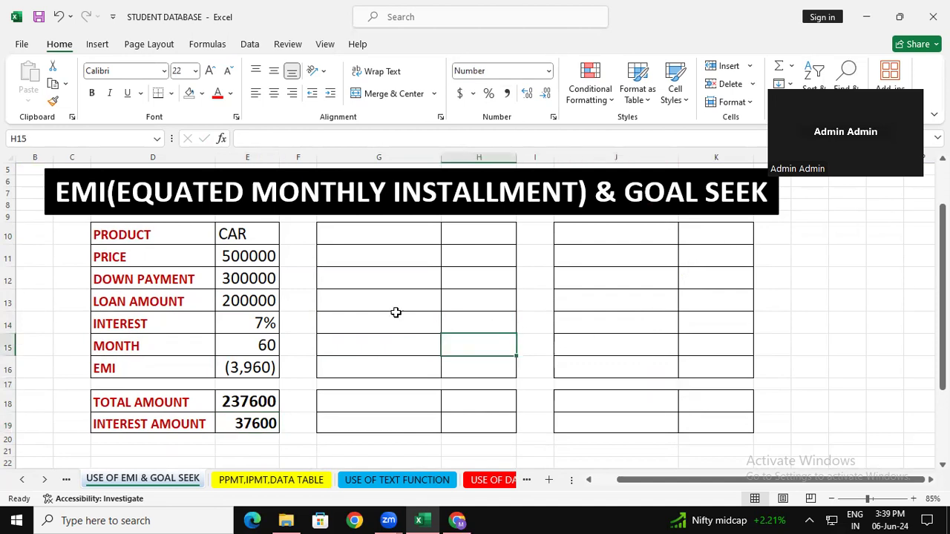
# Copy the car loan table in D10:E16 into the empty table starting at cell G10.
pyautogui.moveTo(133, 233); pyautogui.dragTo(252, 360)
pyautogui.hotkey('ctrl', 'c')
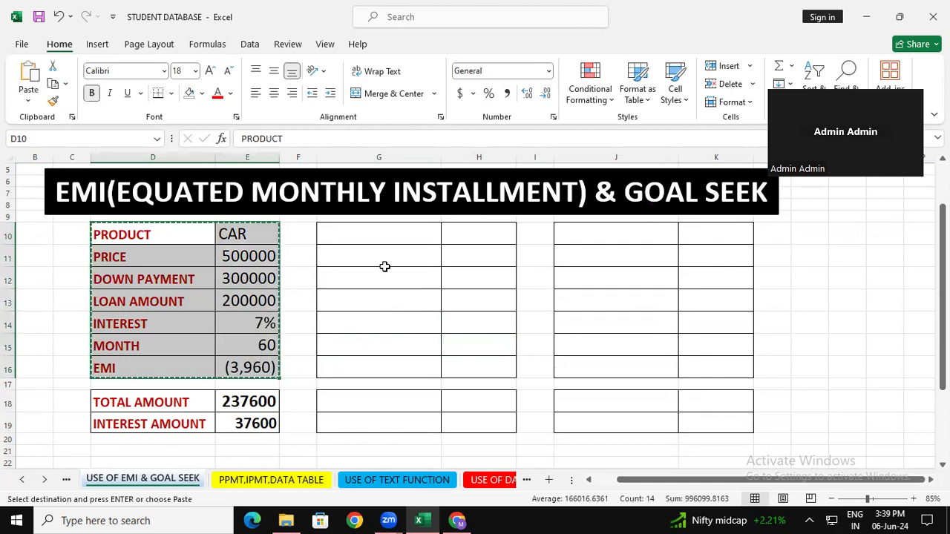
pyautogui.click(389, 235)
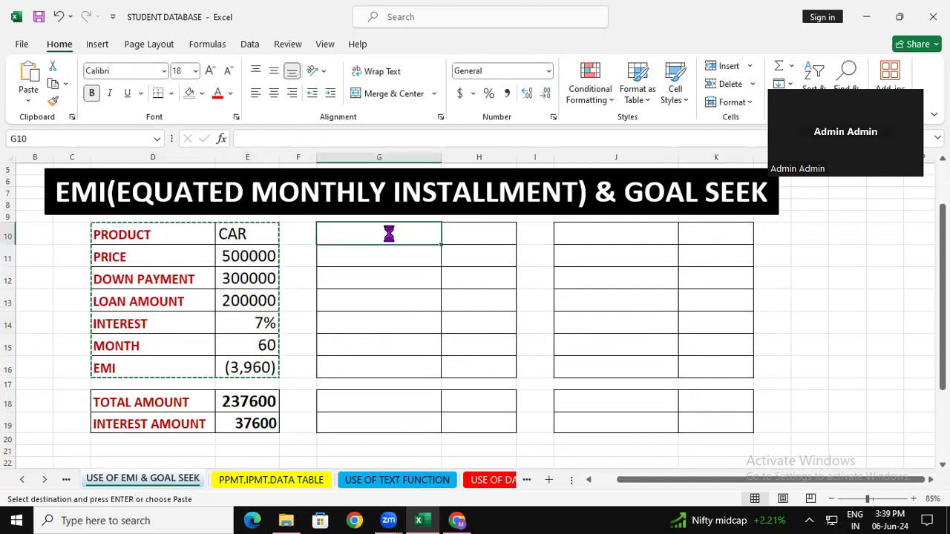
pyautogui.hotkey('ctrl', 'v')
# Copy the TOTAL AMOUNT and INTEREST AMOUNT labels from D18:D19 to the second table at cell G18.
pyautogui.moveTo(140, 400); pyautogui.dragTo(149, 421)
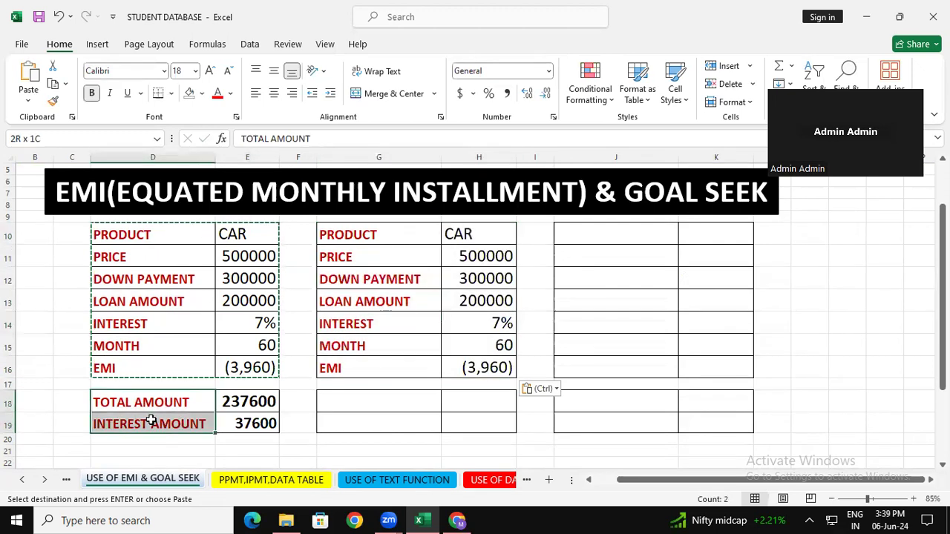
pyautogui.hotkey('ctrl', 'c')
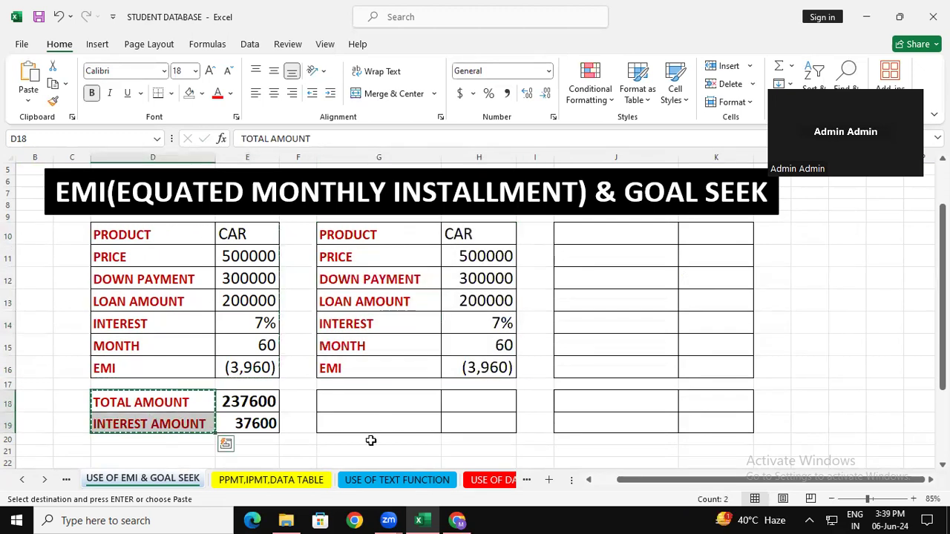
pyautogui.click(376, 401)
pyautogui.hotkey('ctrl', 'v')
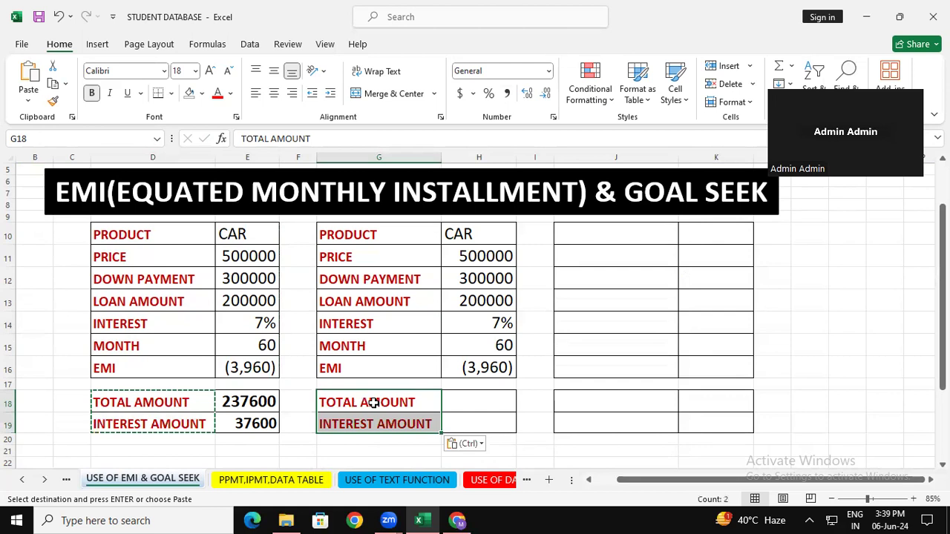
pyautogui.click(723, 370)
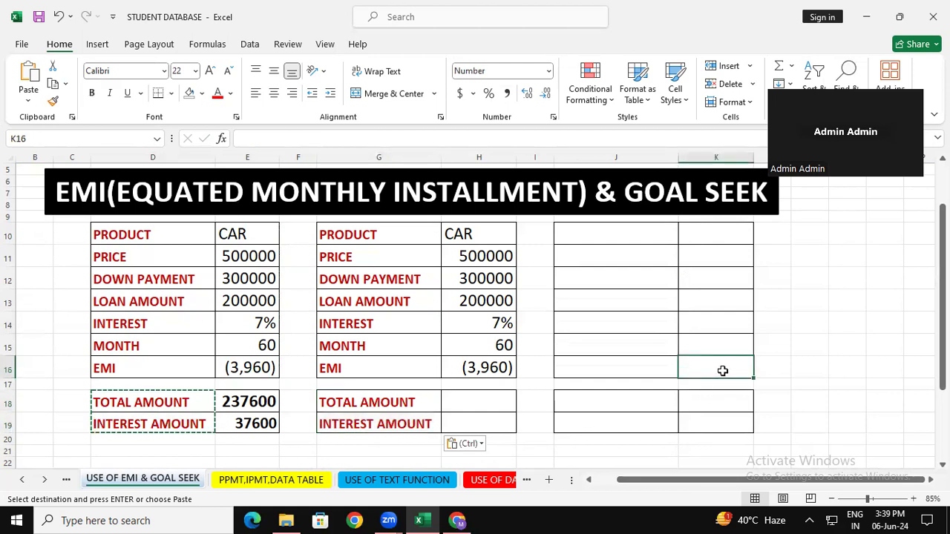
# Use Goal Seek to set the EMI in cell H16 to (2000) by changing the months in cell H15, and keep the solution.
pyautogui.click(472, 366)
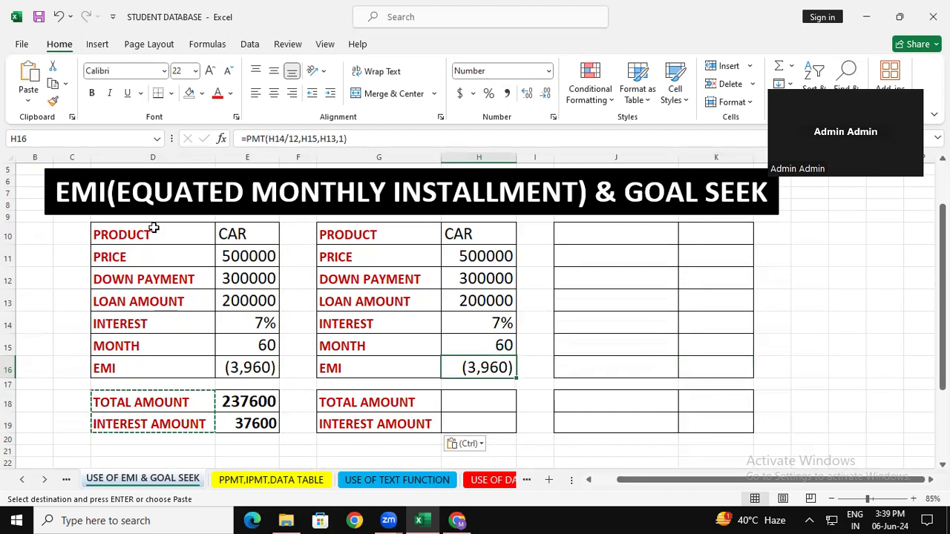
pyautogui.click(247, 45)
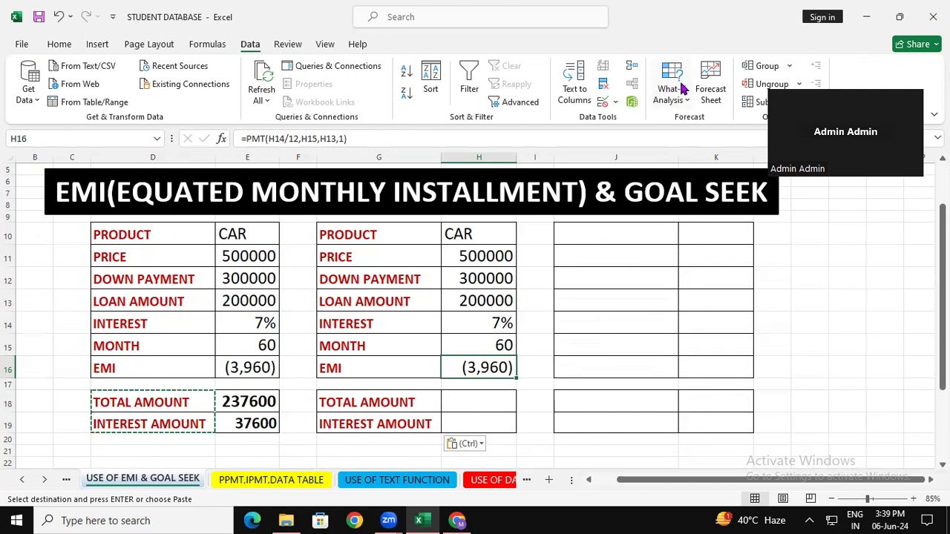
pyautogui.click(672, 93)
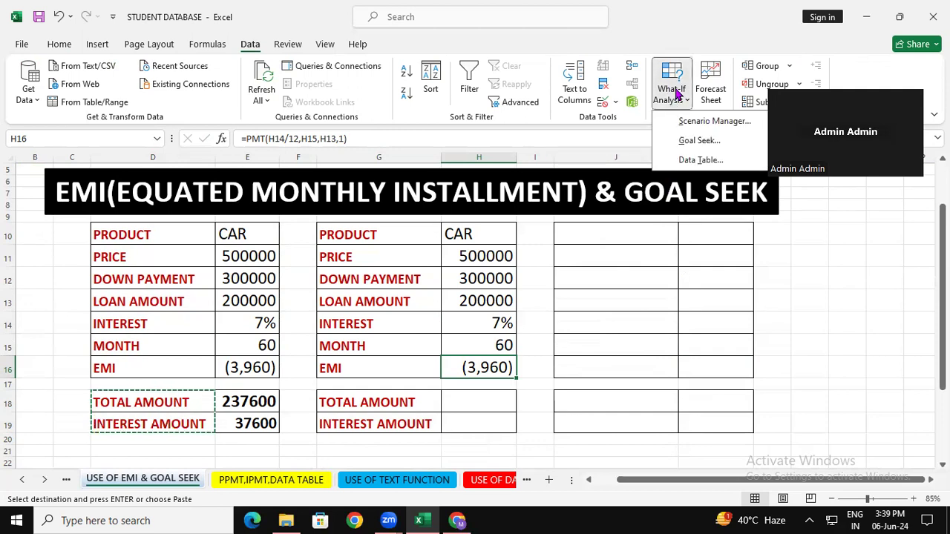
pyautogui.click(711, 142)
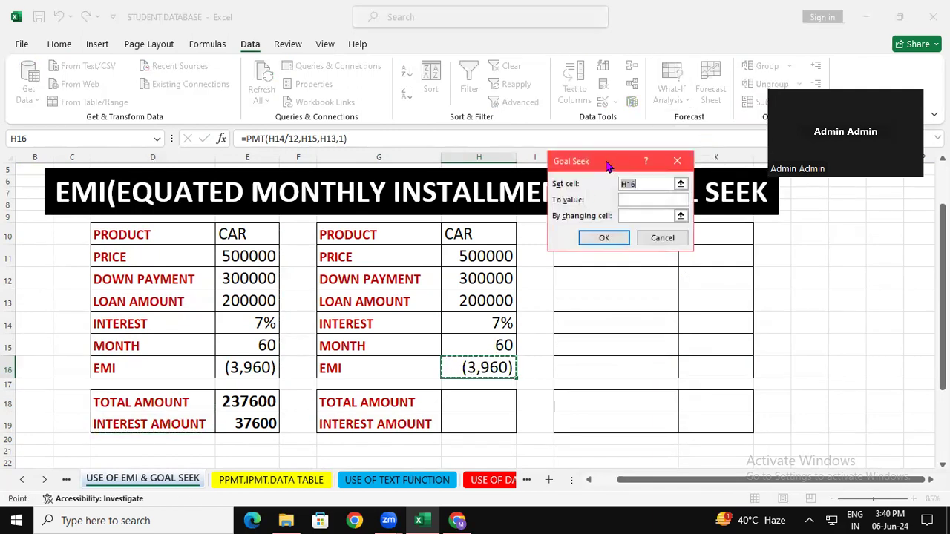
pyautogui.moveTo(606, 165); pyautogui.dragTo(170, 256)
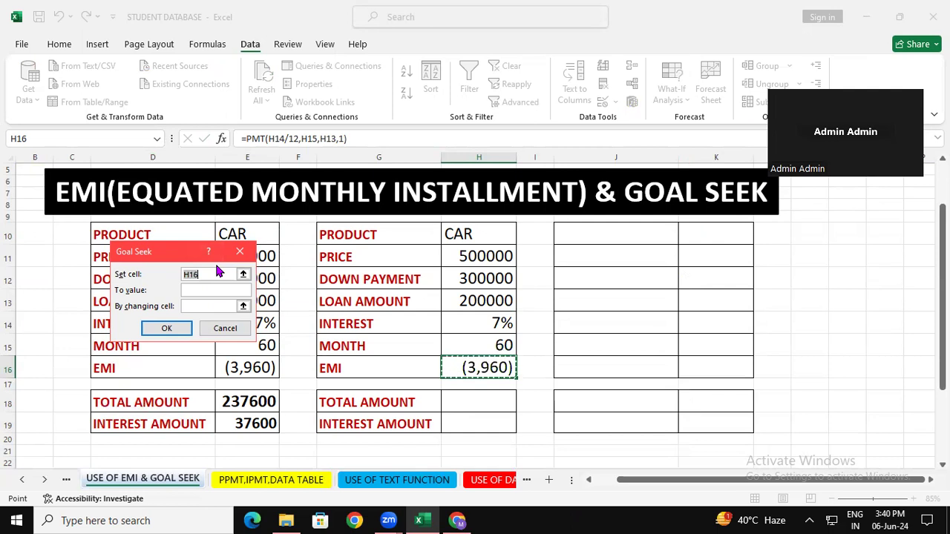
pyautogui.click(209, 274)
pyautogui.click(199, 290)
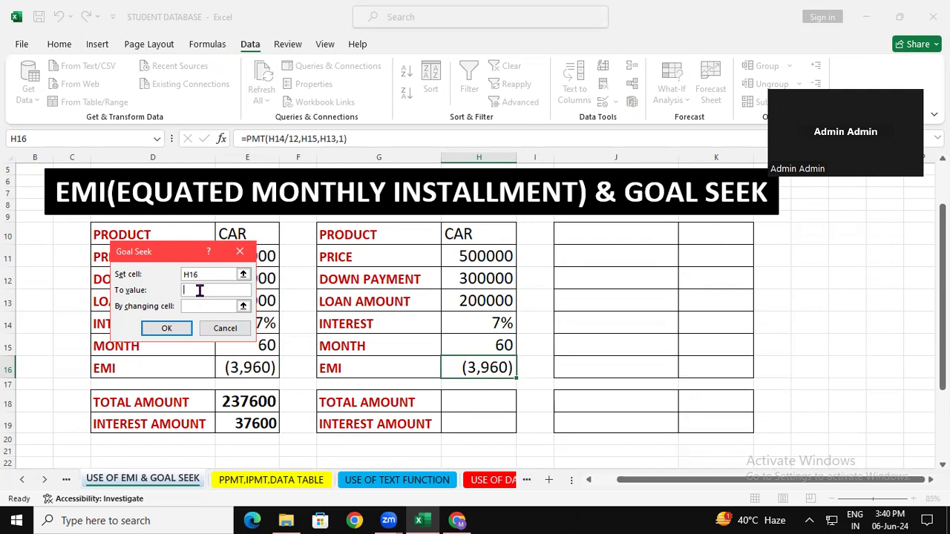
pyautogui.write('(2000)')
pyautogui.click(216, 305)
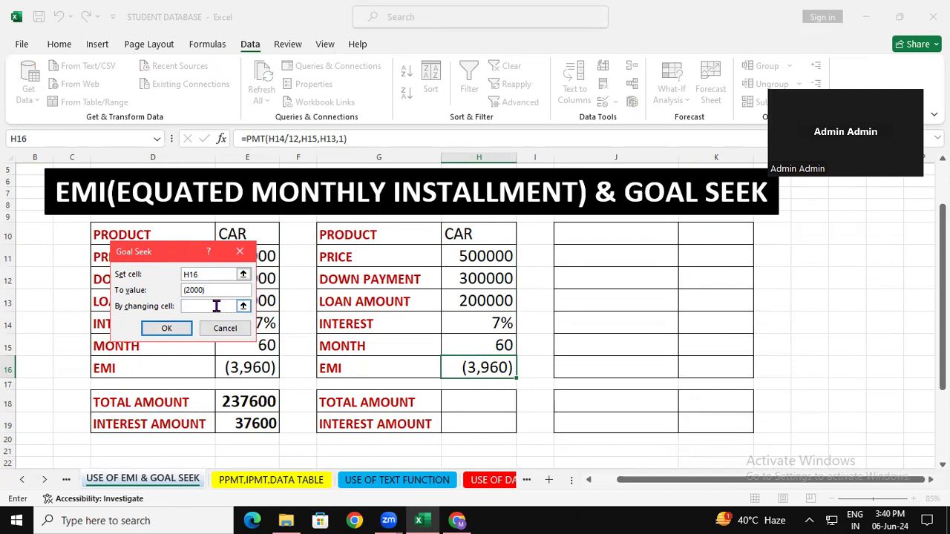
pyautogui.click(465, 345)
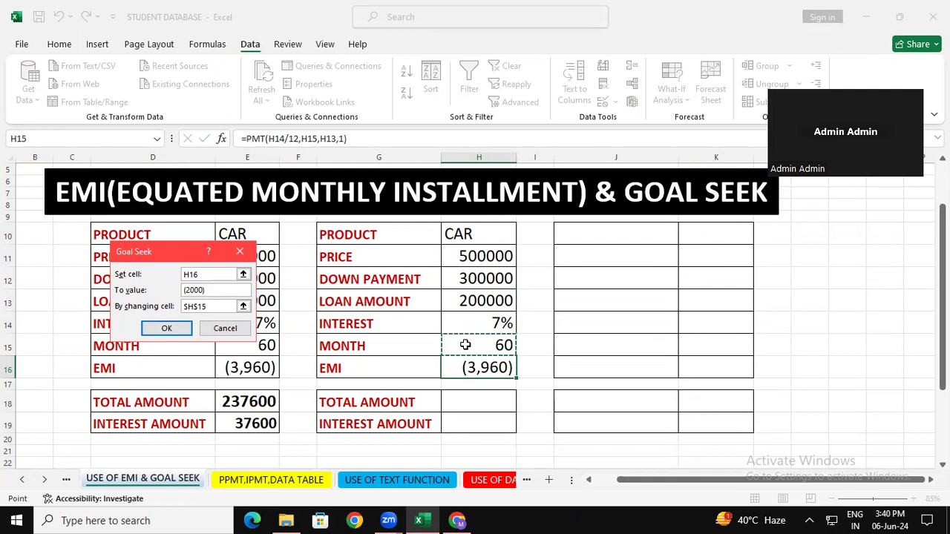
pyautogui.click(158, 331)
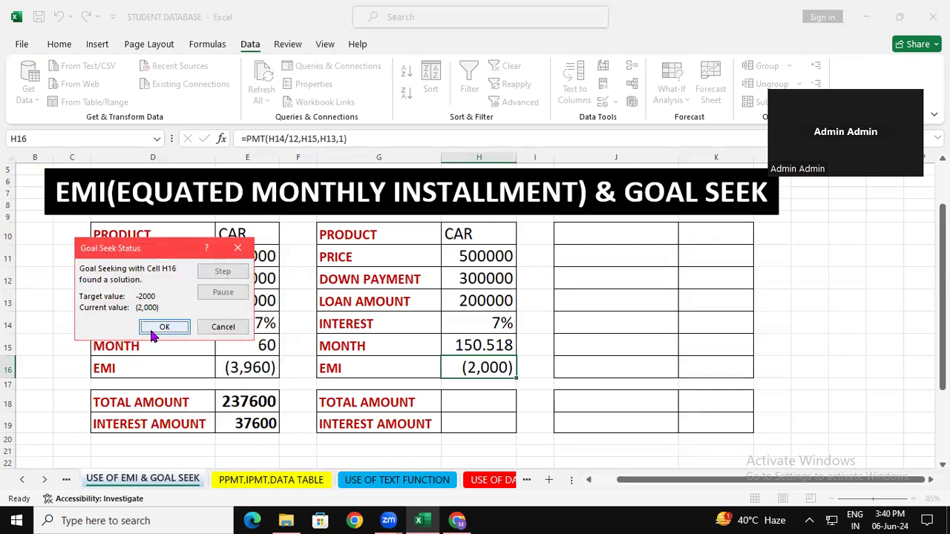
pyautogui.click(153, 333)
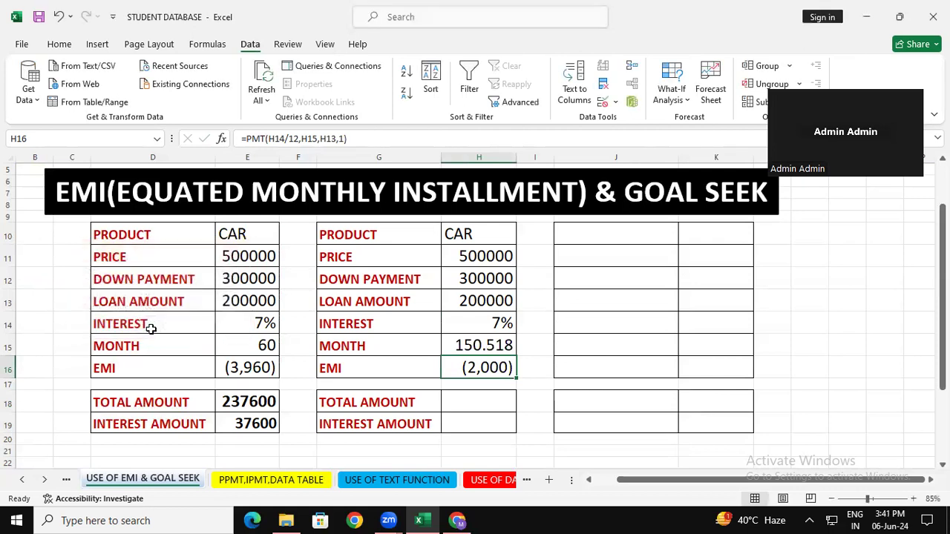
# Display the second table's month value in cell H15 as a whole number without decimal places.
pyautogui.click(559, 400)
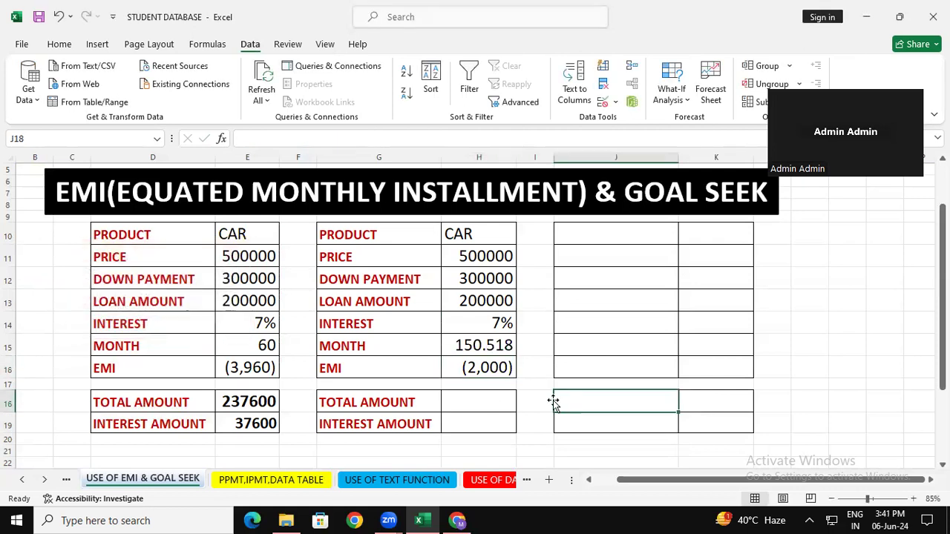
pyautogui.click(484, 343)
pyautogui.click(64, 45)
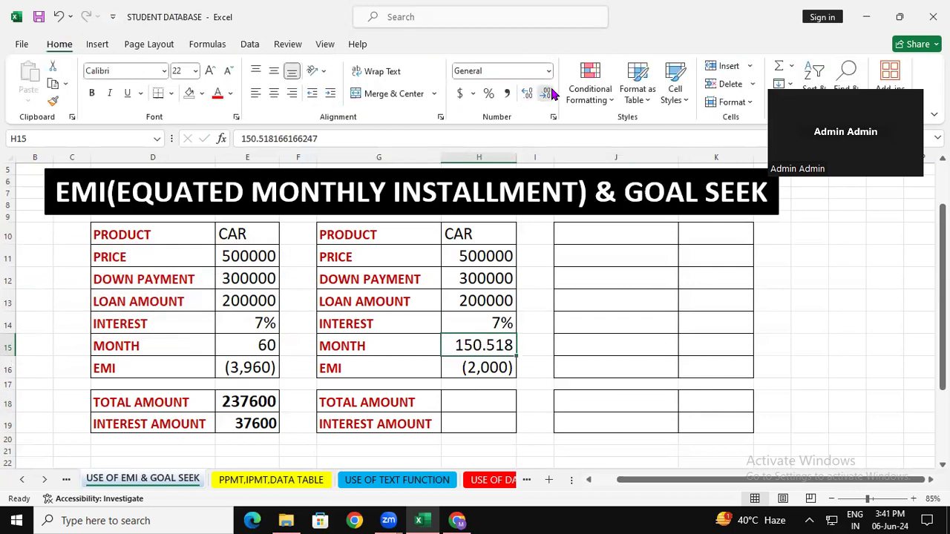
pyautogui.click(546, 93)
pyautogui.click(546, 93)
pyautogui.click(547, 93)
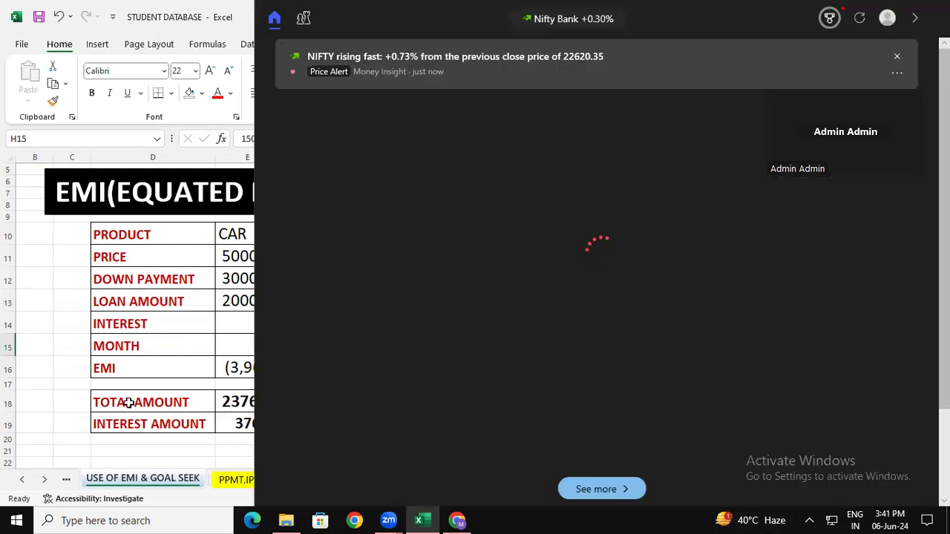
pyautogui.click(135, 359)
pyautogui.click(650, 382)
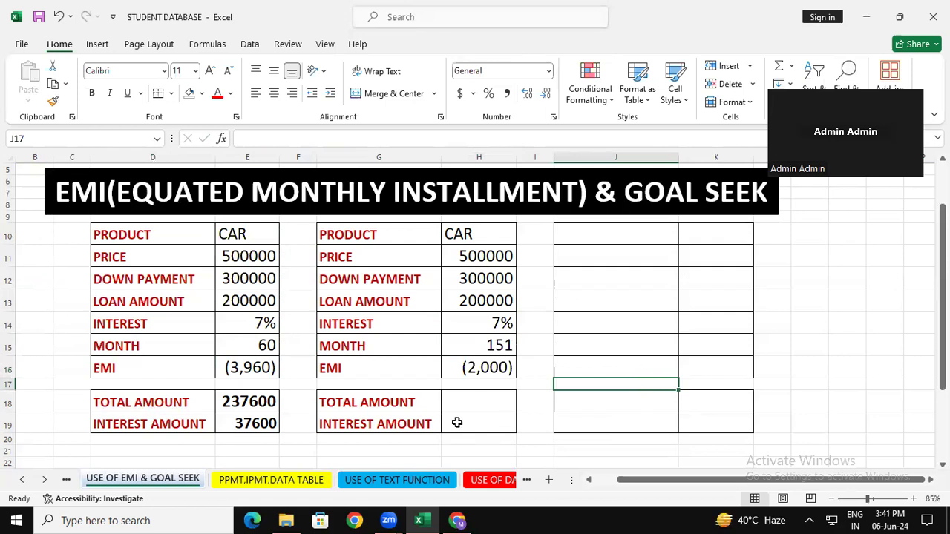
# Calculate the second table's total amount in cell H18 with the formula =2000*151.
pyautogui.click(475, 405)
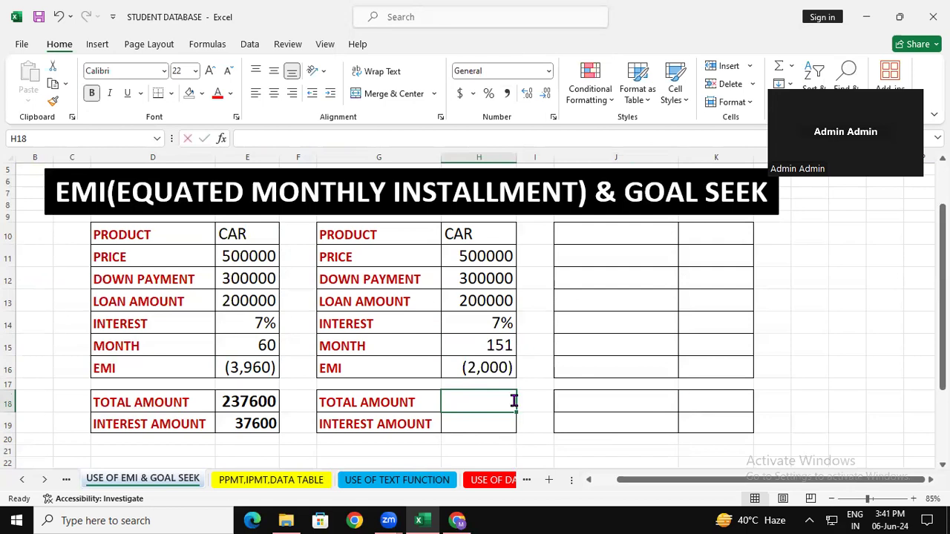
pyautogui.write('=200')
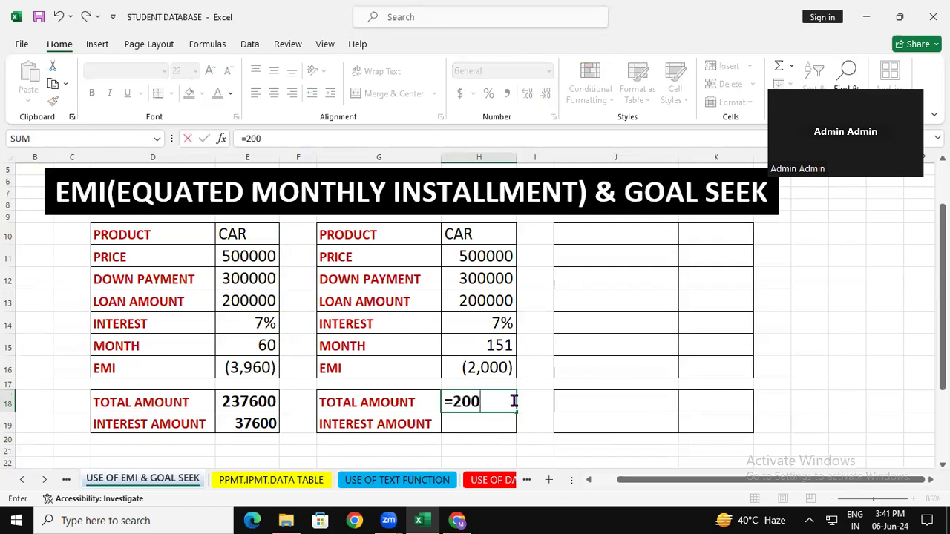
pyautogui.write('0*151')
pyautogui.press('Return')
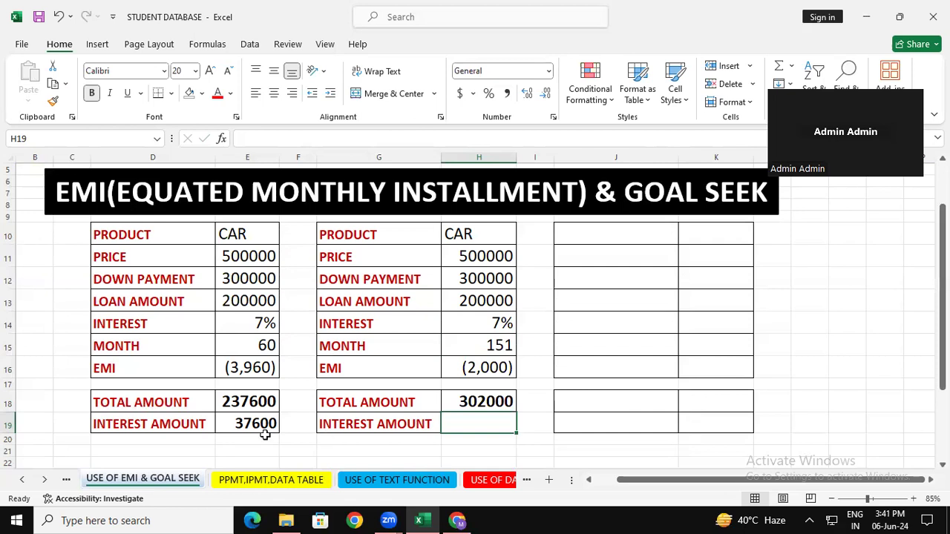
# Enter 102000 as the second table's interest amount in cell H19.
pyautogui.click(252, 399)
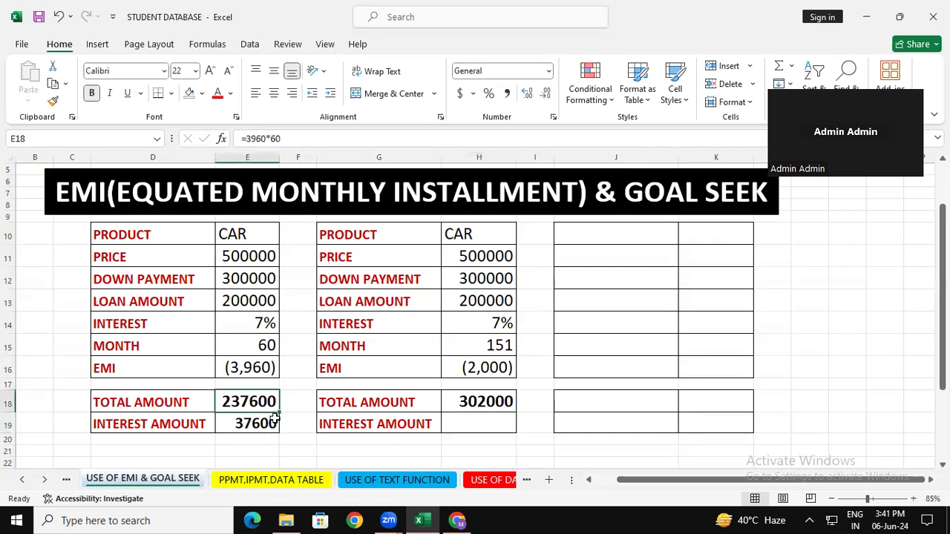
pyautogui.click(467, 424)
pyautogui.write('102000')
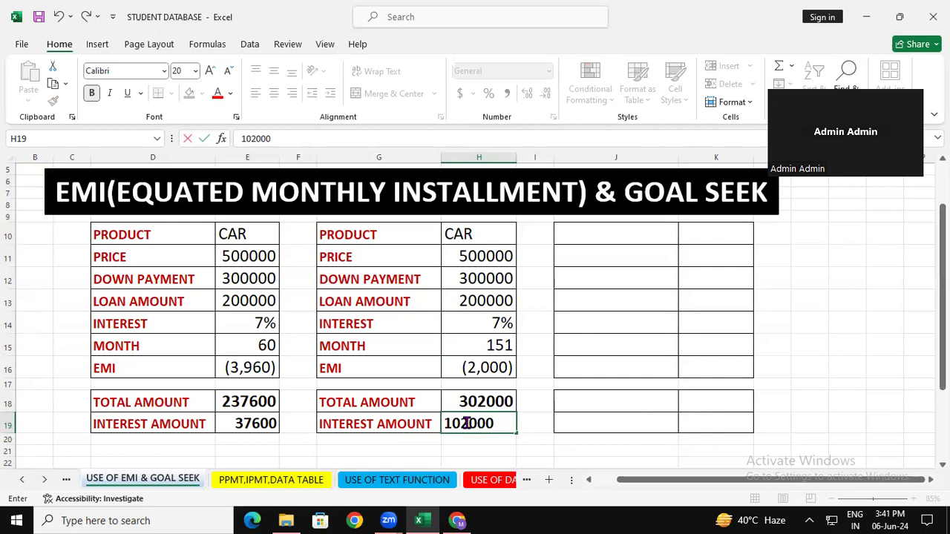
pyautogui.click(831, 342)
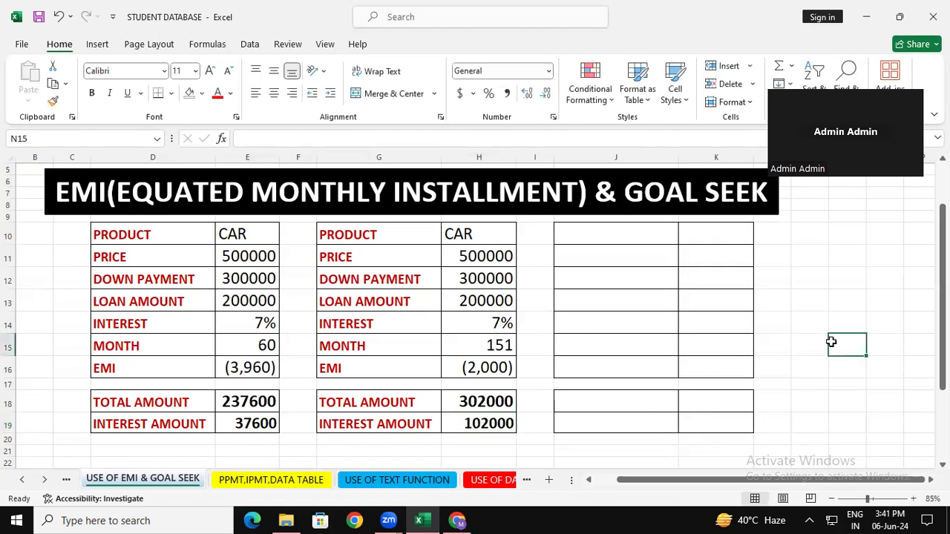
# Compare the months and interest amounts of the first loan table with those of the second table.
pyautogui.click(498, 345)
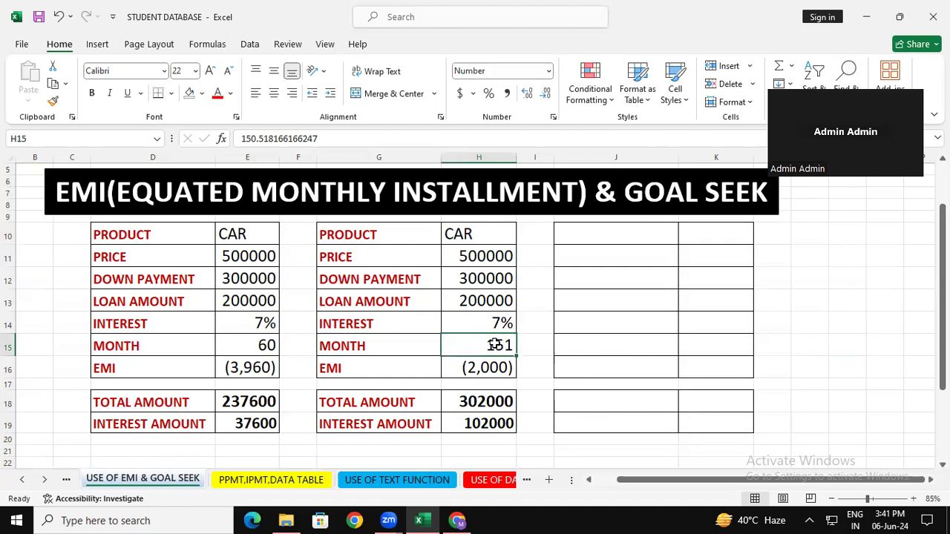
pyautogui.click(503, 422)
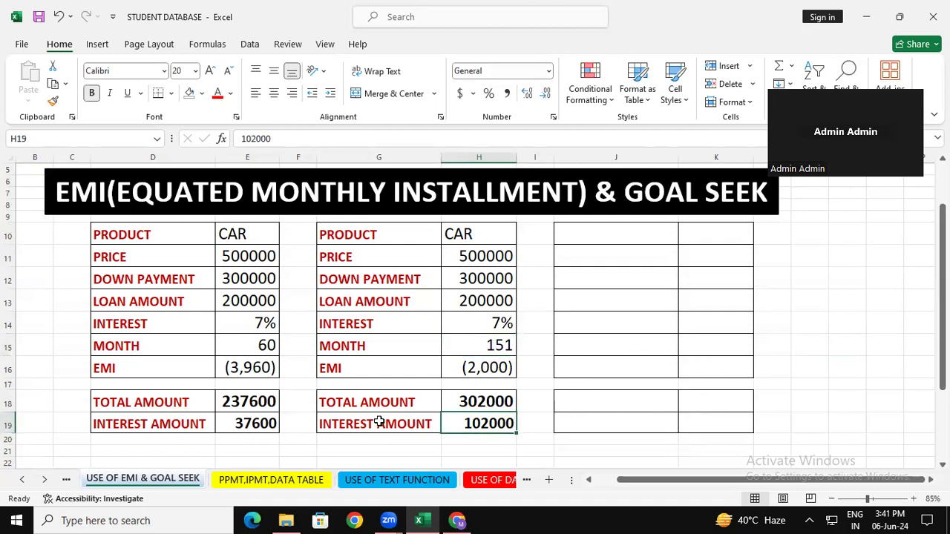
pyautogui.click(251, 349)
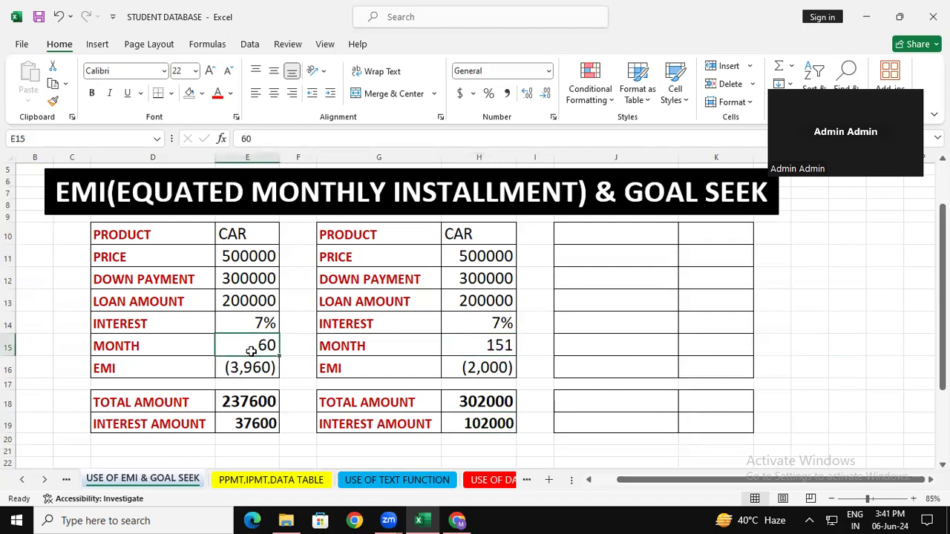
pyautogui.click(251, 427)
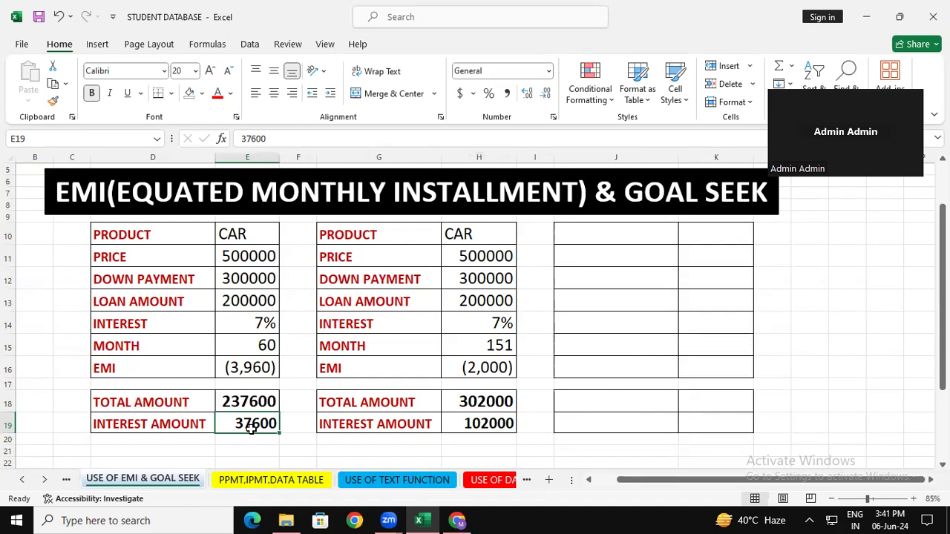
pyautogui.click(238, 349)
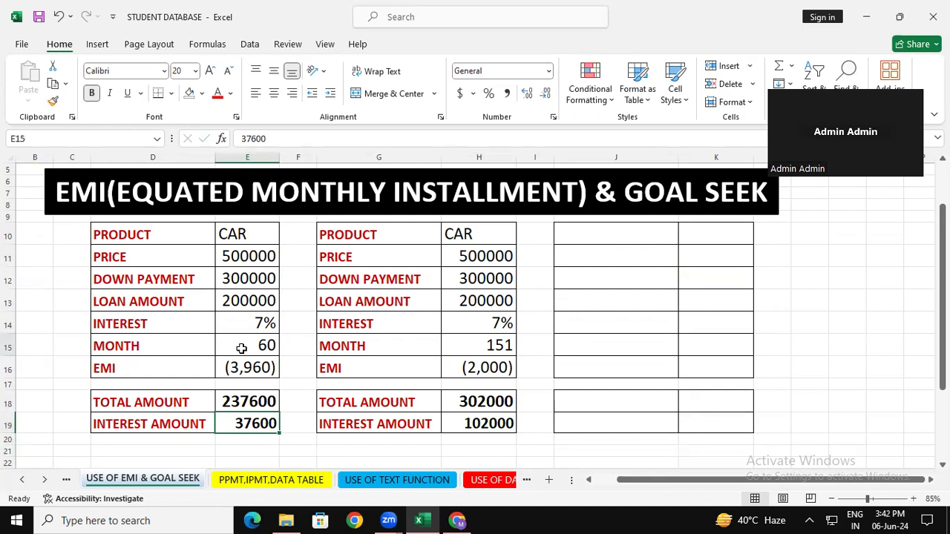
pyautogui.click(254, 424)
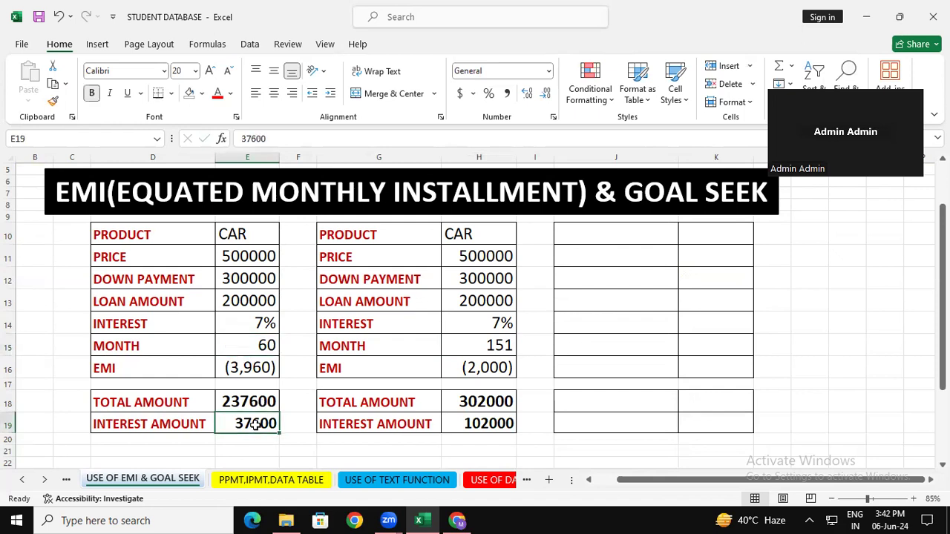
pyautogui.click(474, 341)
pyautogui.click(484, 422)
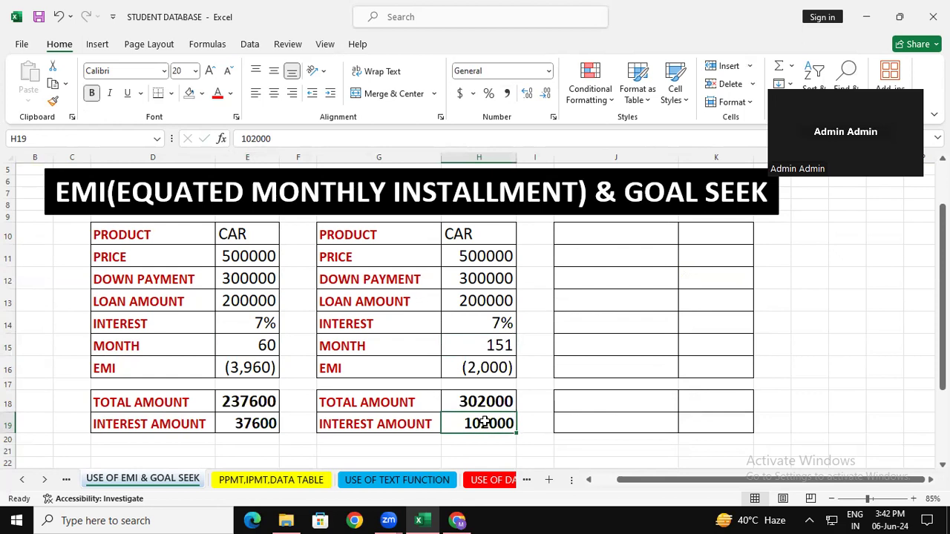
pyautogui.click(251, 346)
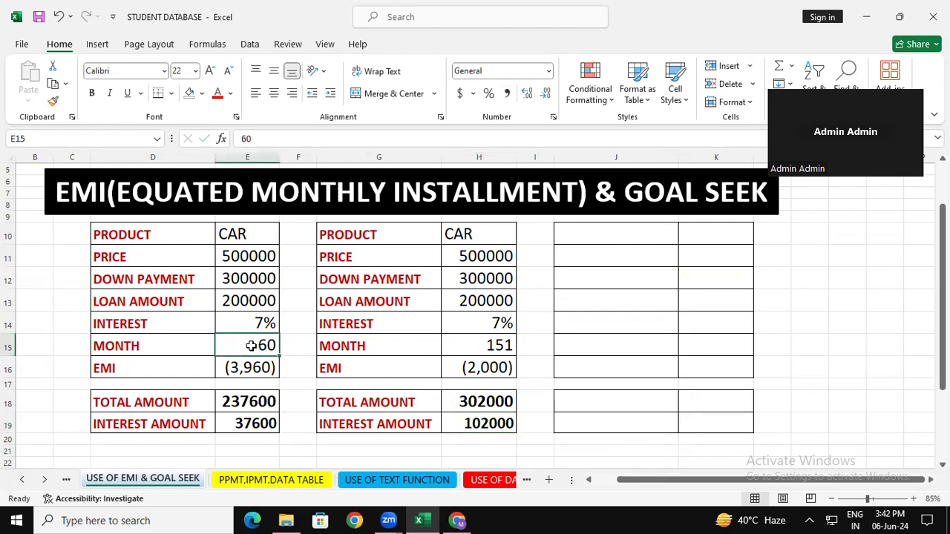
pyautogui.click(605, 340)
pyautogui.click(253, 346)
pyautogui.click(614, 389)
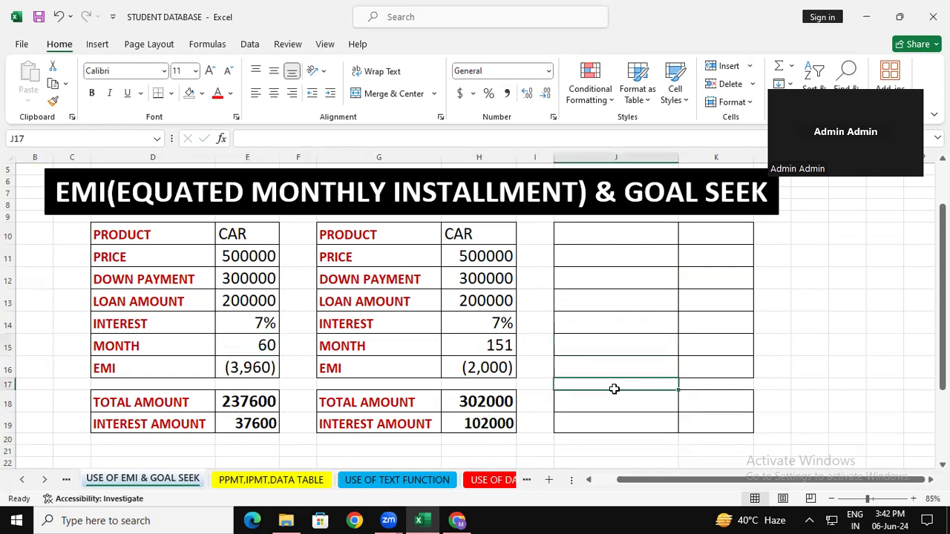
pyautogui.click(260, 423)
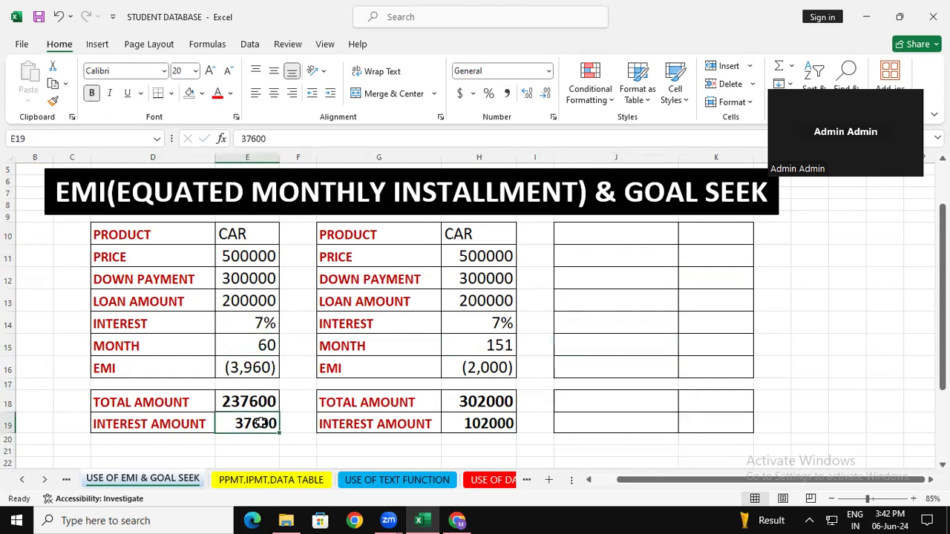
pyautogui.click(637, 383)
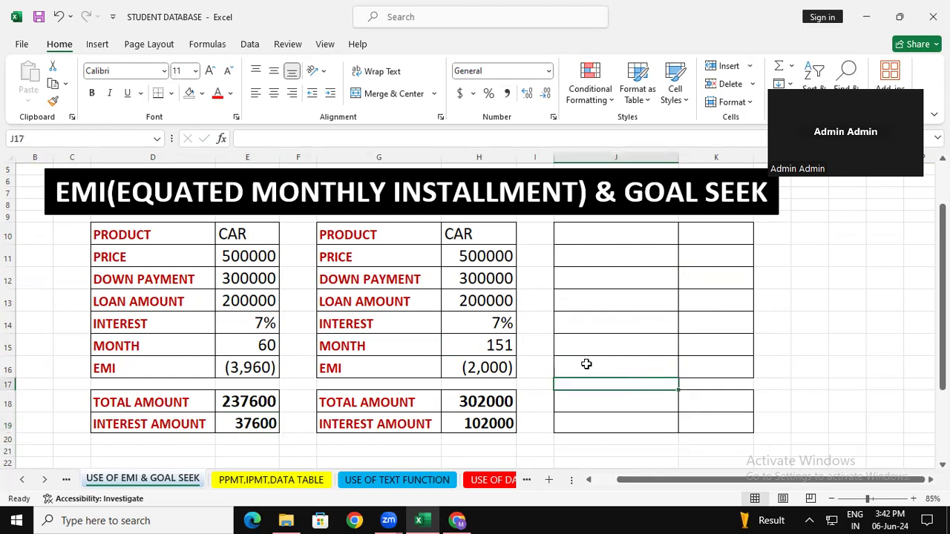
pyautogui.click(501, 345)
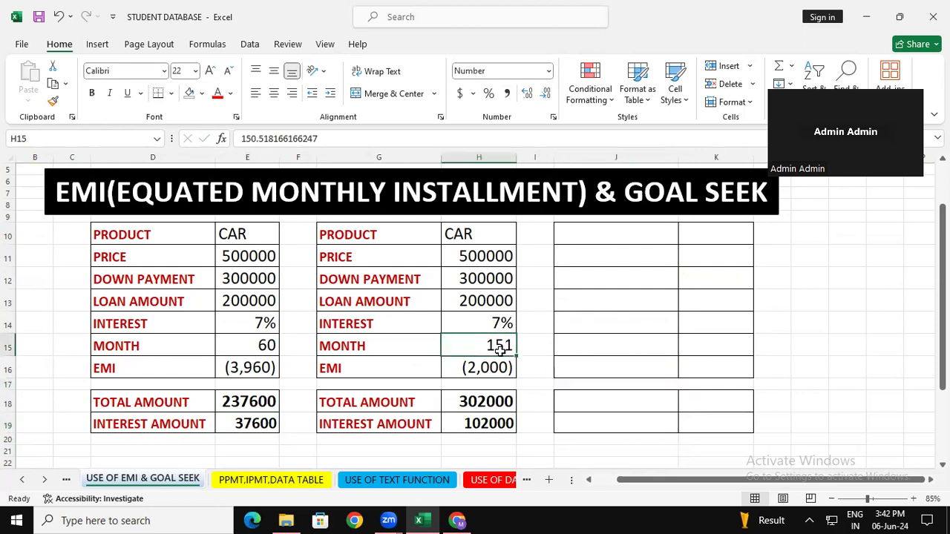
pyautogui.click(662, 361)
pyautogui.click(490, 424)
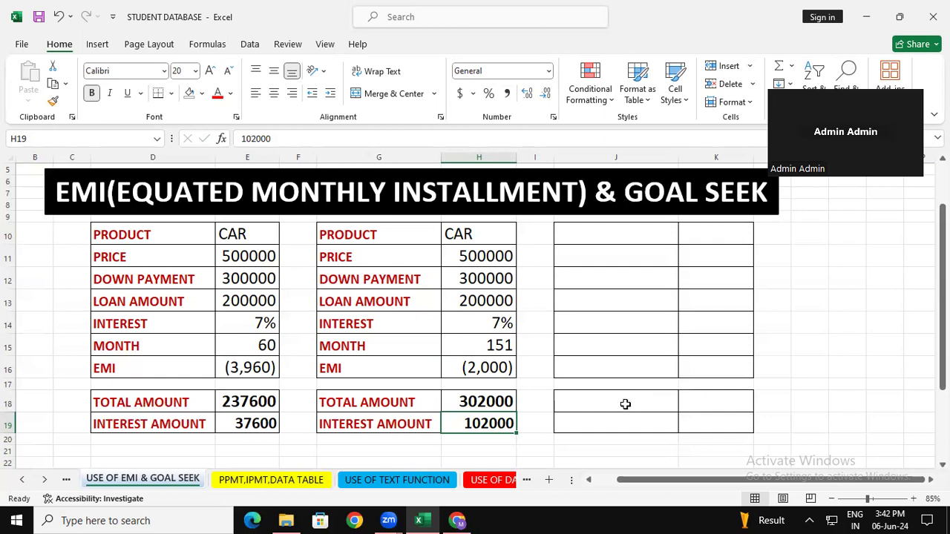
# Copy the car loan table in D10:E16 into the empty third table starting at cell J10.
pyautogui.moveTo(171, 232); pyautogui.dragTo(263, 366)
pyautogui.hotkey('ctrl', 'c')
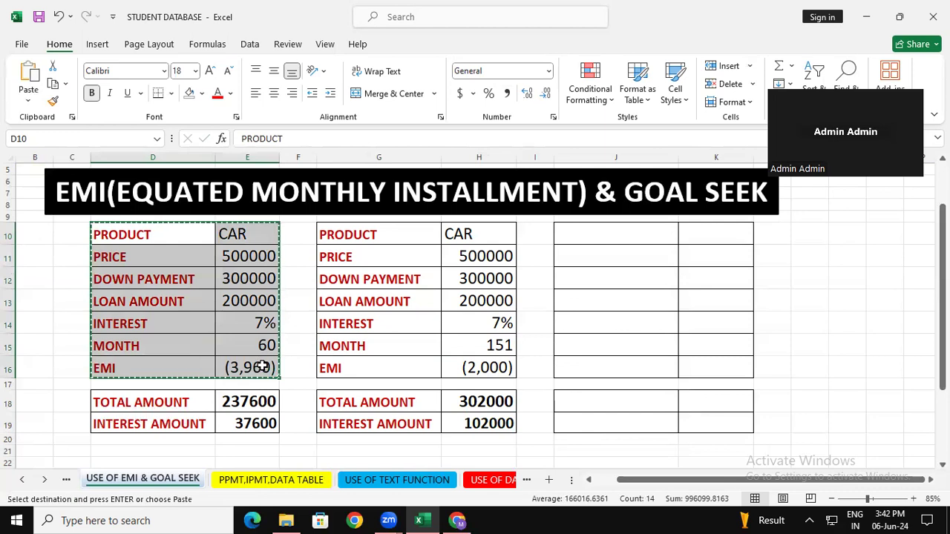
pyautogui.click(607, 232)
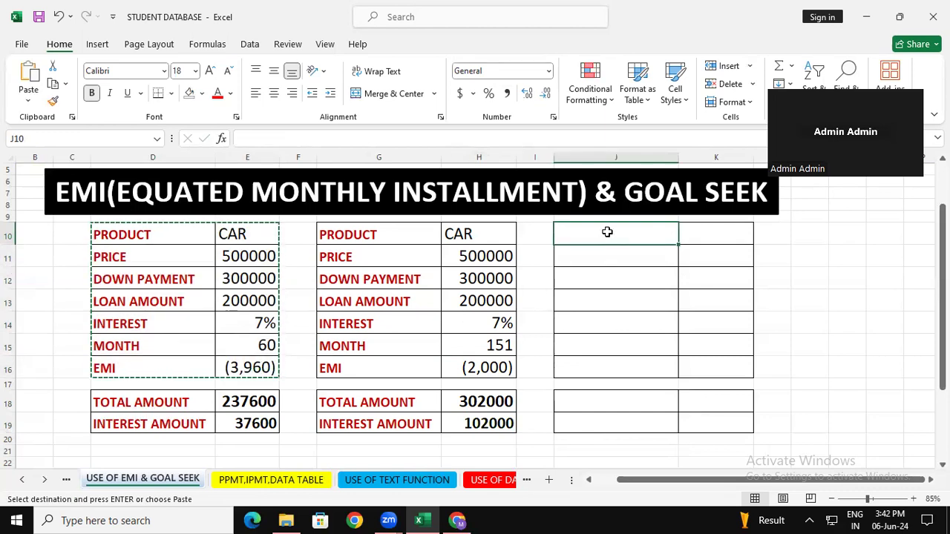
pyautogui.hotkey('ctrl', 'v')
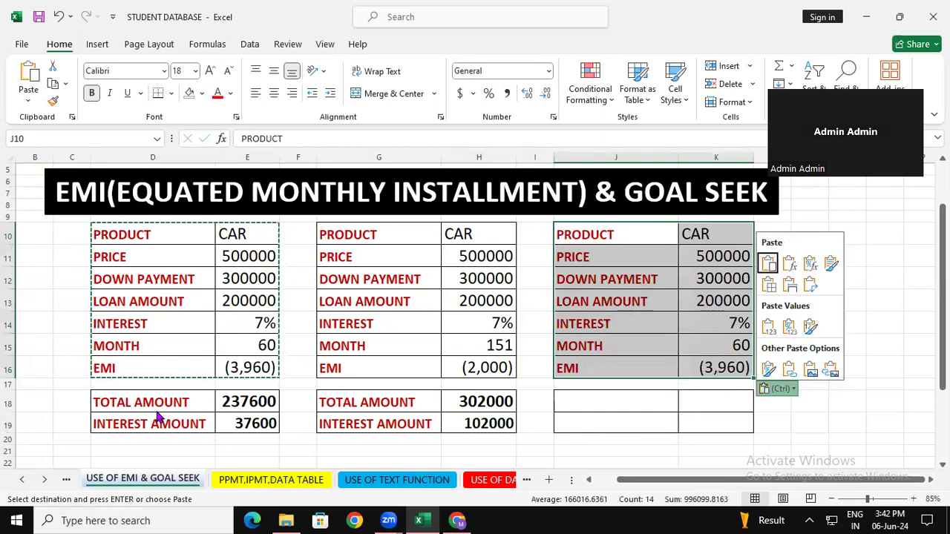
# Copy the TOTAL AMOUNT and INTEREST AMOUNT labels from D18:D19 to the third table at cell J18.
pyautogui.moveTo(156, 406); pyautogui.dragTo(160, 417)
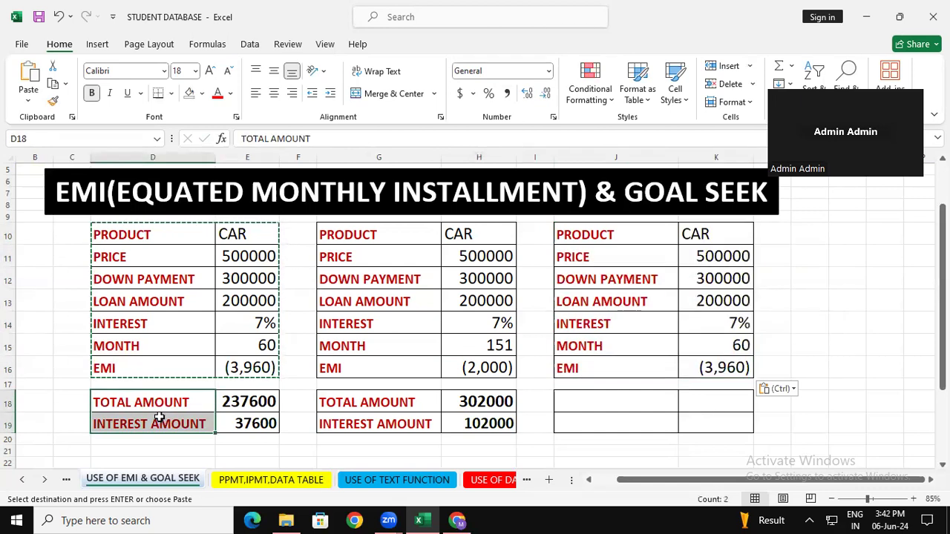
pyautogui.hotkey('ctrl', 'c')
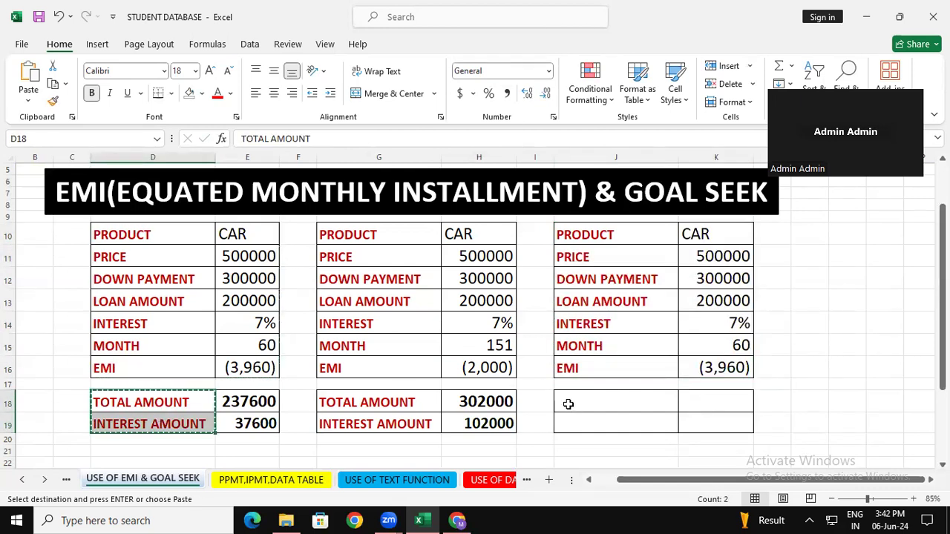
pyautogui.click(572, 404)
pyautogui.hotkey('ctrl', 'v')
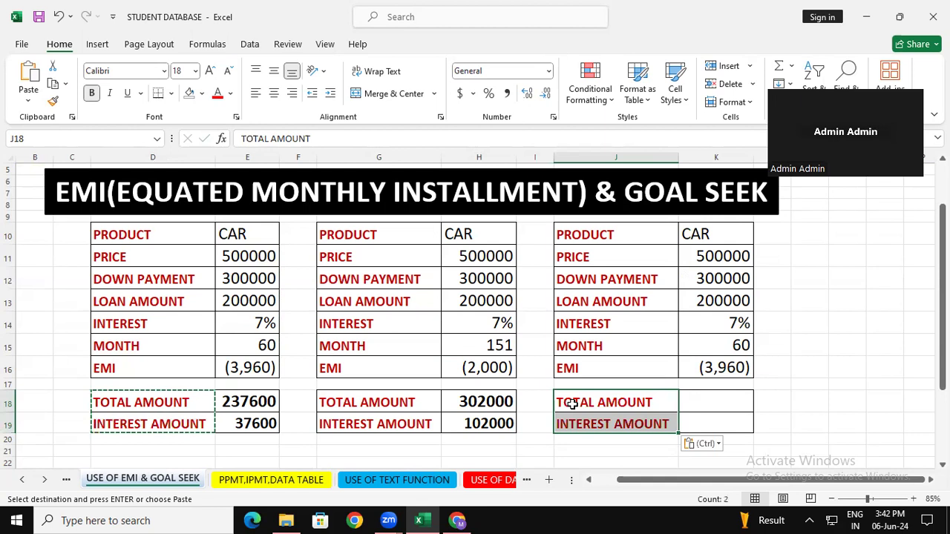
pyautogui.click(826, 371)
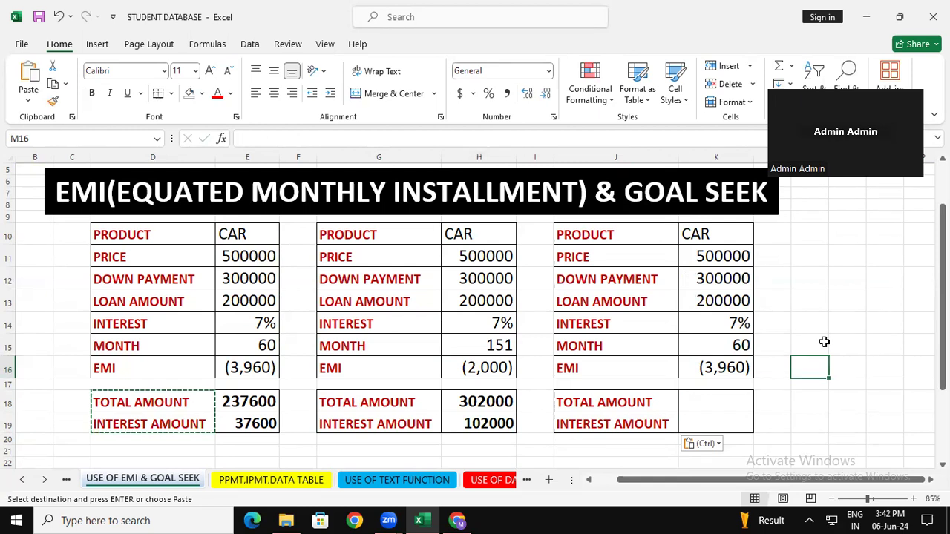
pyautogui.click(838, 298)
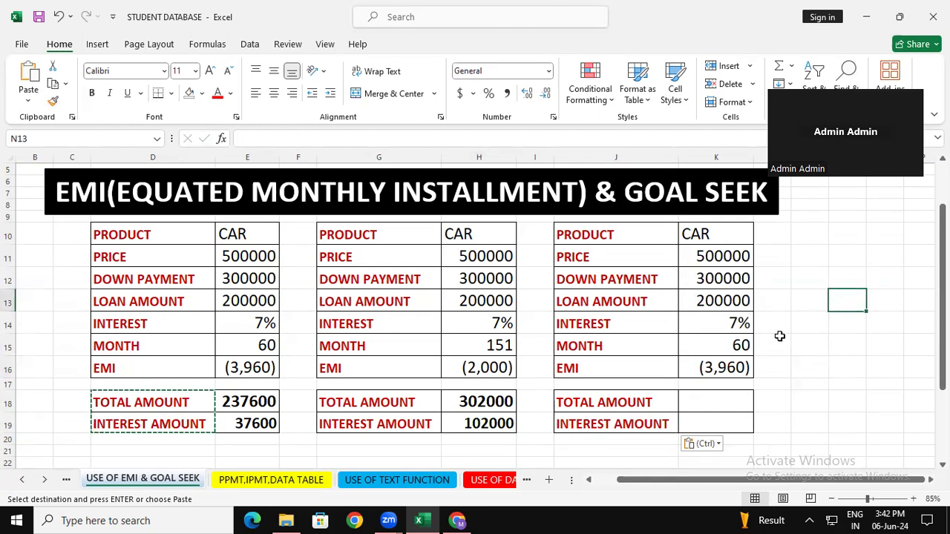
# Use Goal Seek to set the EMI in cell K16 to (10000) by changing the months in cell K15, and keep the solution.
pyautogui.click(727, 363)
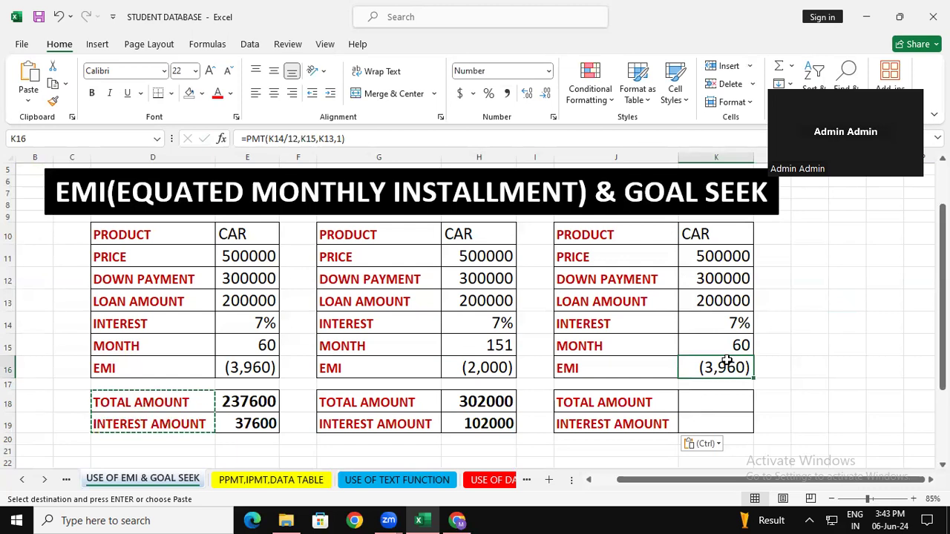
pyautogui.click(251, 44)
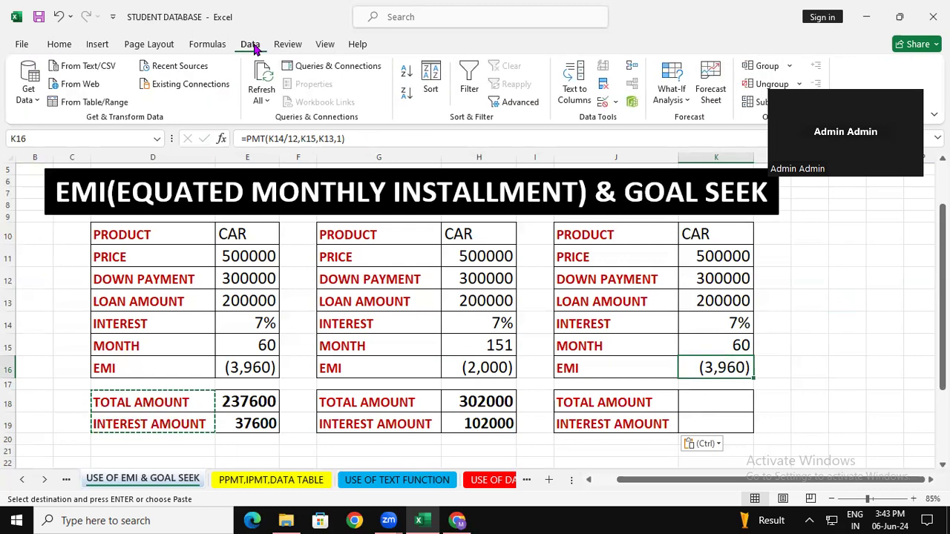
pyautogui.click(666, 92)
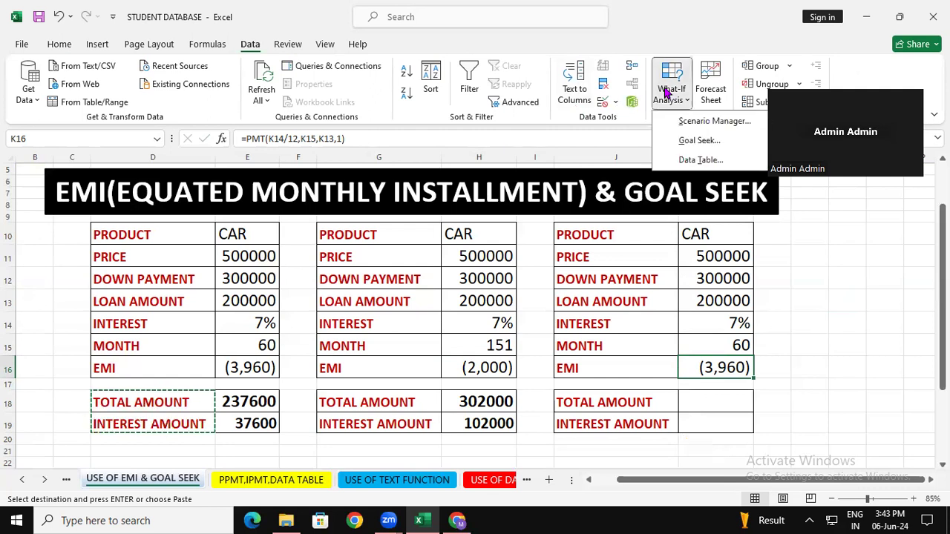
pyautogui.click(699, 140)
pyautogui.click(187, 287)
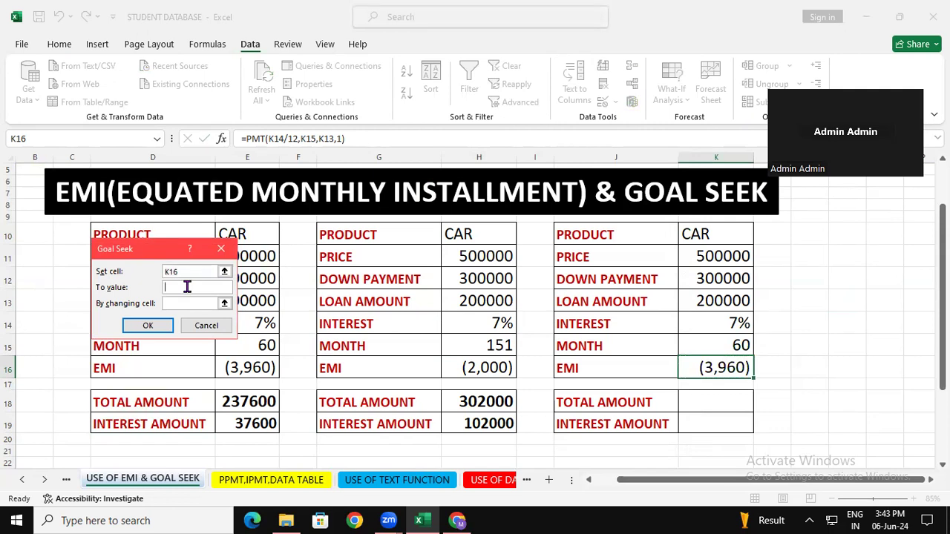
pyautogui.write('(10000)')
pyautogui.click(170, 303)
pyautogui.click(721, 345)
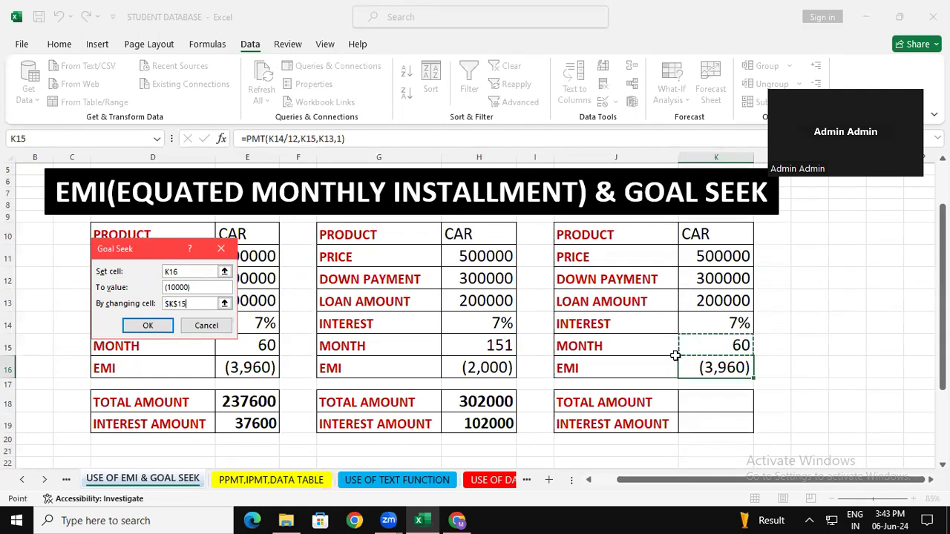
pyautogui.click(148, 325)
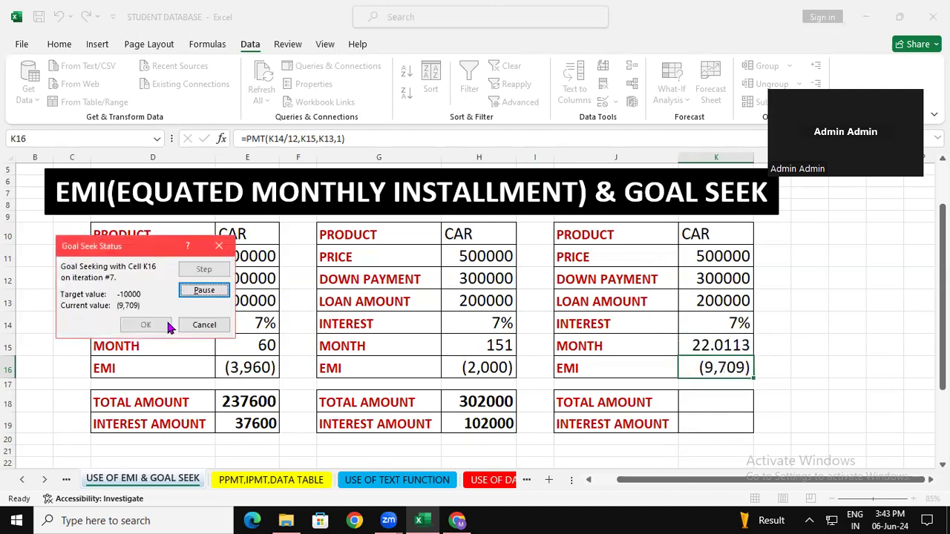
pyautogui.click(152, 324)
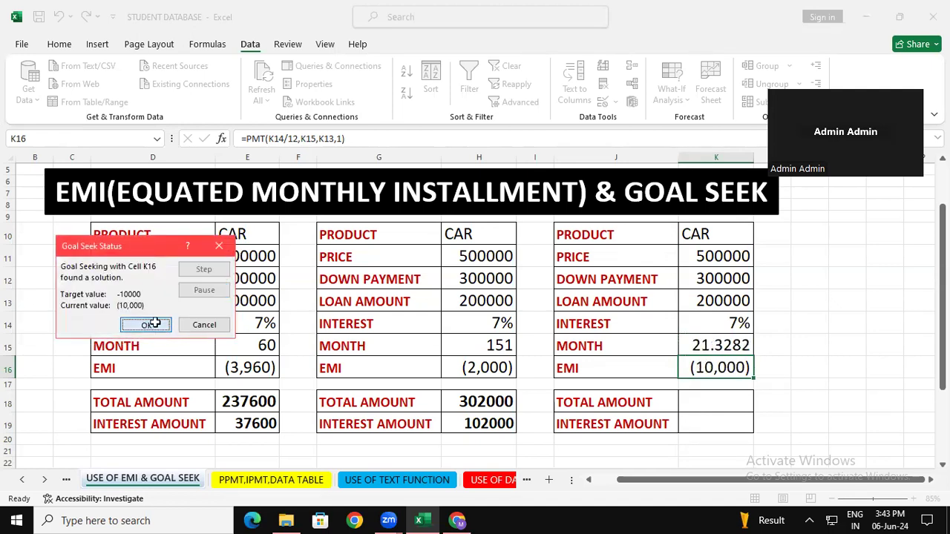
# Format the MONTH value in cell K15 of the third loan table to show no decimal places.
pyautogui.click(845, 373)
pyautogui.click(711, 353)
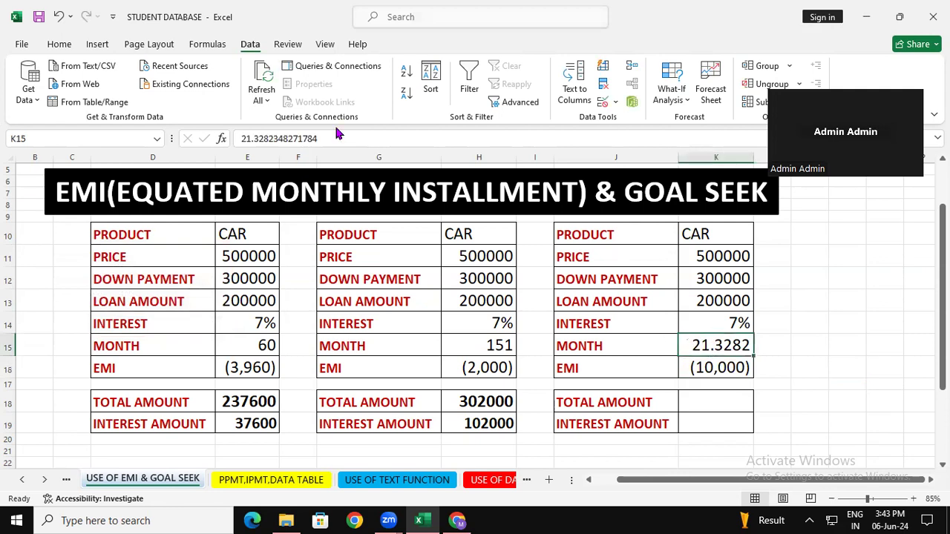
pyautogui.click(58, 44)
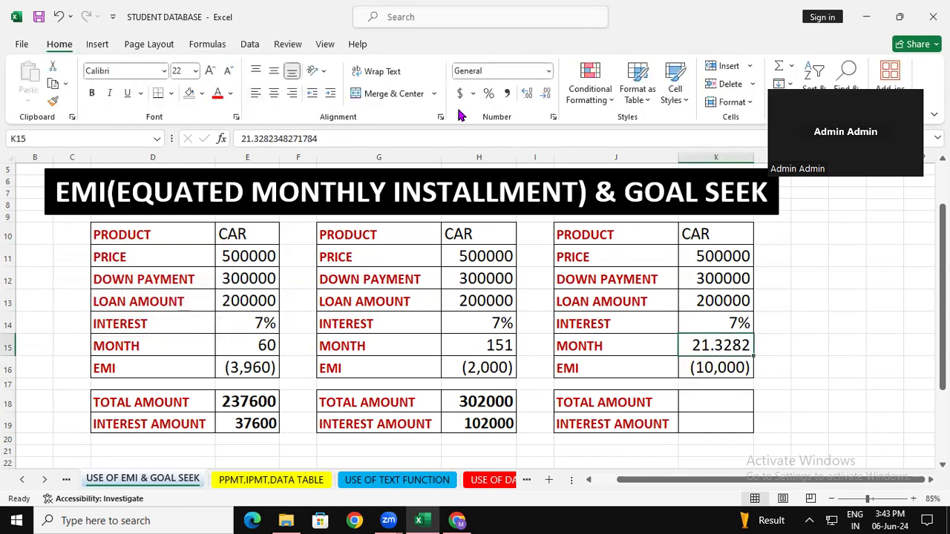
pyautogui.click(545, 95)
pyautogui.click(546, 95)
pyautogui.click(546, 95)
pyautogui.click(546, 95)
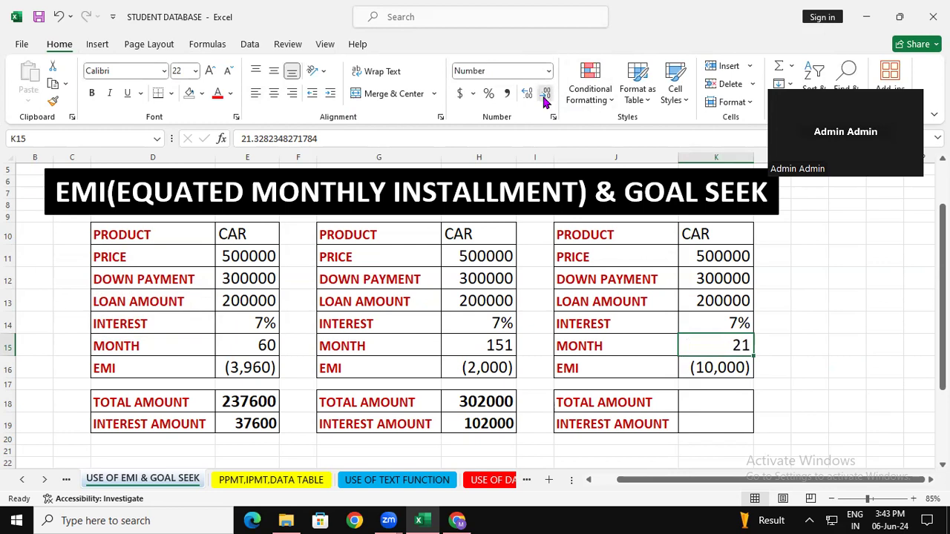
pyautogui.click(884, 366)
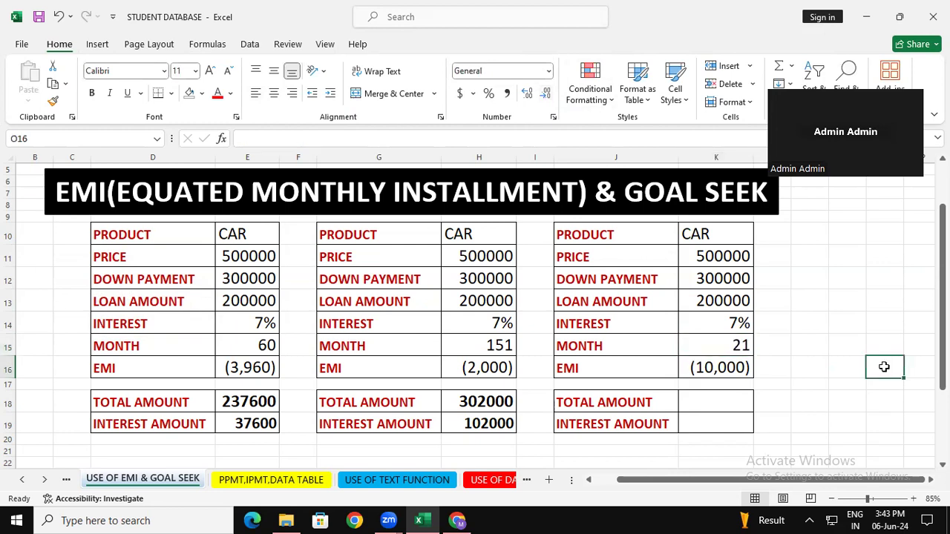
# Calculate the third table's TOTAL AMOUNT in K18 with =10000*21 and enter 10000 as its INTEREST AMOUNT in K19.
pyautogui.click(815, 407)
pyautogui.click(714, 404)
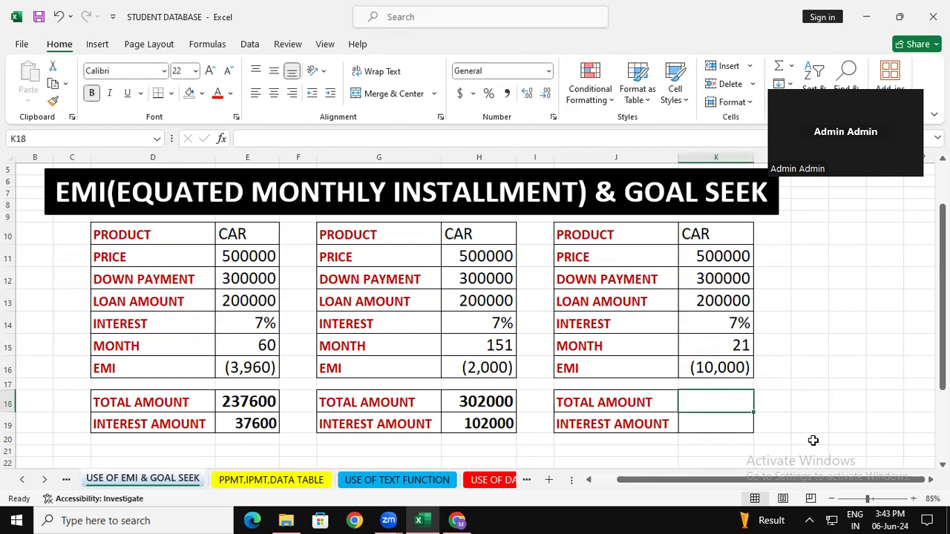
pyautogui.write('=')
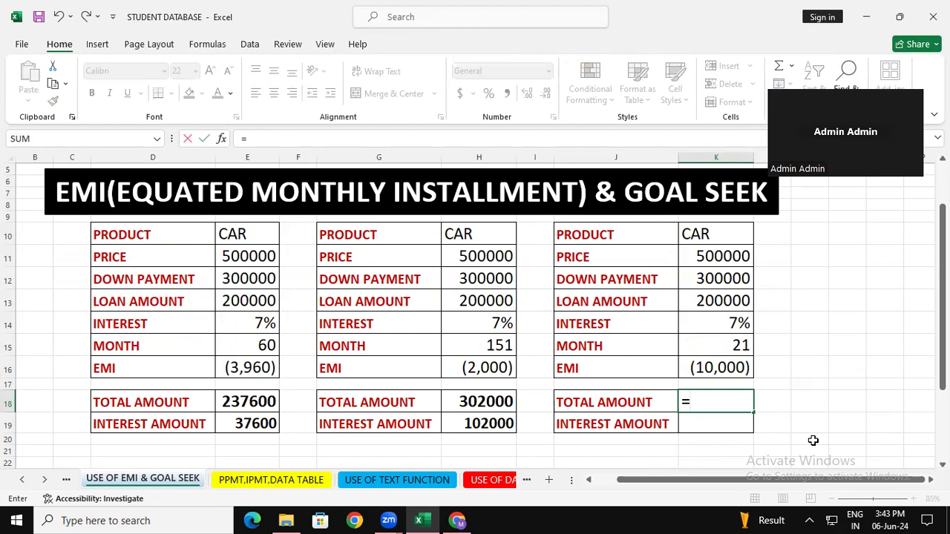
pyautogui.write('10000')
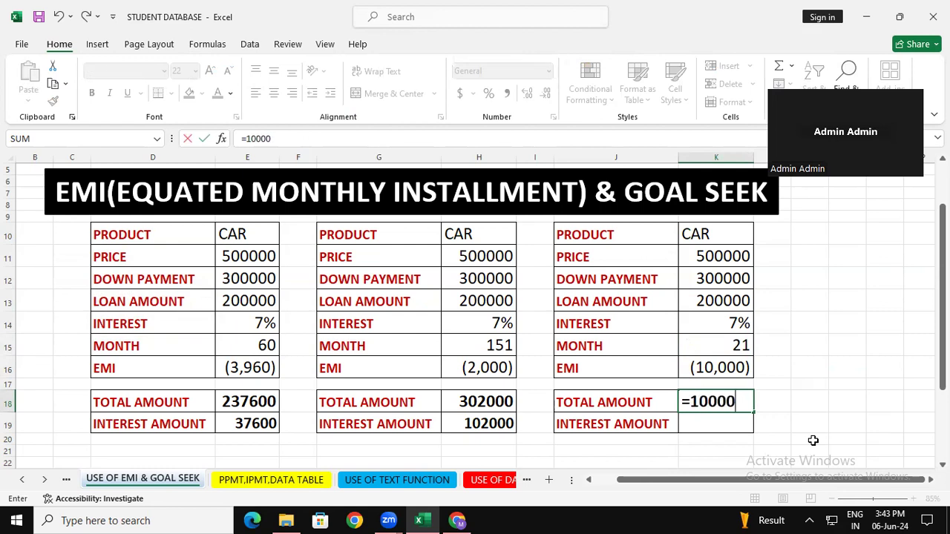
pyautogui.write('*21')
pyautogui.press('Return')
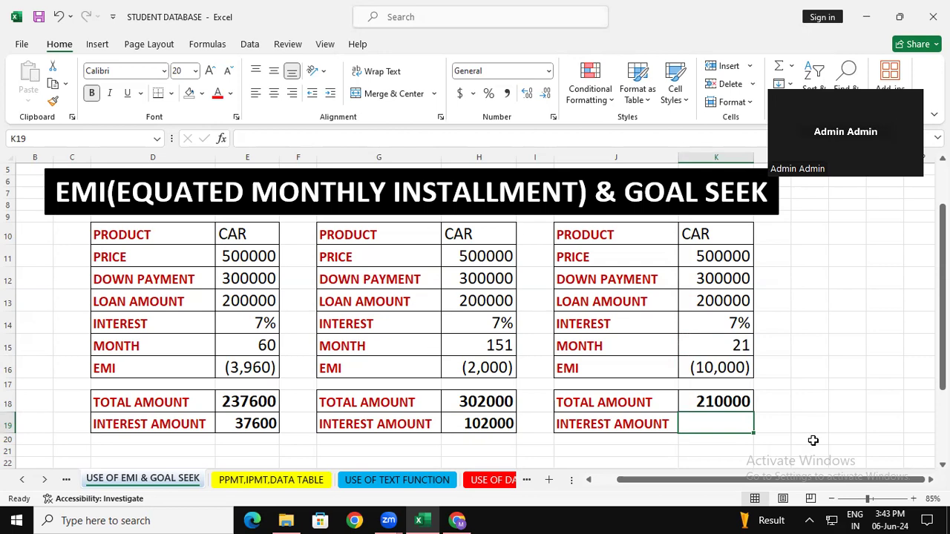
pyautogui.write('10000')
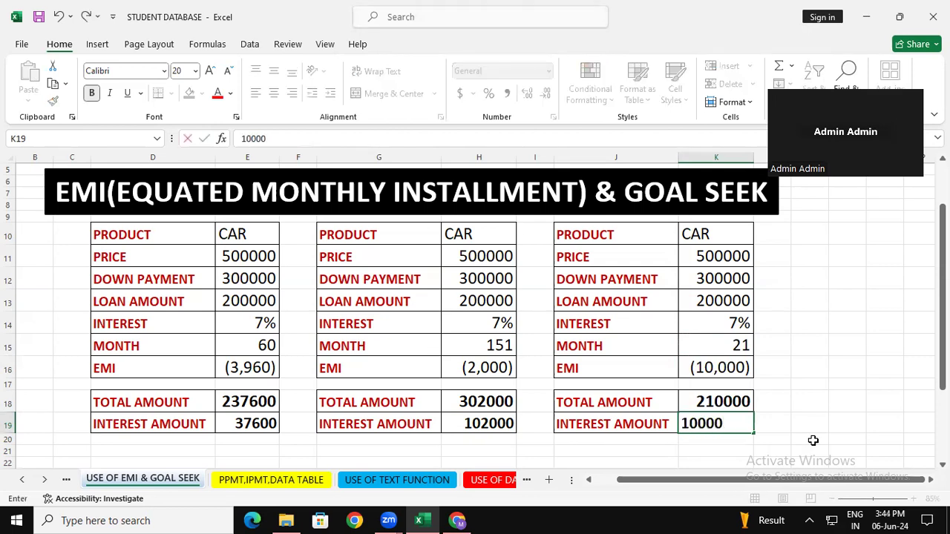
pyautogui.click(814, 441)
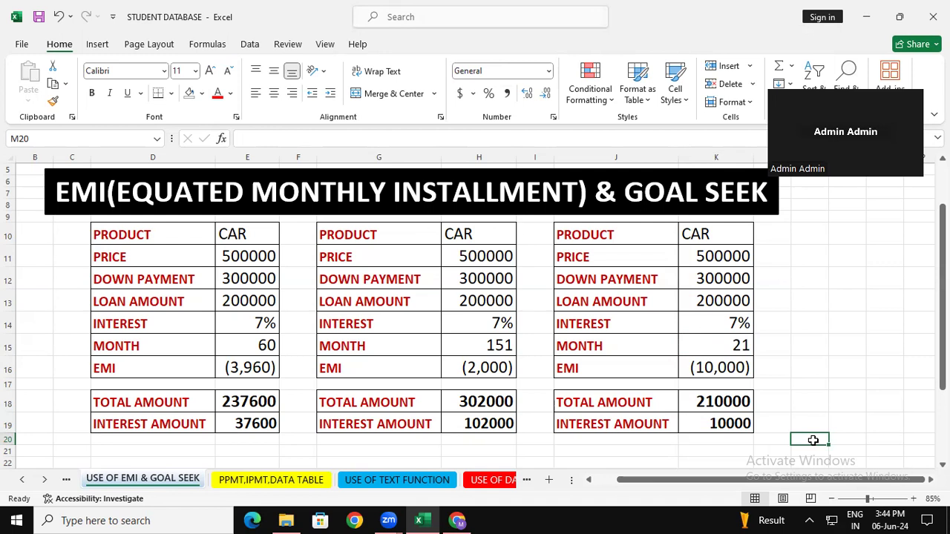
# Compare the months and interest amounts across all three car loan tables, along with the third table's EMI.
pyautogui.click(830, 341)
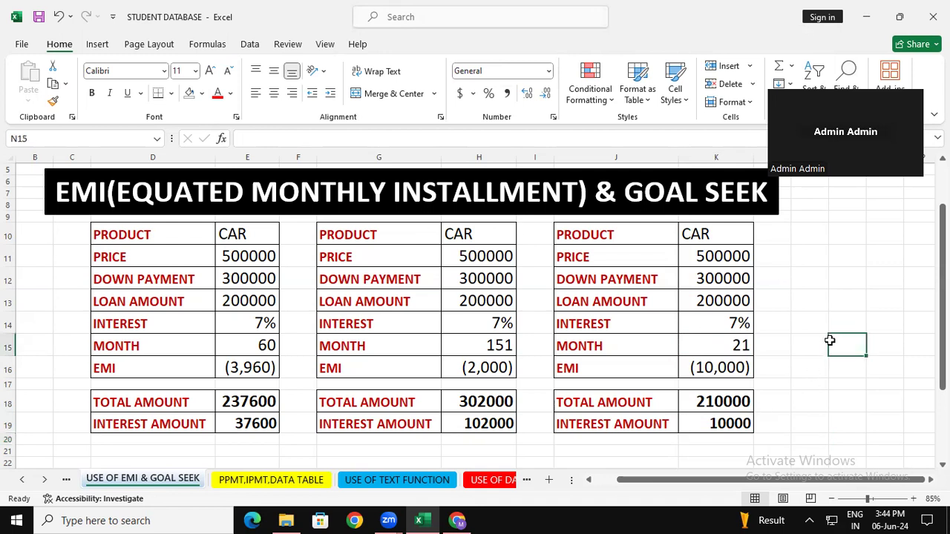
pyautogui.click(730, 343)
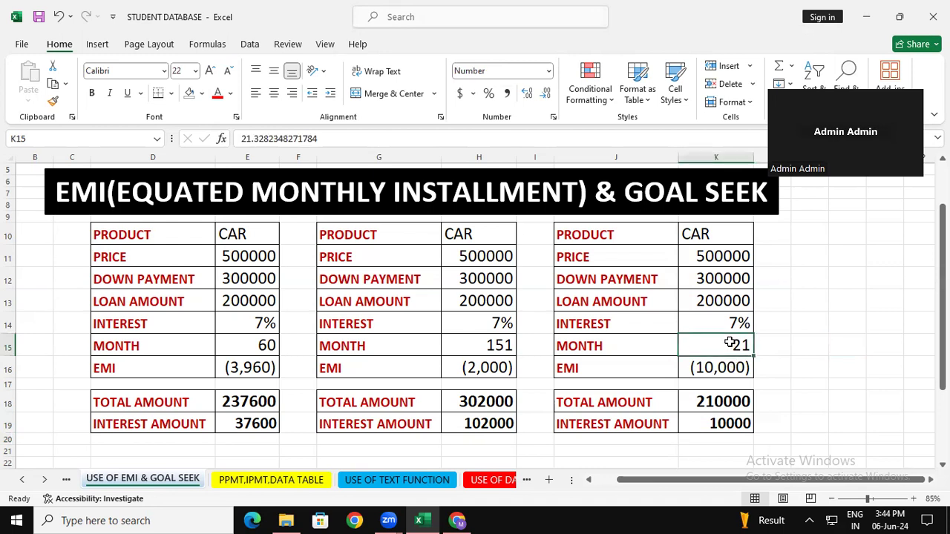
pyautogui.click(726, 423)
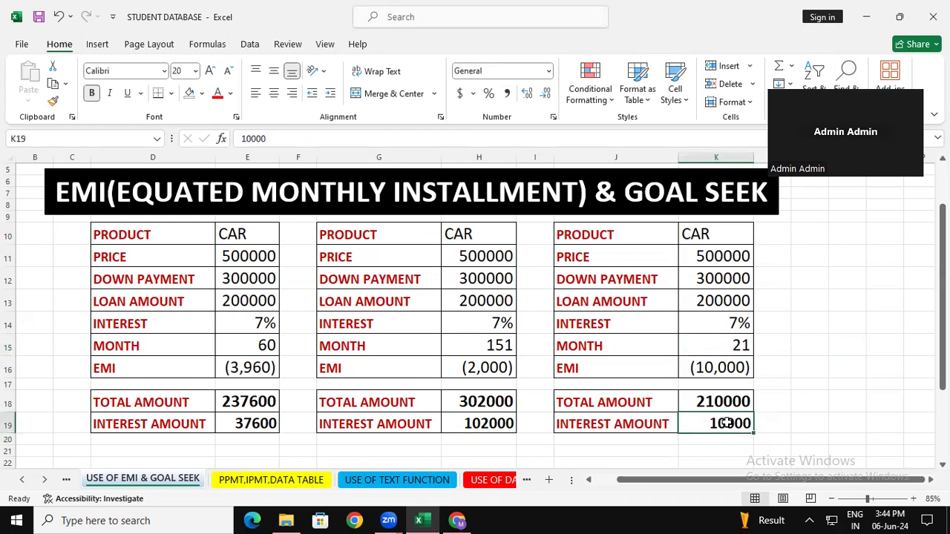
pyautogui.click(494, 348)
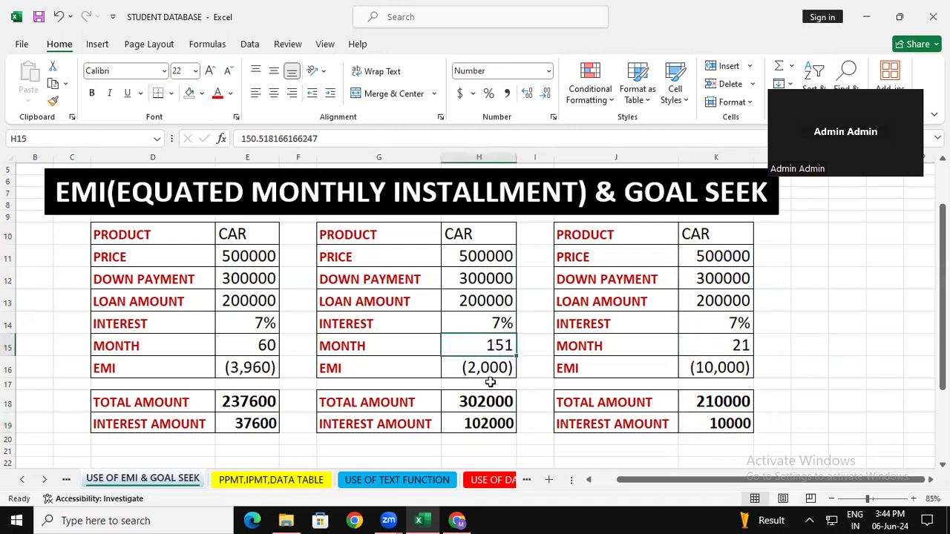
pyautogui.click(481, 423)
pyautogui.click(266, 346)
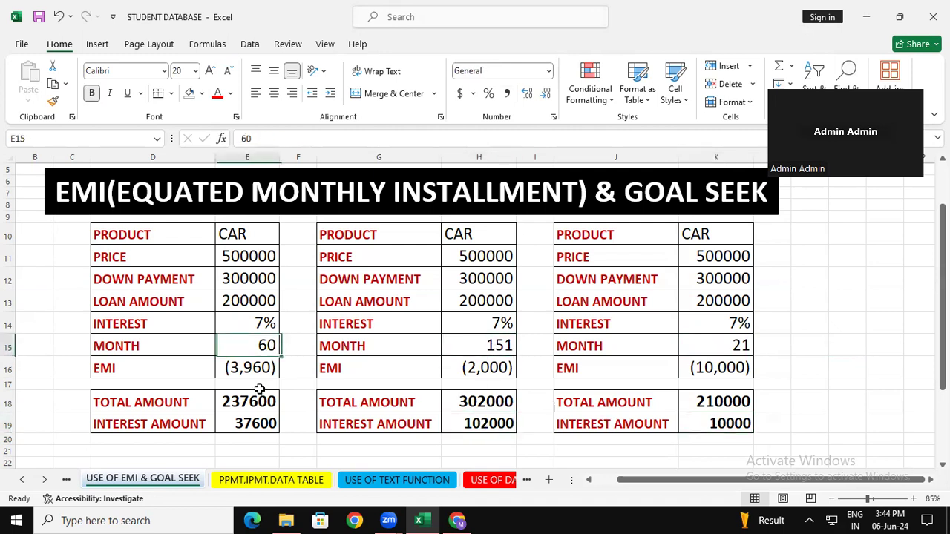
pyautogui.click(256, 423)
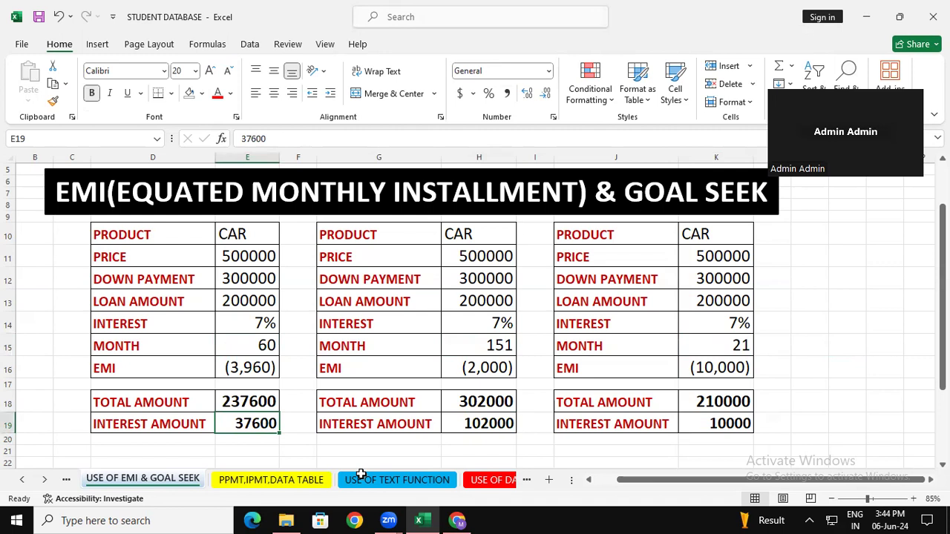
pyautogui.click(821, 308)
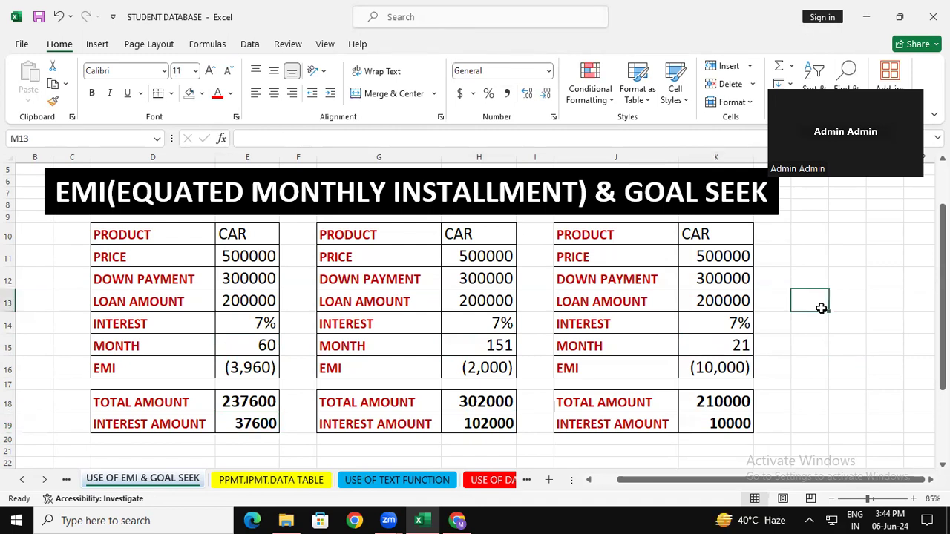
pyautogui.click(700, 349)
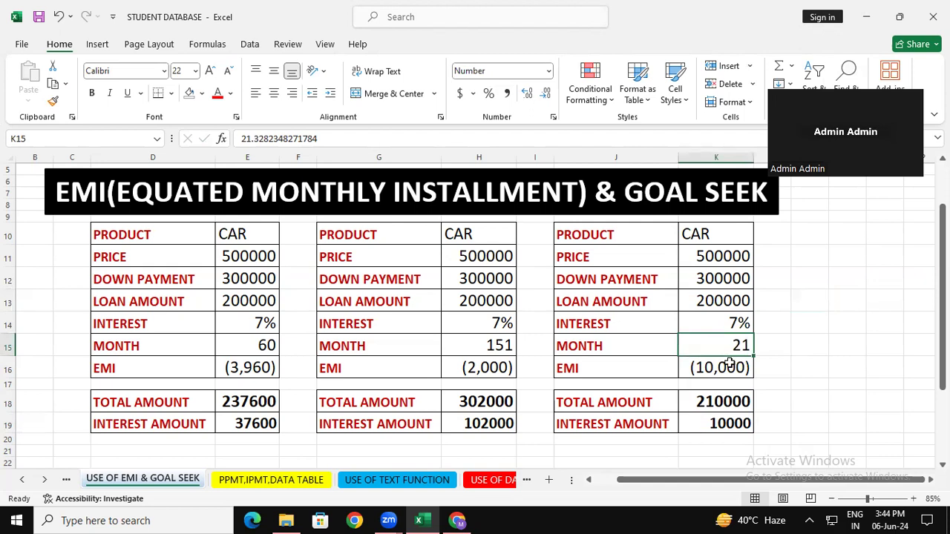
pyautogui.click(727, 365)
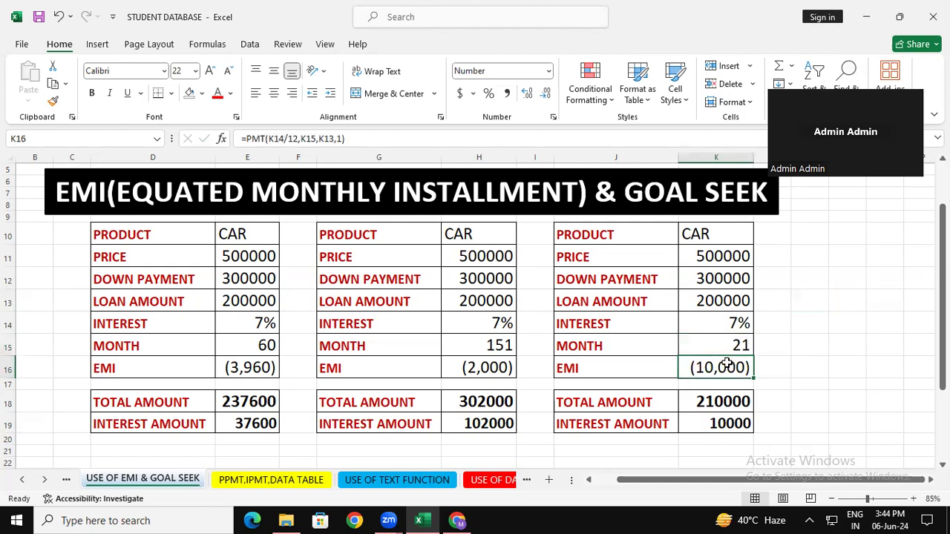
pyautogui.click(833, 362)
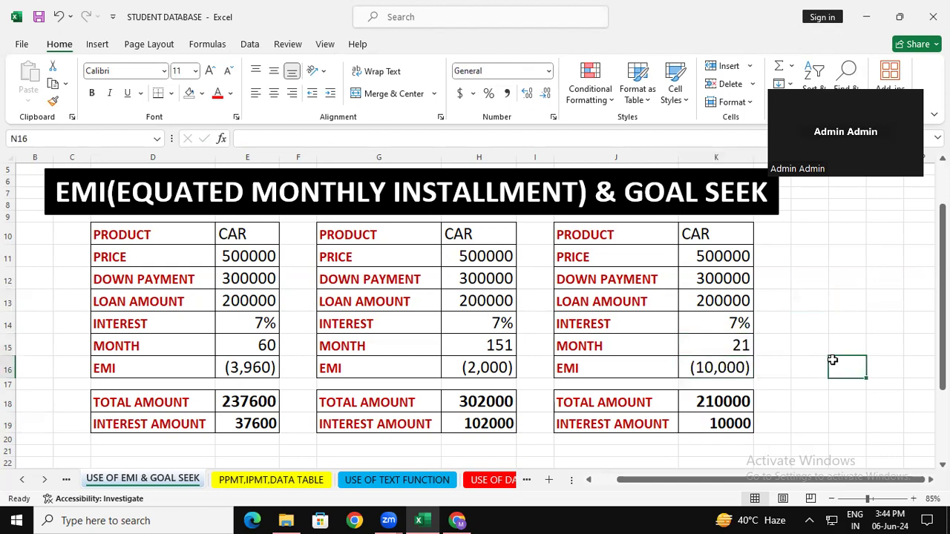
pyautogui.click(724, 423)
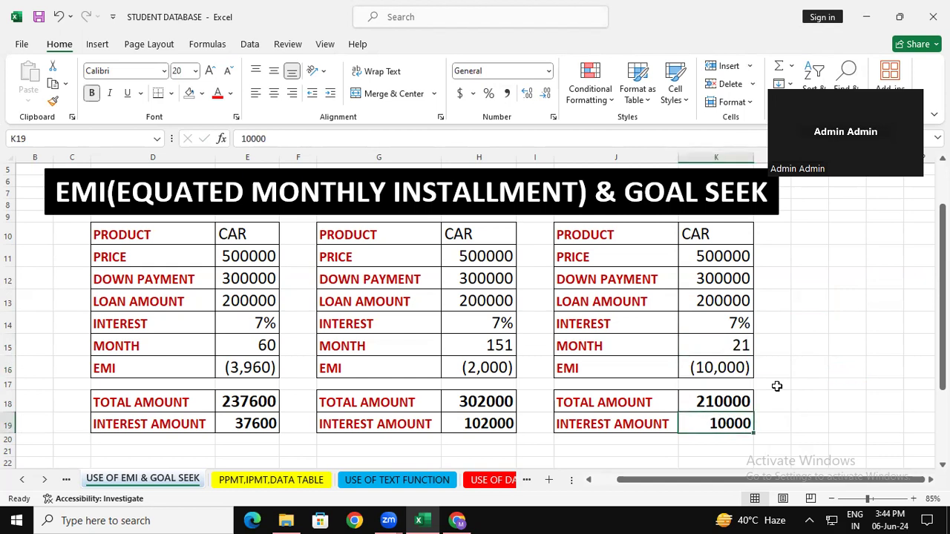
pyautogui.click(847, 347)
pyautogui.click(491, 344)
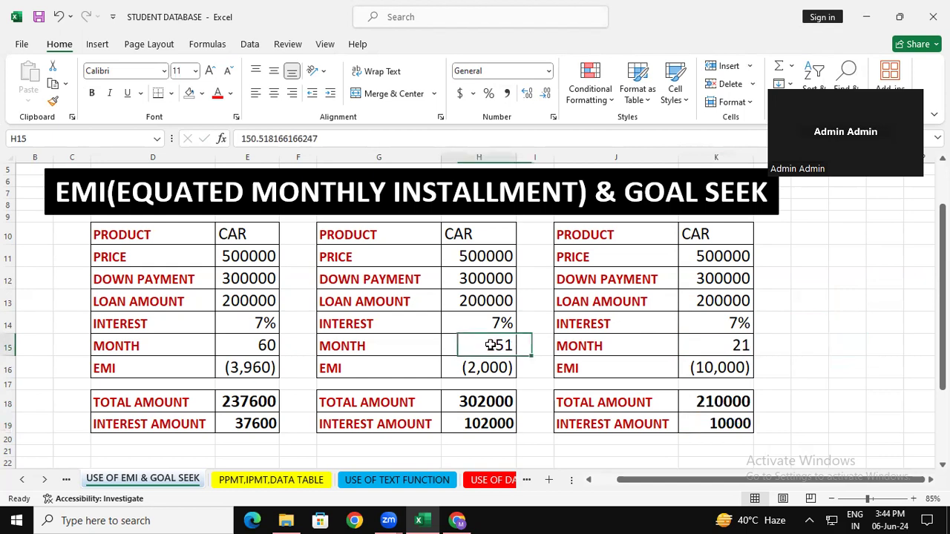
pyautogui.click(466, 423)
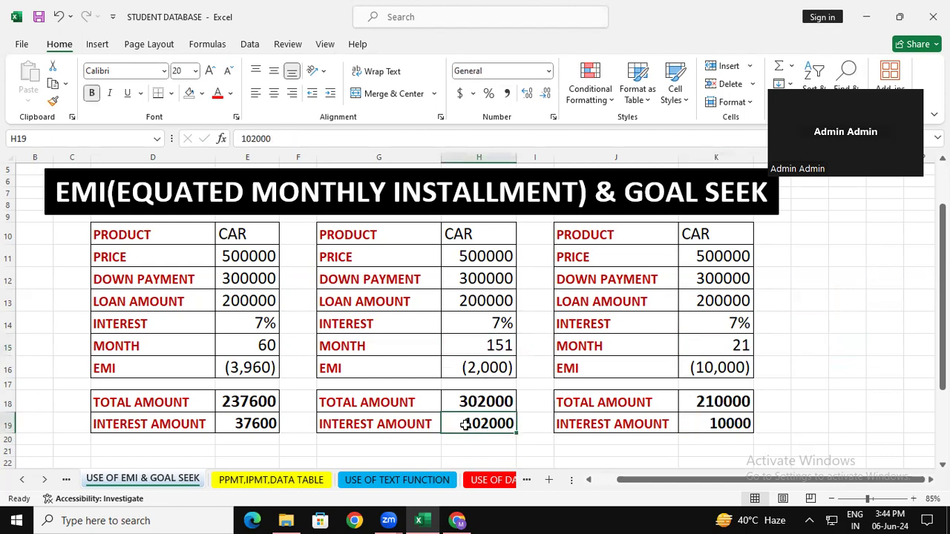
pyautogui.click(227, 349)
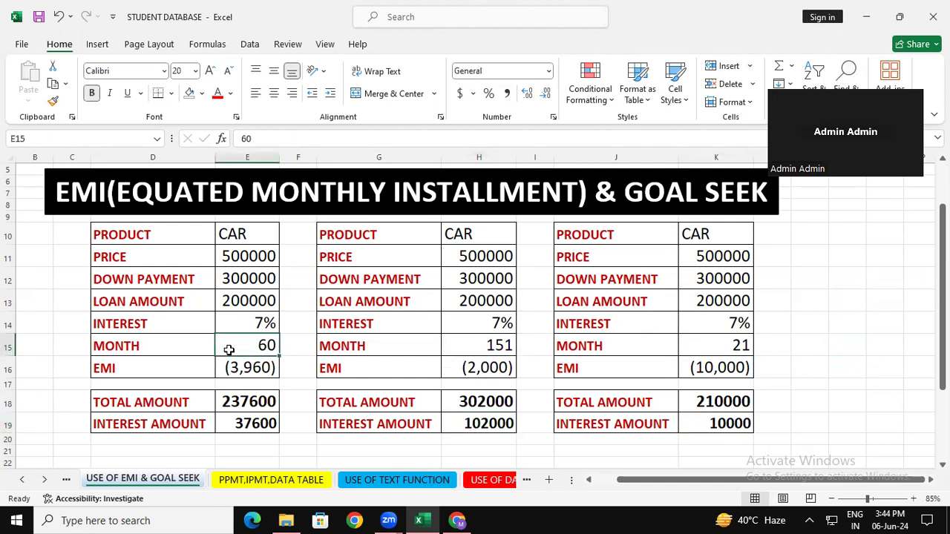
pyautogui.click(229, 418)
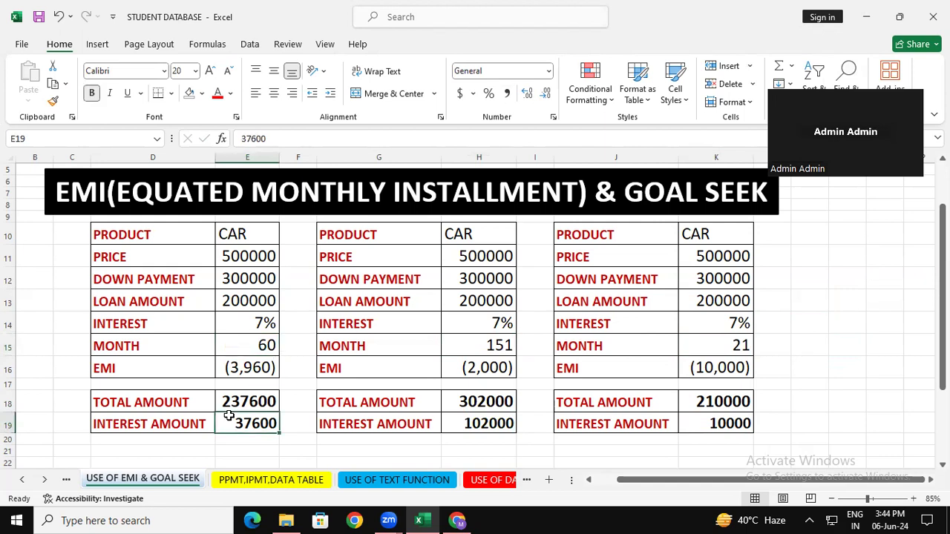
pyautogui.click(813, 341)
# Review the whole third loan table in J10:K19, and compare the interest rates and months of the three tables.
pyautogui.moveTo(610, 235); pyautogui.dragTo(708, 417)
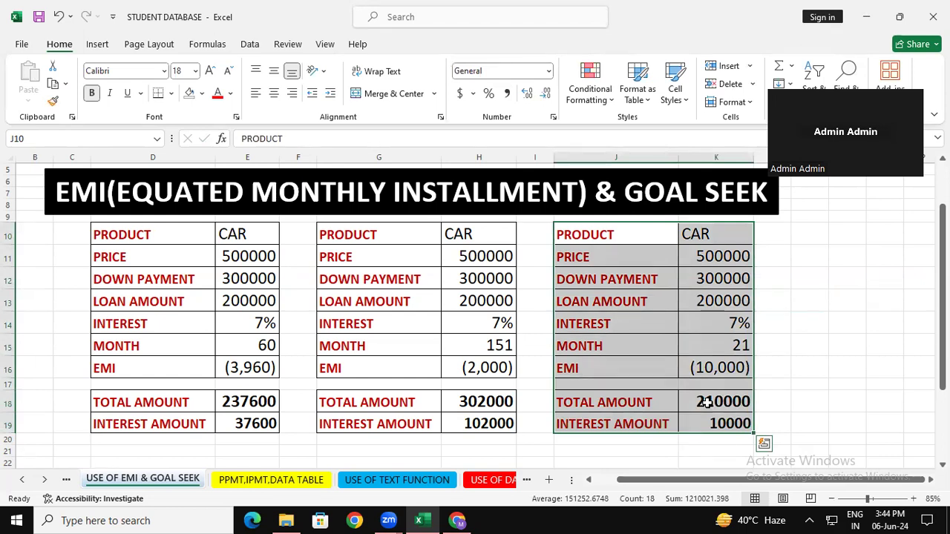
pyautogui.click(845, 319)
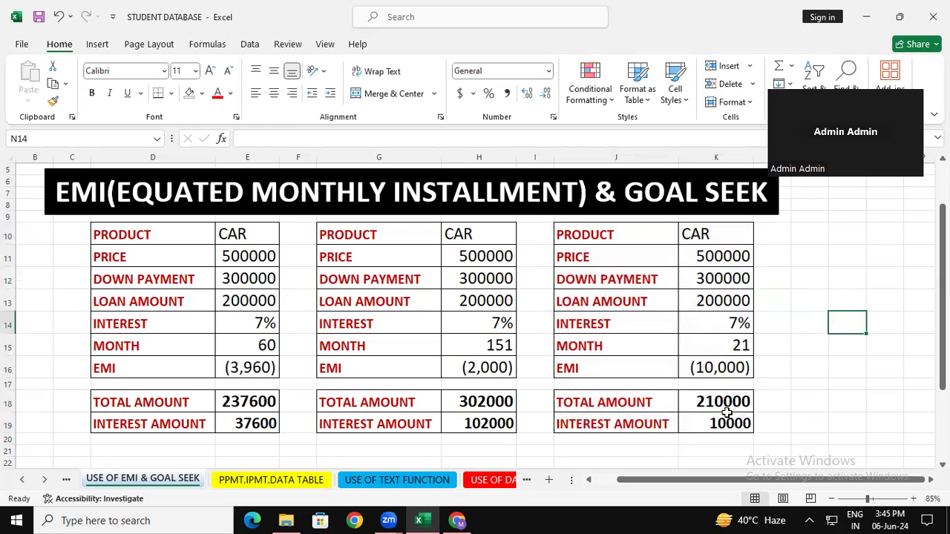
pyautogui.click(852, 383)
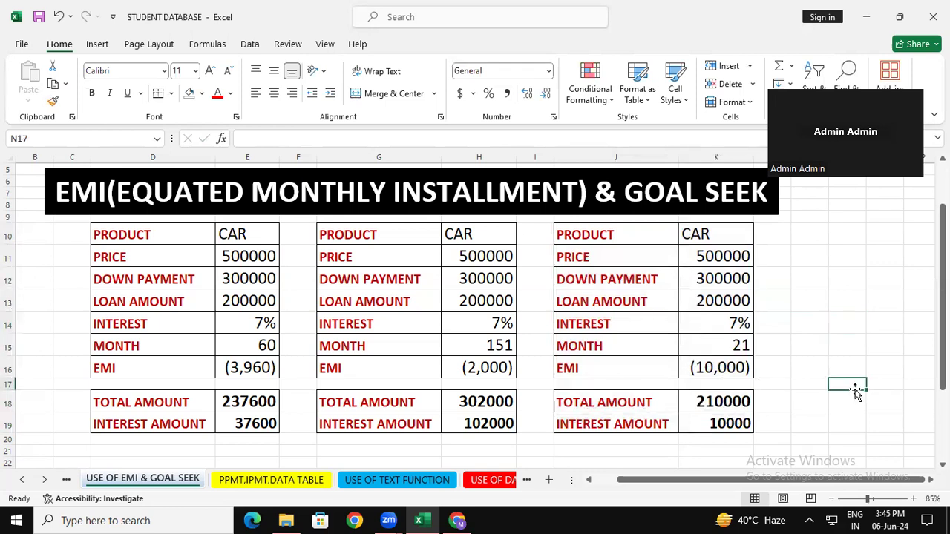
pyautogui.click(249, 321)
pyautogui.click(253, 347)
pyautogui.click(447, 326)
pyautogui.click(462, 345)
pyautogui.click(469, 403)
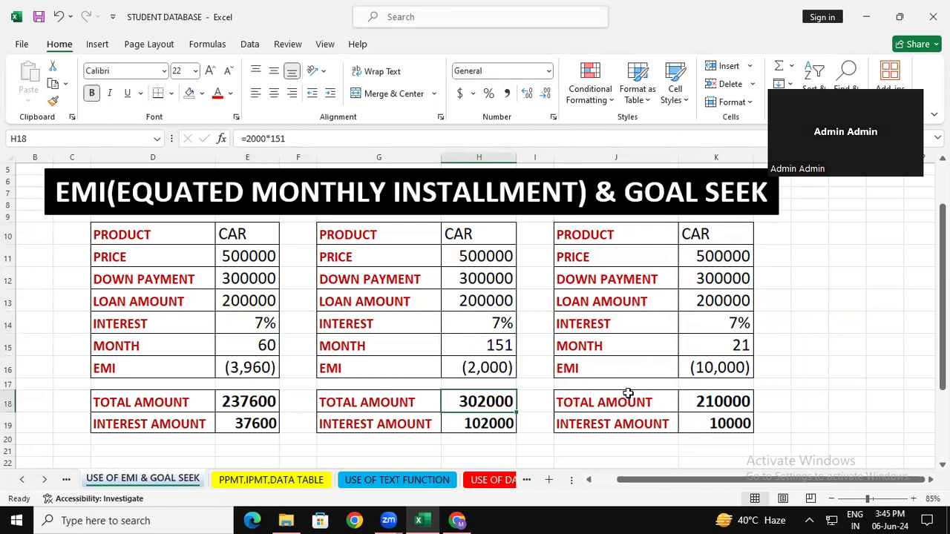
pyautogui.click(719, 330)
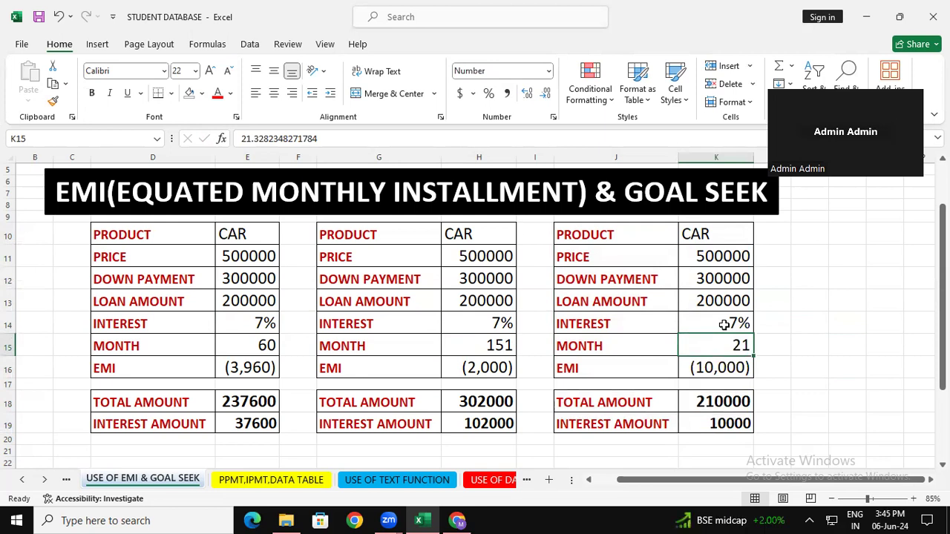
pyautogui.click(859, 341)
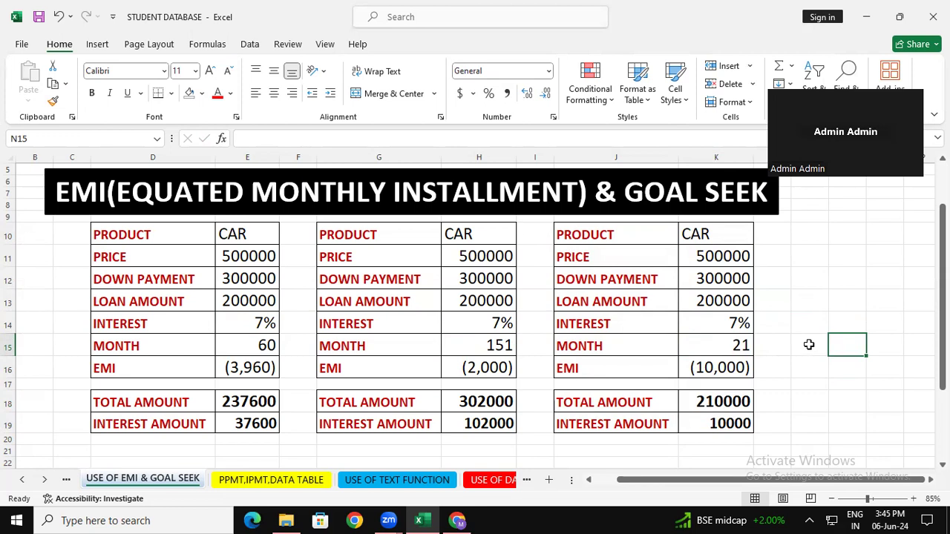
pyautogui.click(778, 327)
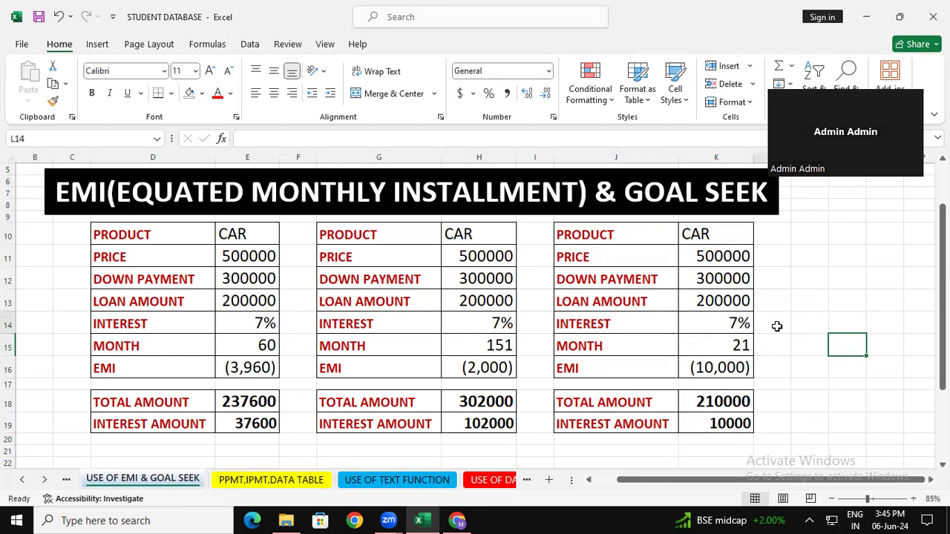